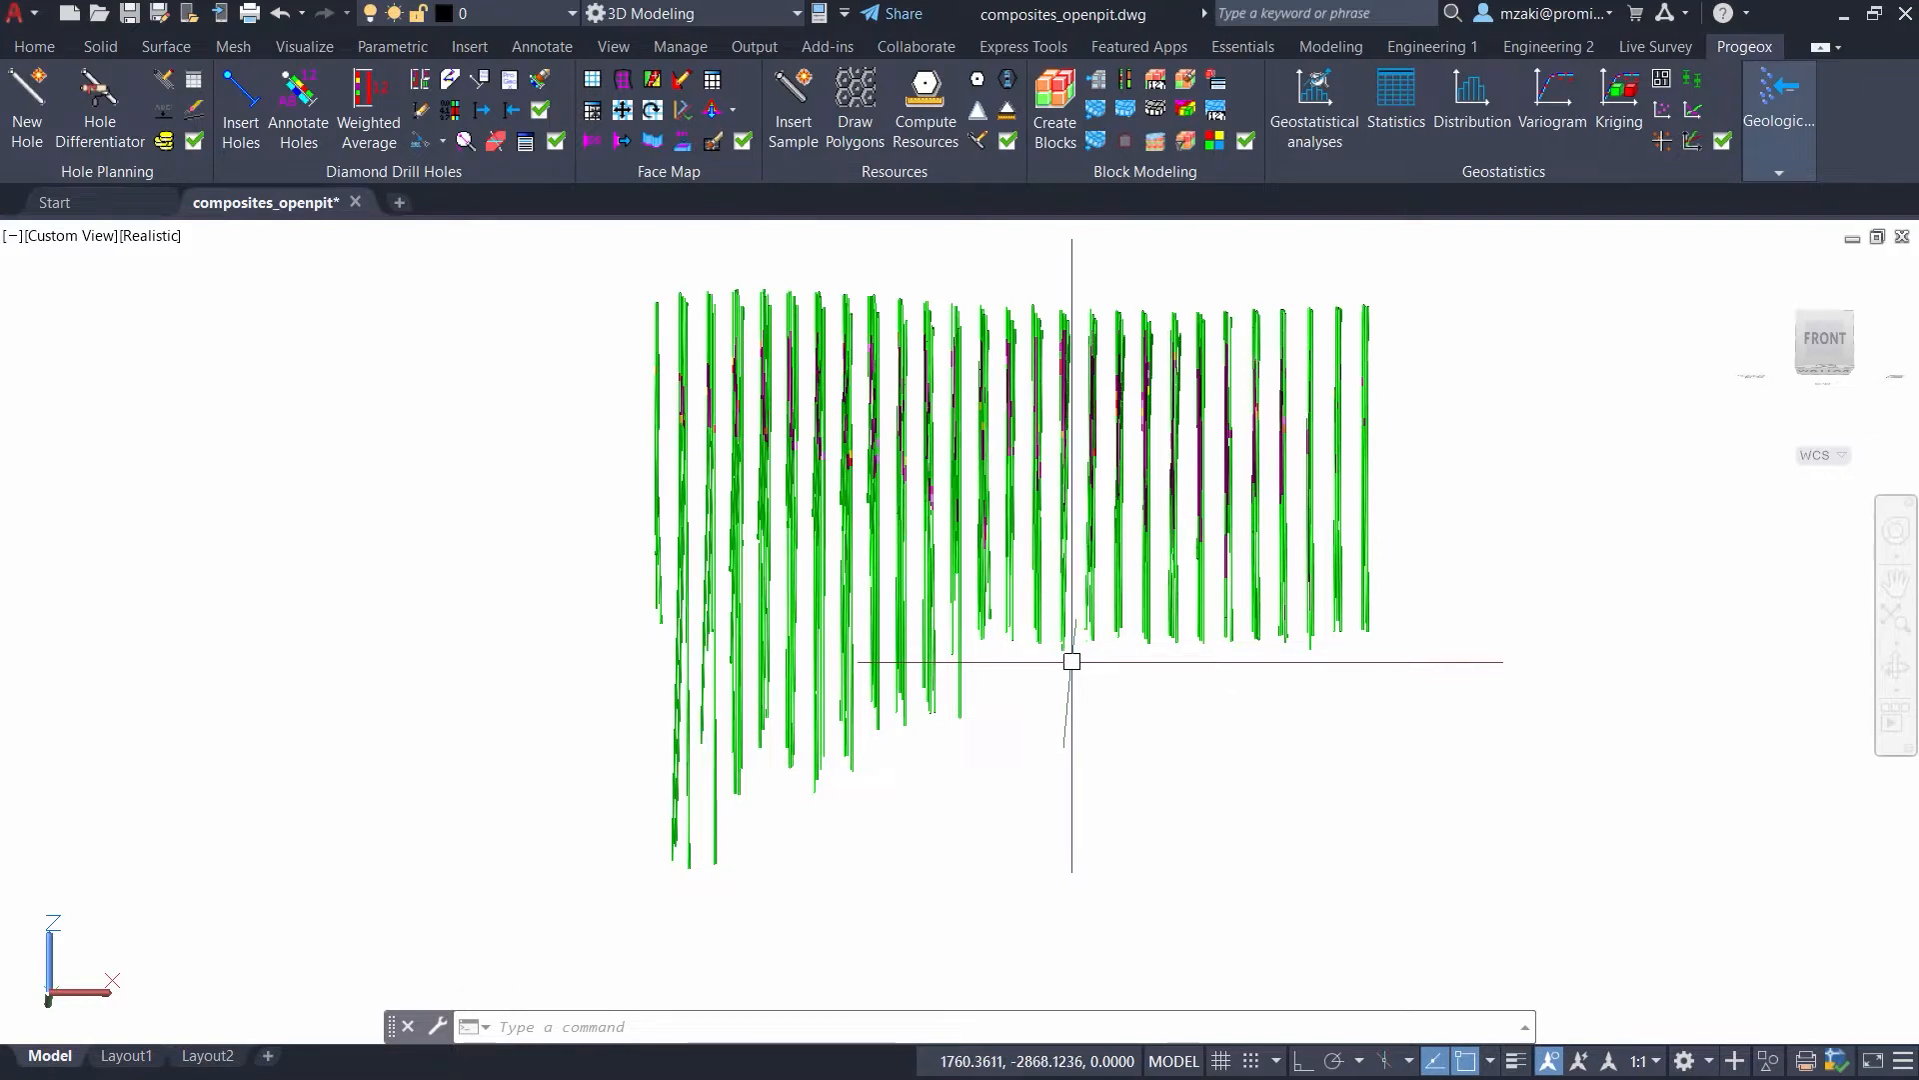
- Examine the colored drill hole composites from the front and slightly rotated views, both close up and as a whole
mouse_move(1037, 656)
shift+middle_down()
mouse_move(1173, 670)
mouse_move(1350, 736)
mouse_move(1263, 767)
mouse_move(1062, 669)
shift+middle_up()
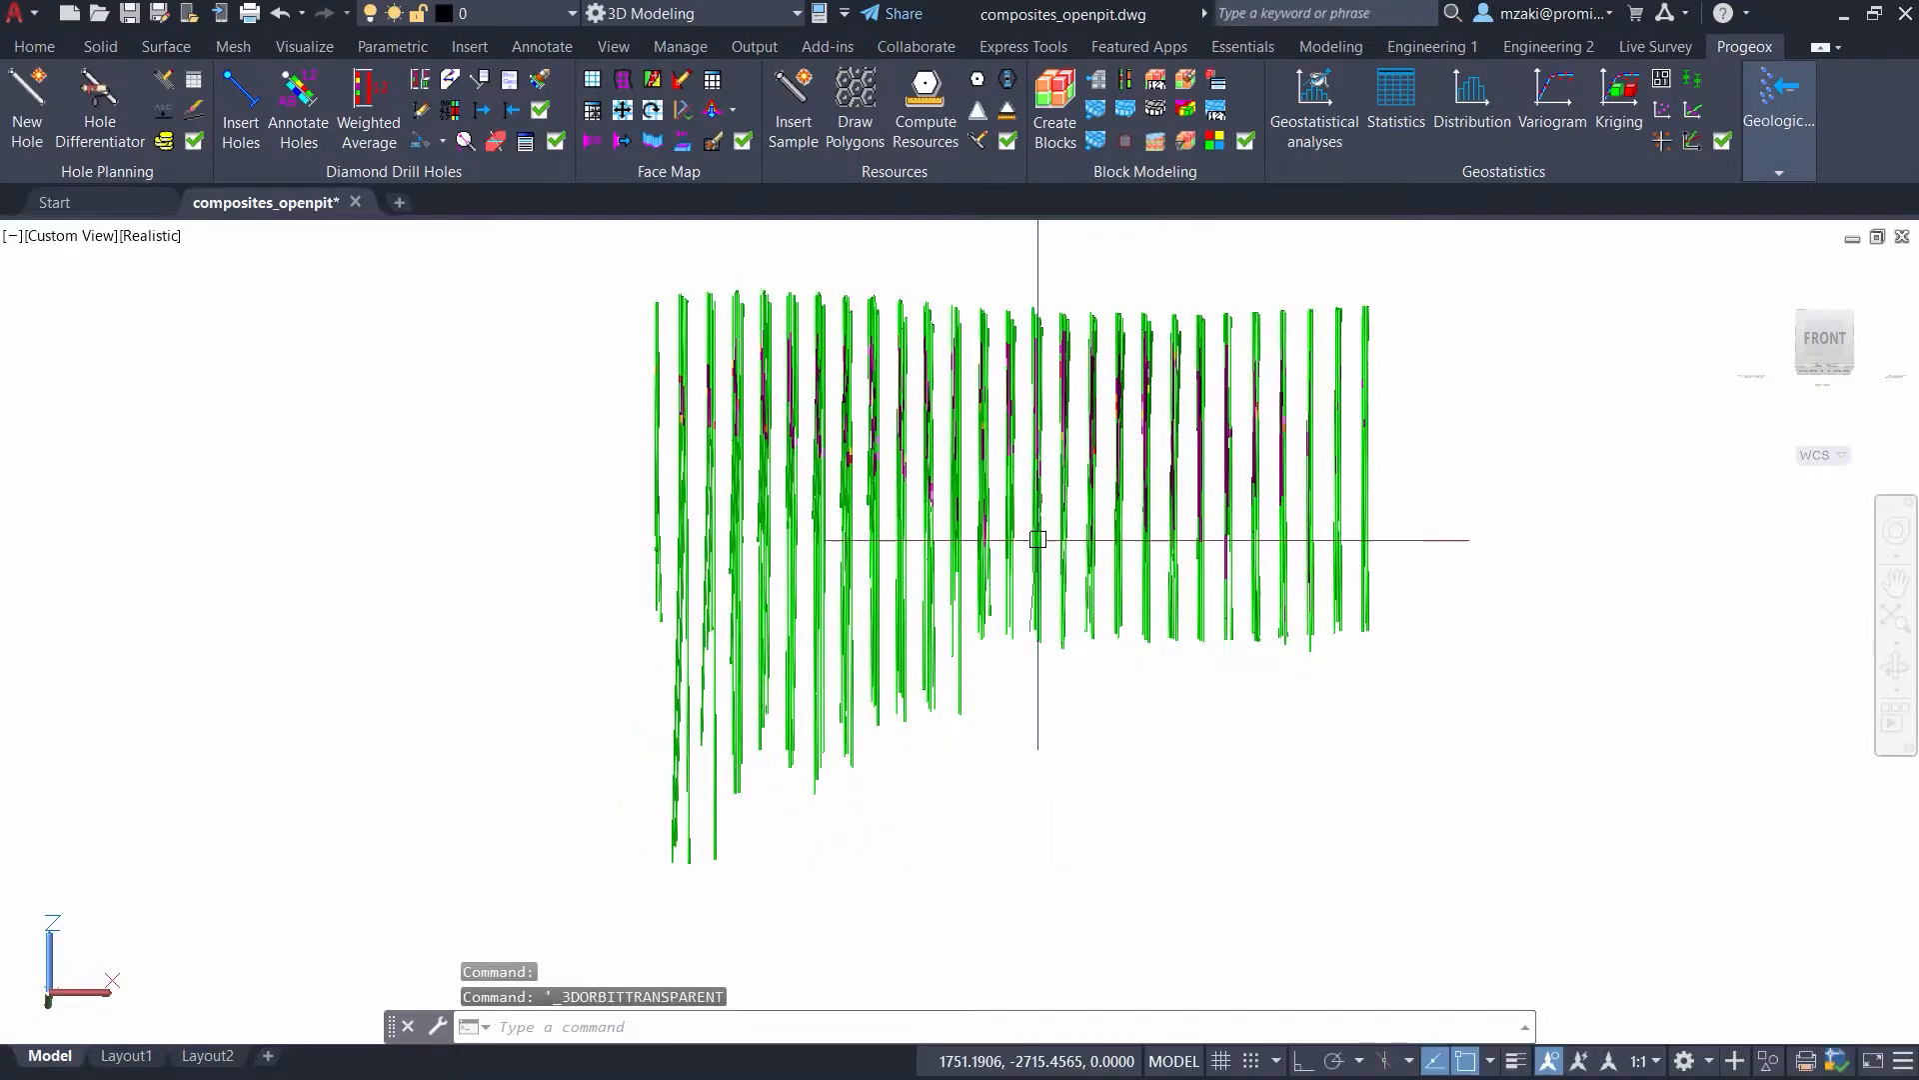
scroll(1075, 338, up, 5)
scroll(1081, 350, up, 3)
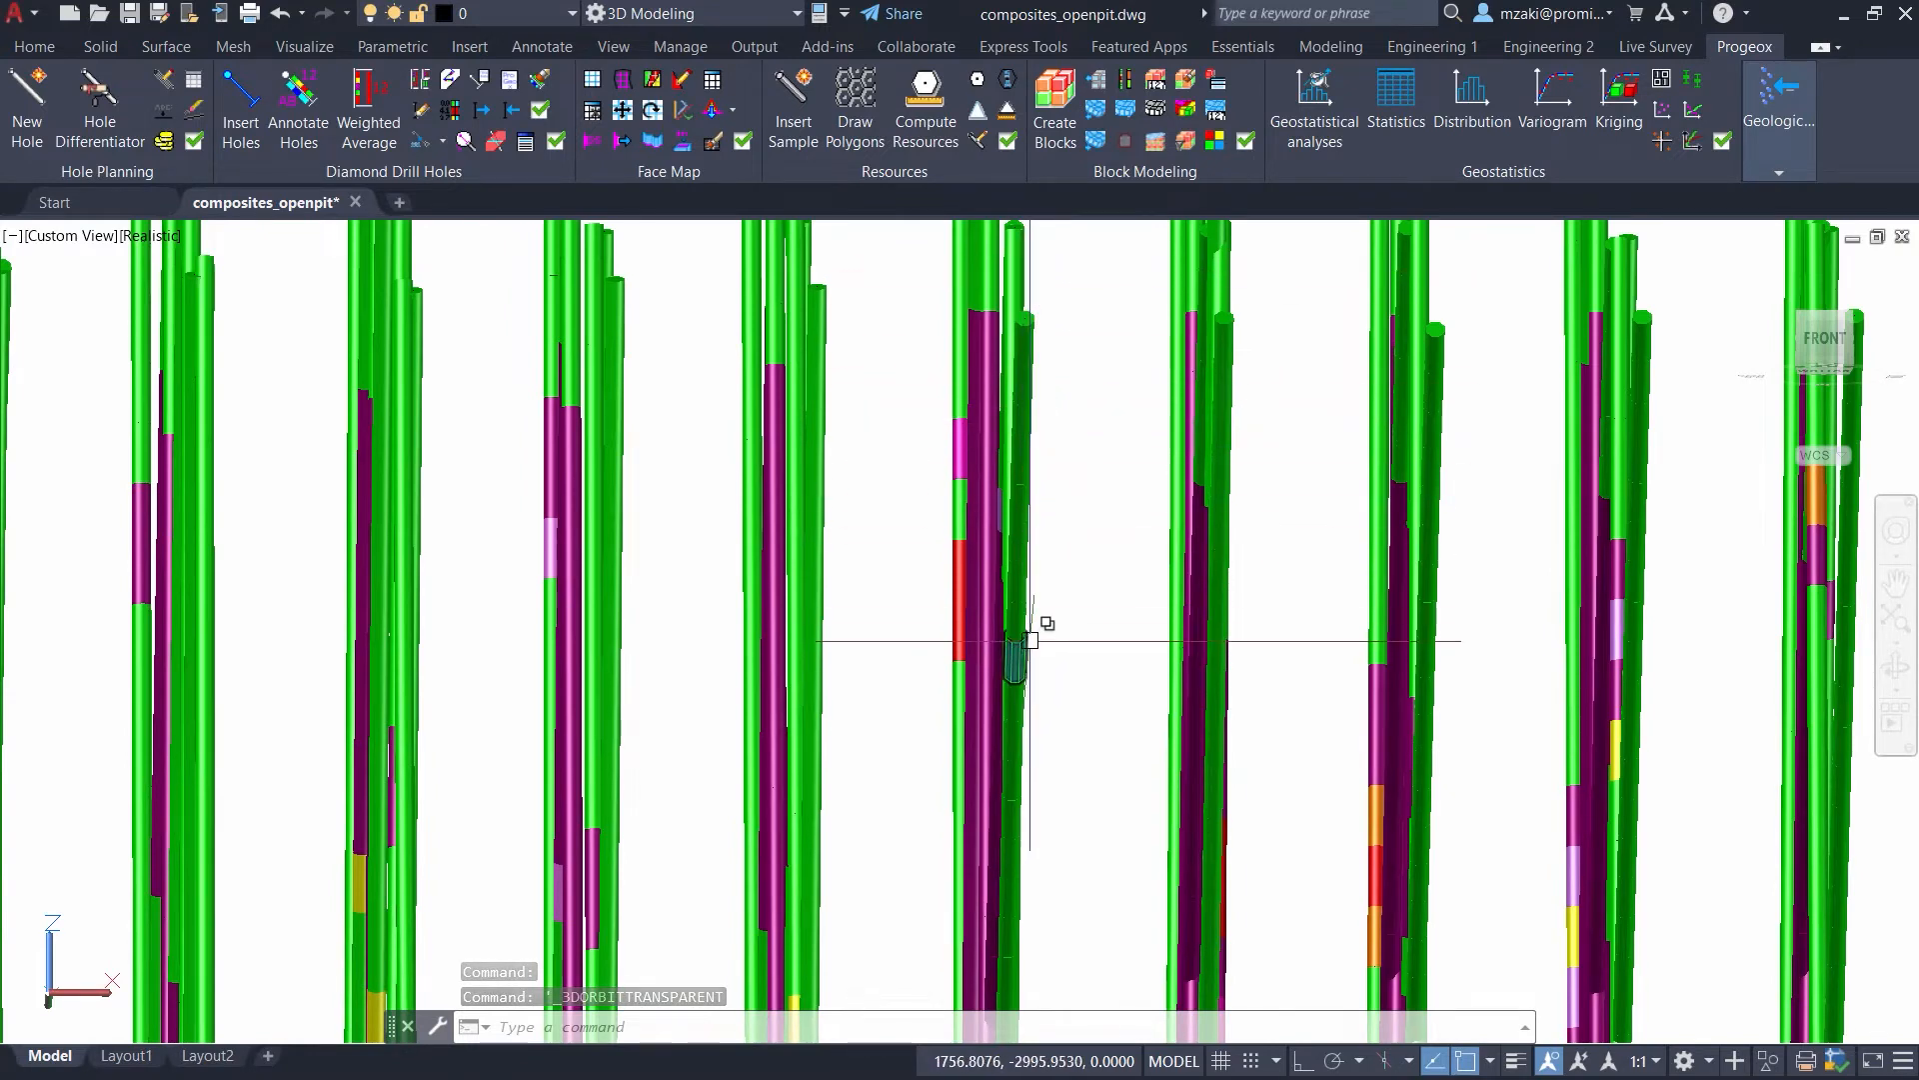
scroll(1050, 610, down, 3)
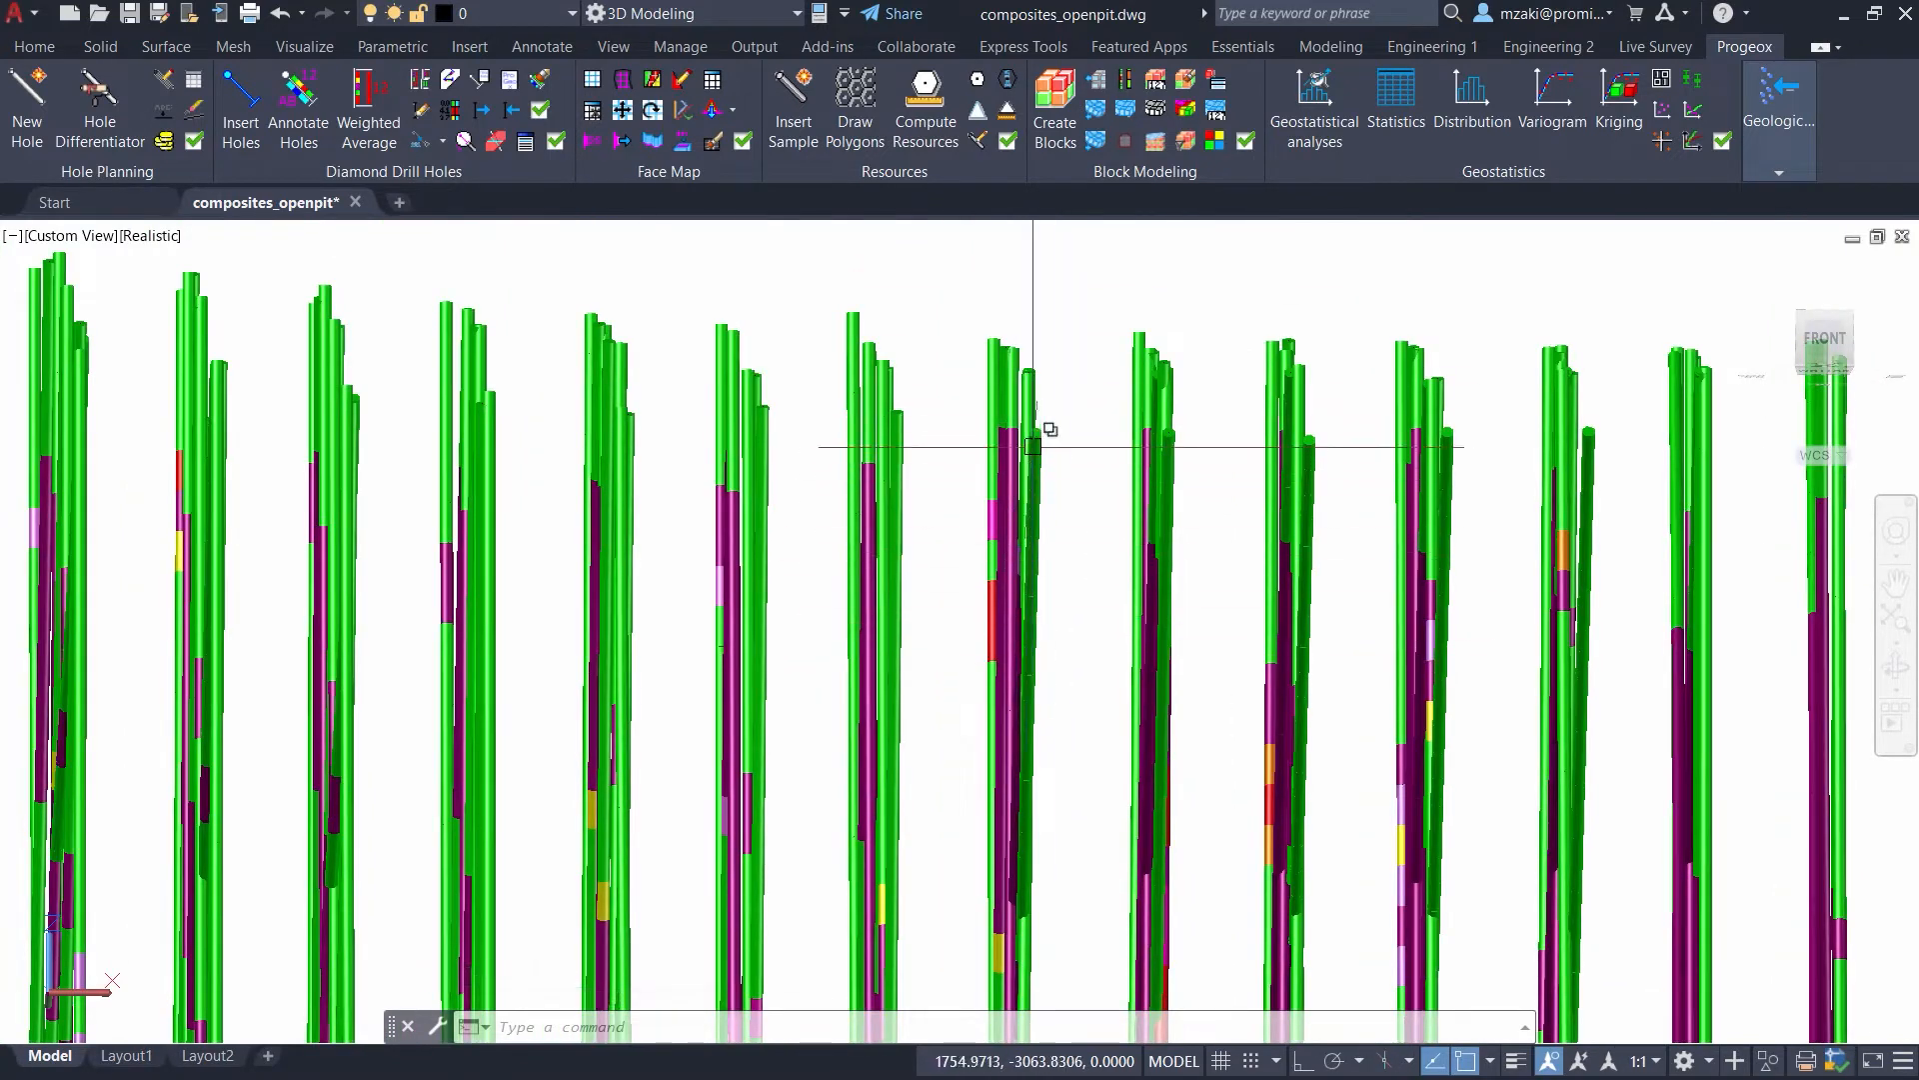
scroll(1056, 609, down, 3)
scroll(1056, 660, down, 2)
middle_drag(1079, 771, 1052, 587)
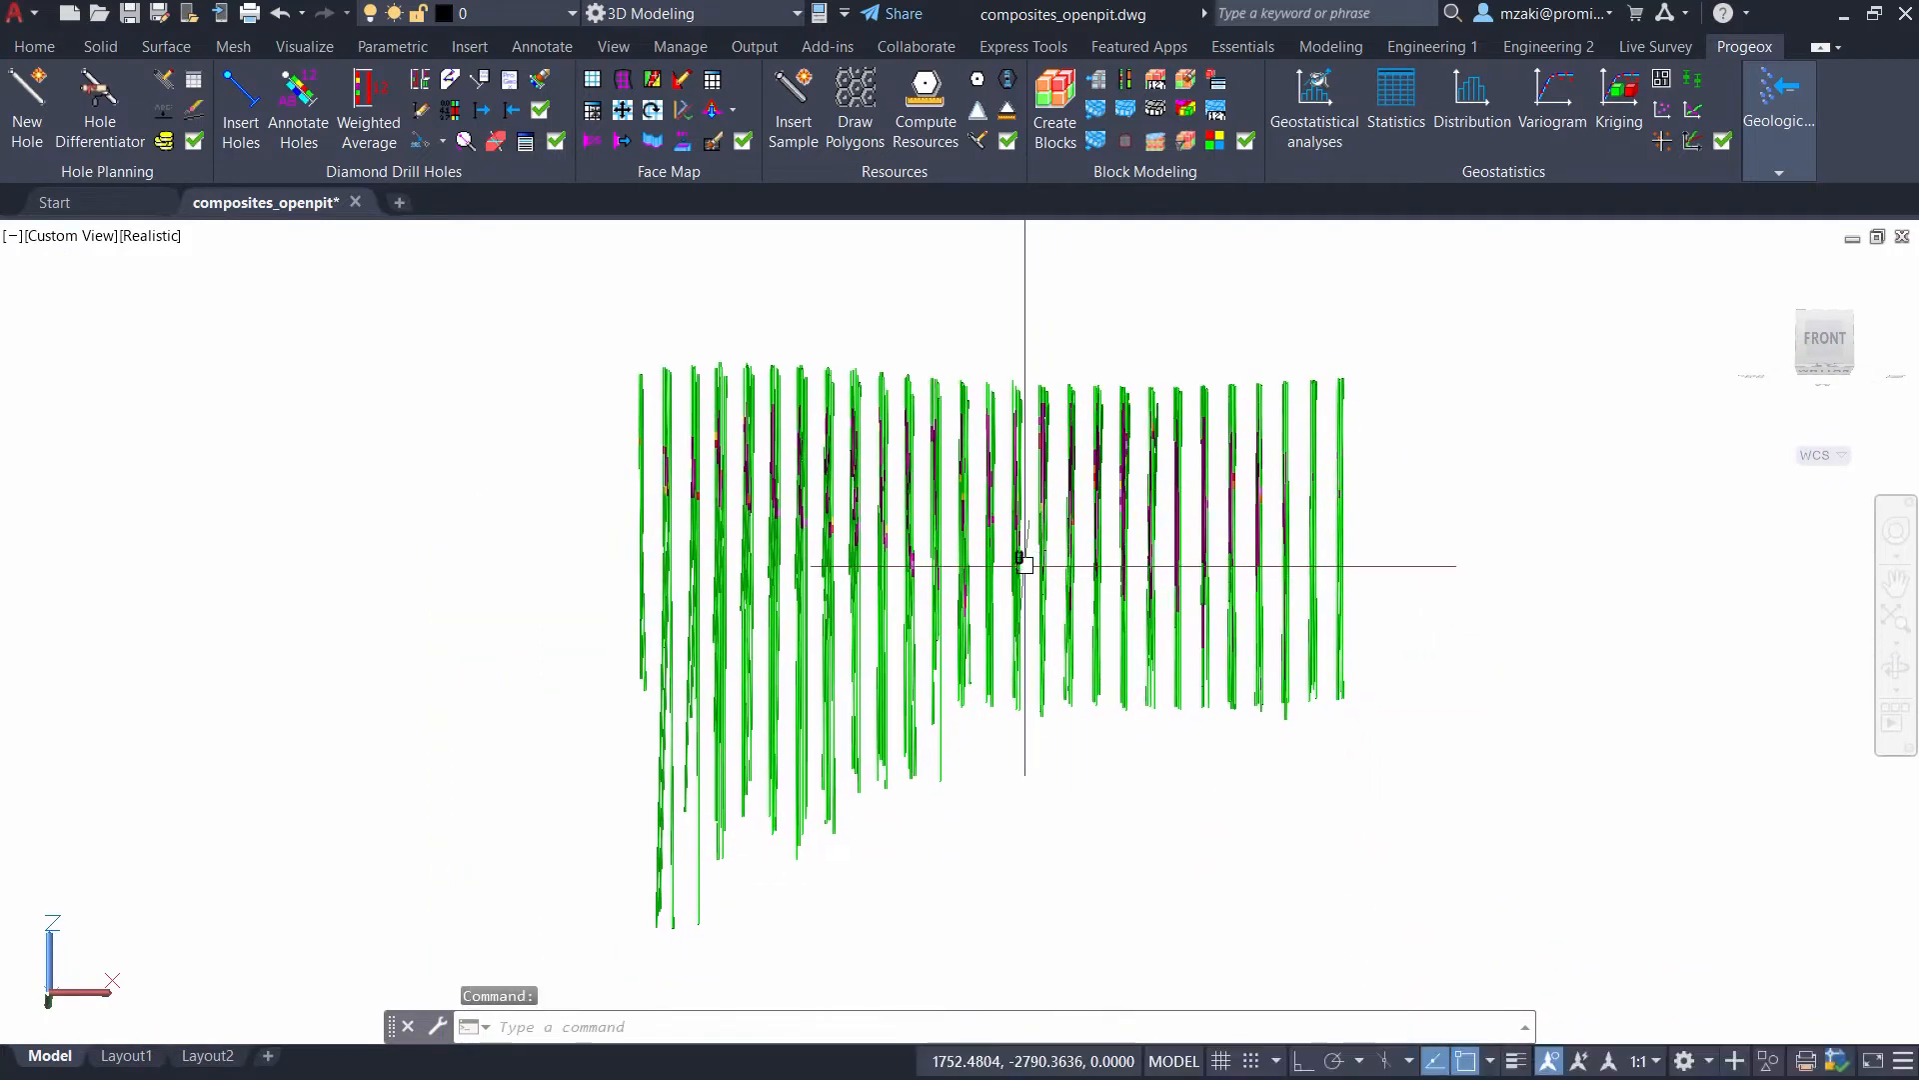
scroll(1032, 582, up, 1)
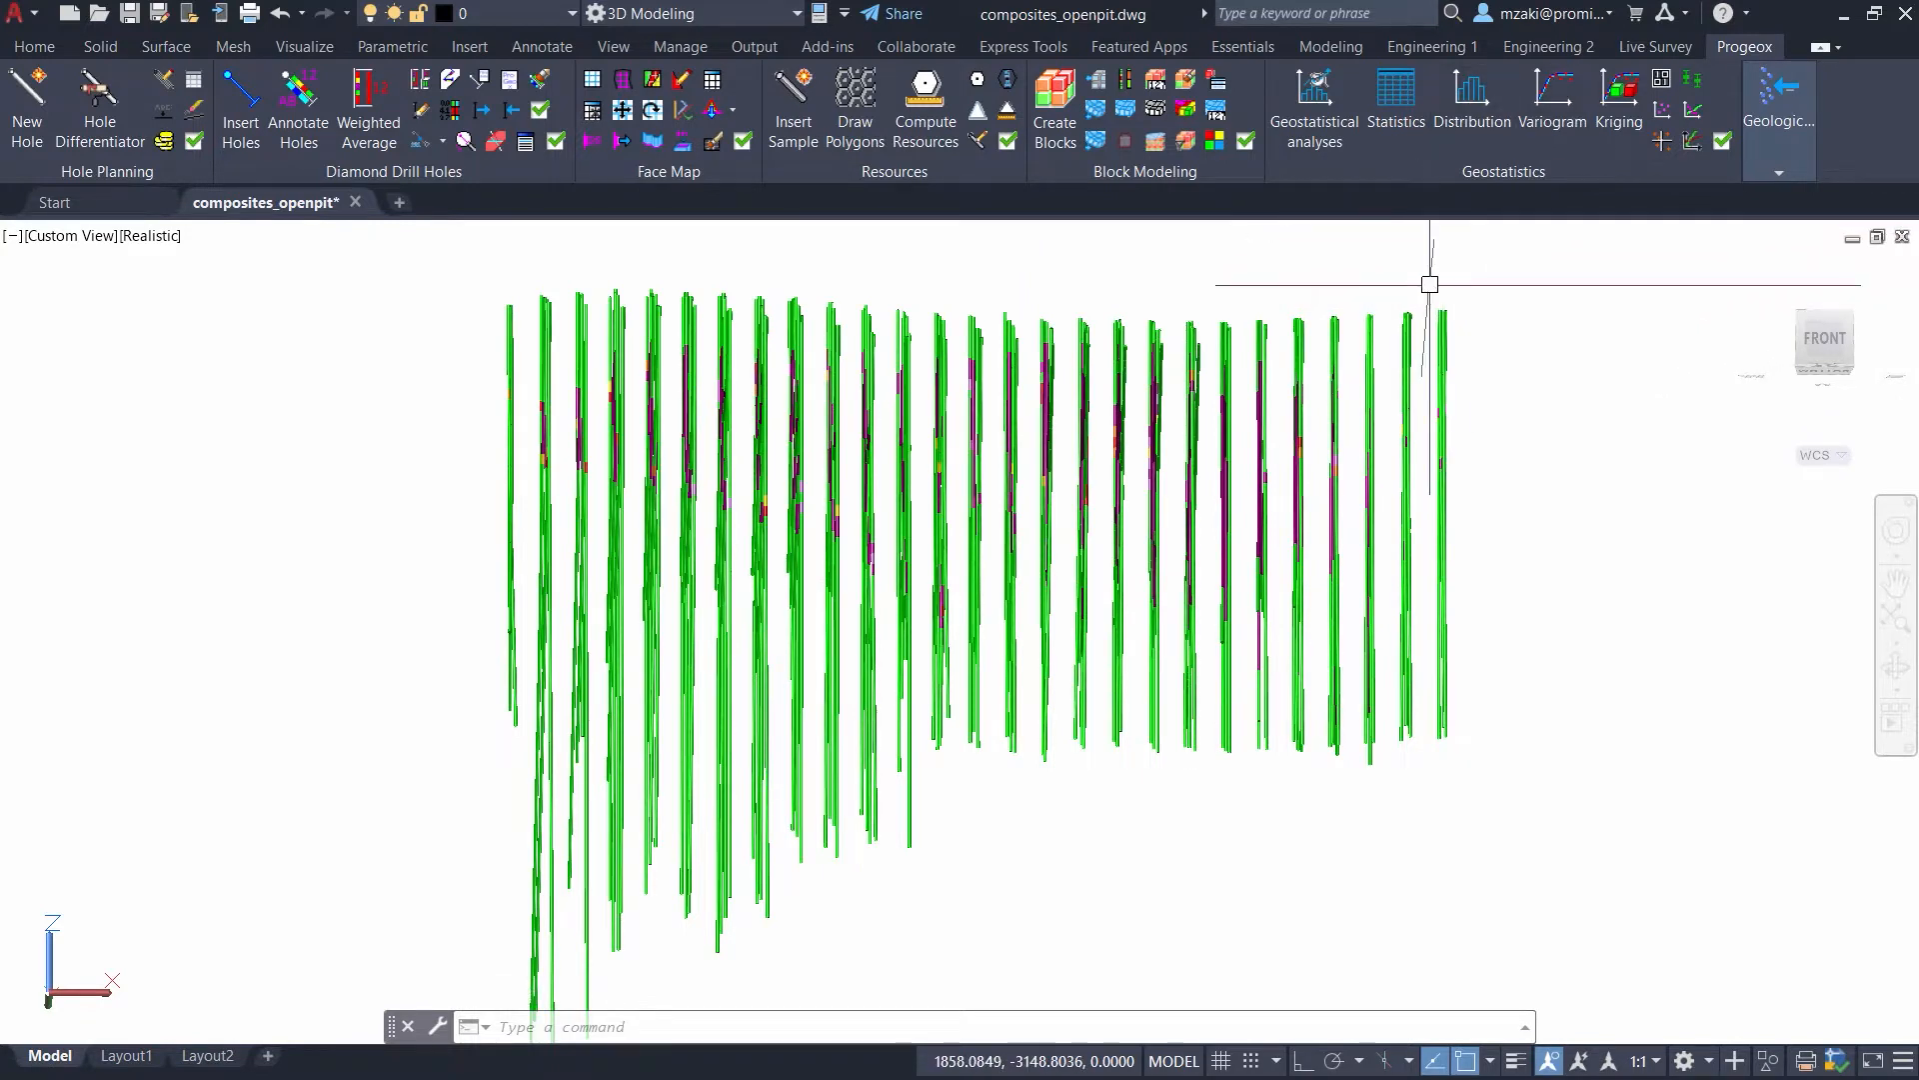
mouse_move(1767, 55)
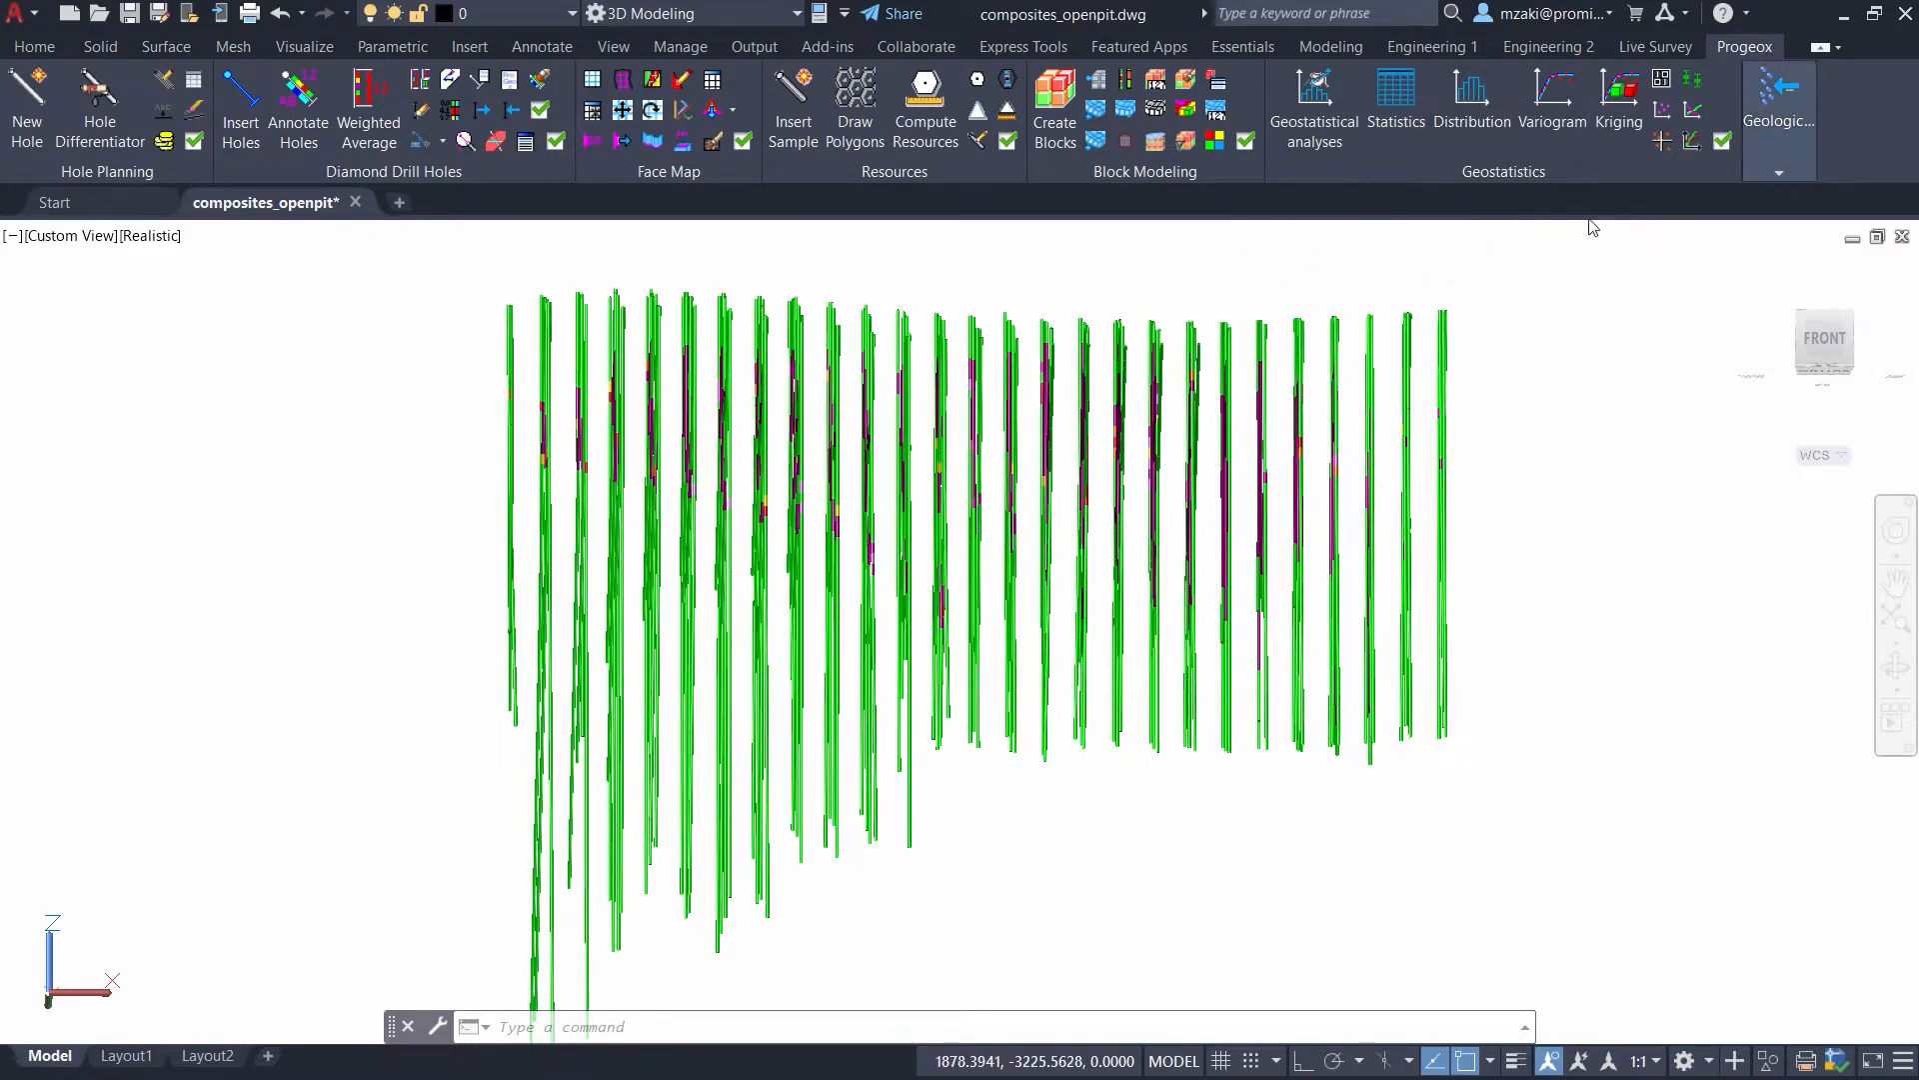
scroll(1285, 514, down, 3)
shift+middle_drag(1273, 515, 1474, 609)
scroll(1256, 550, up, 2)
shift+middle_drag(1096, 573, 844, 523)
scroll(1047, 478, up, 2)
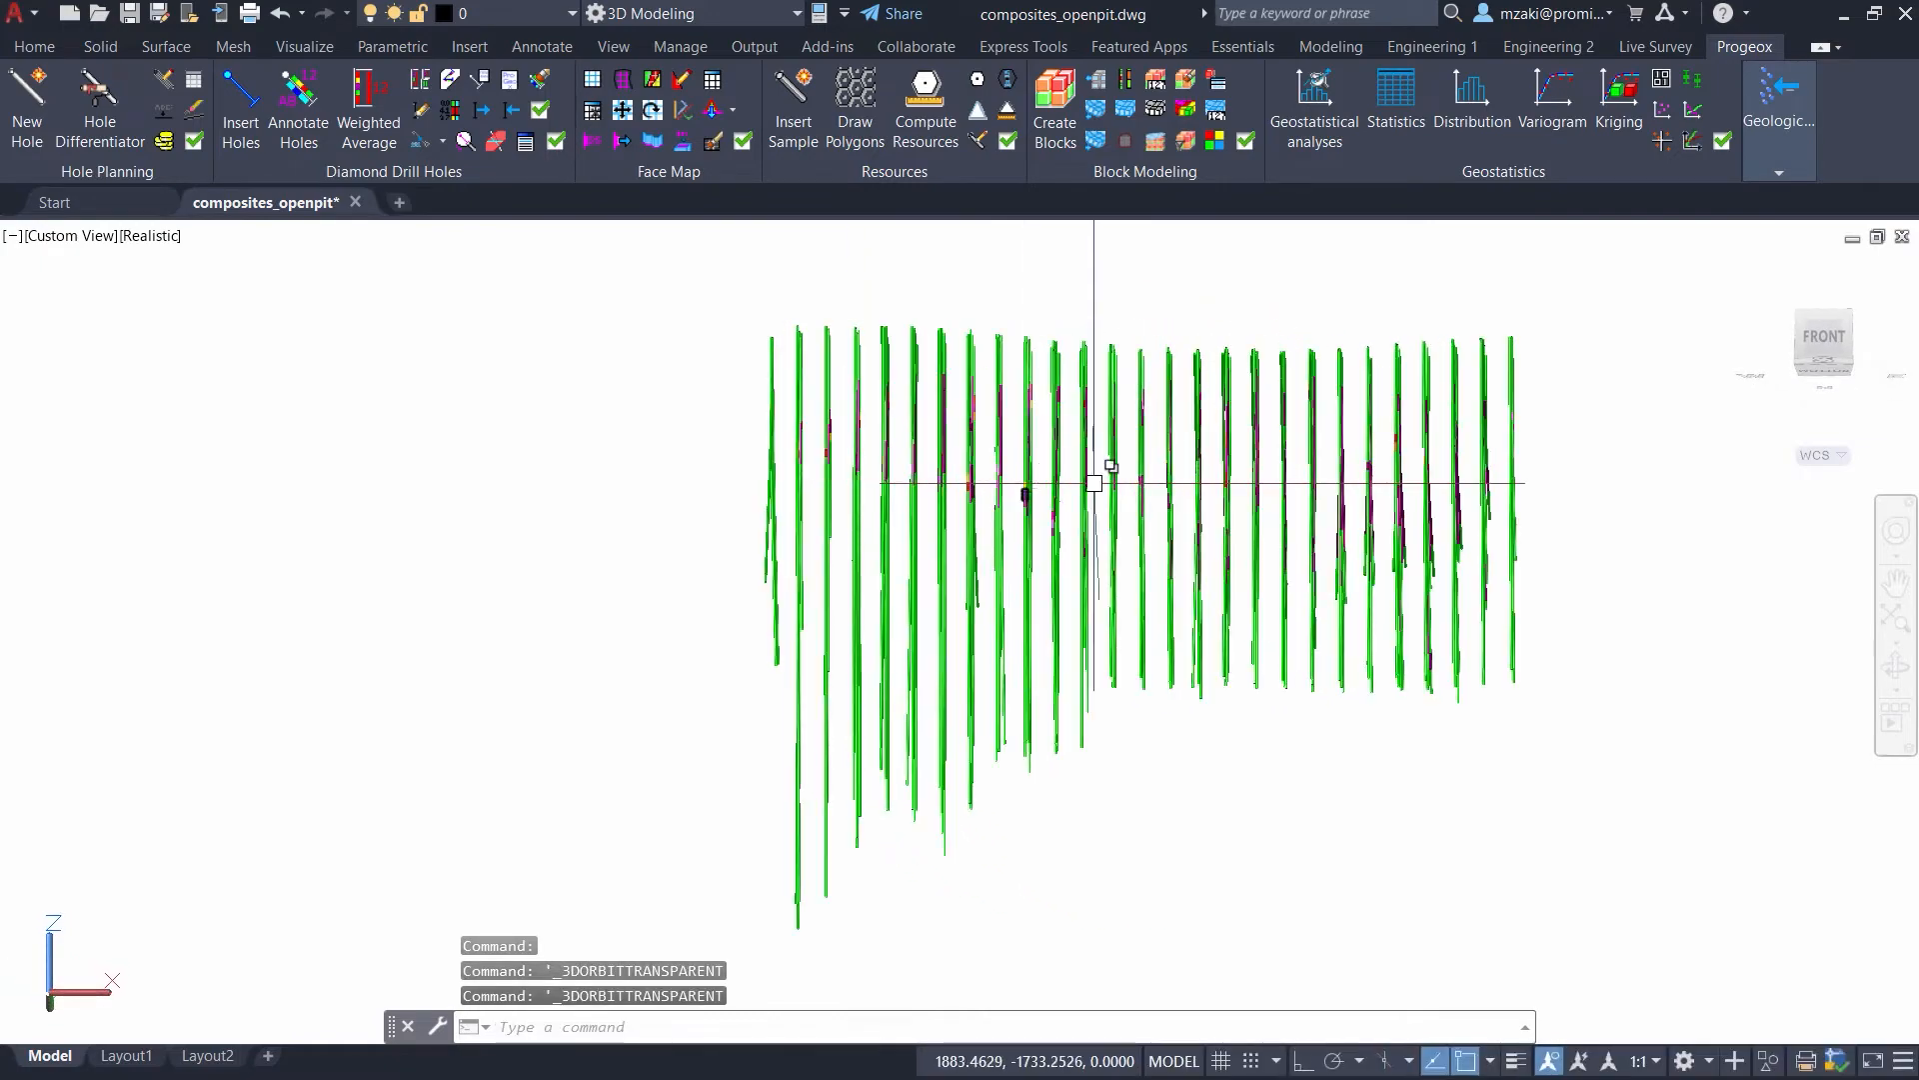
middle_drag(1243, 480, 1080, 476)
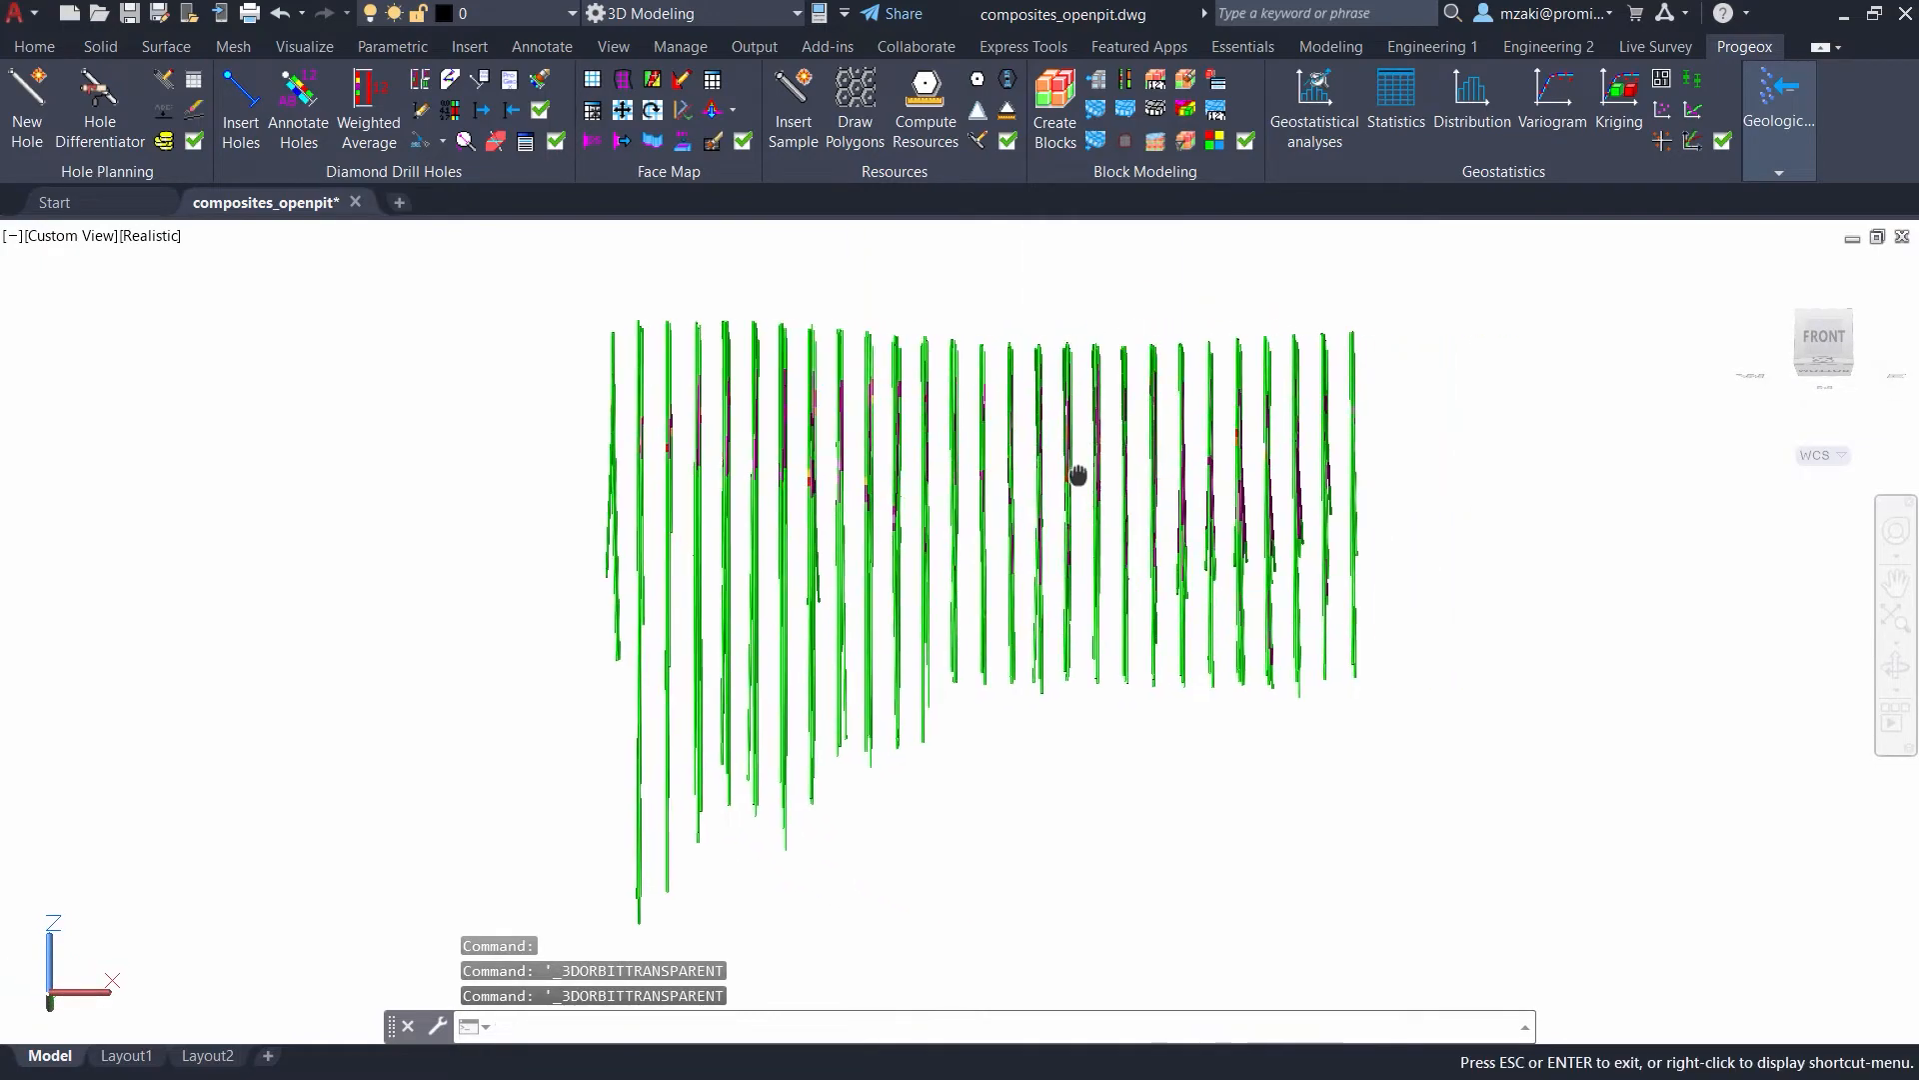
- Start a variogram analysis and choose Cu as the dataset field
click(1563, 122)
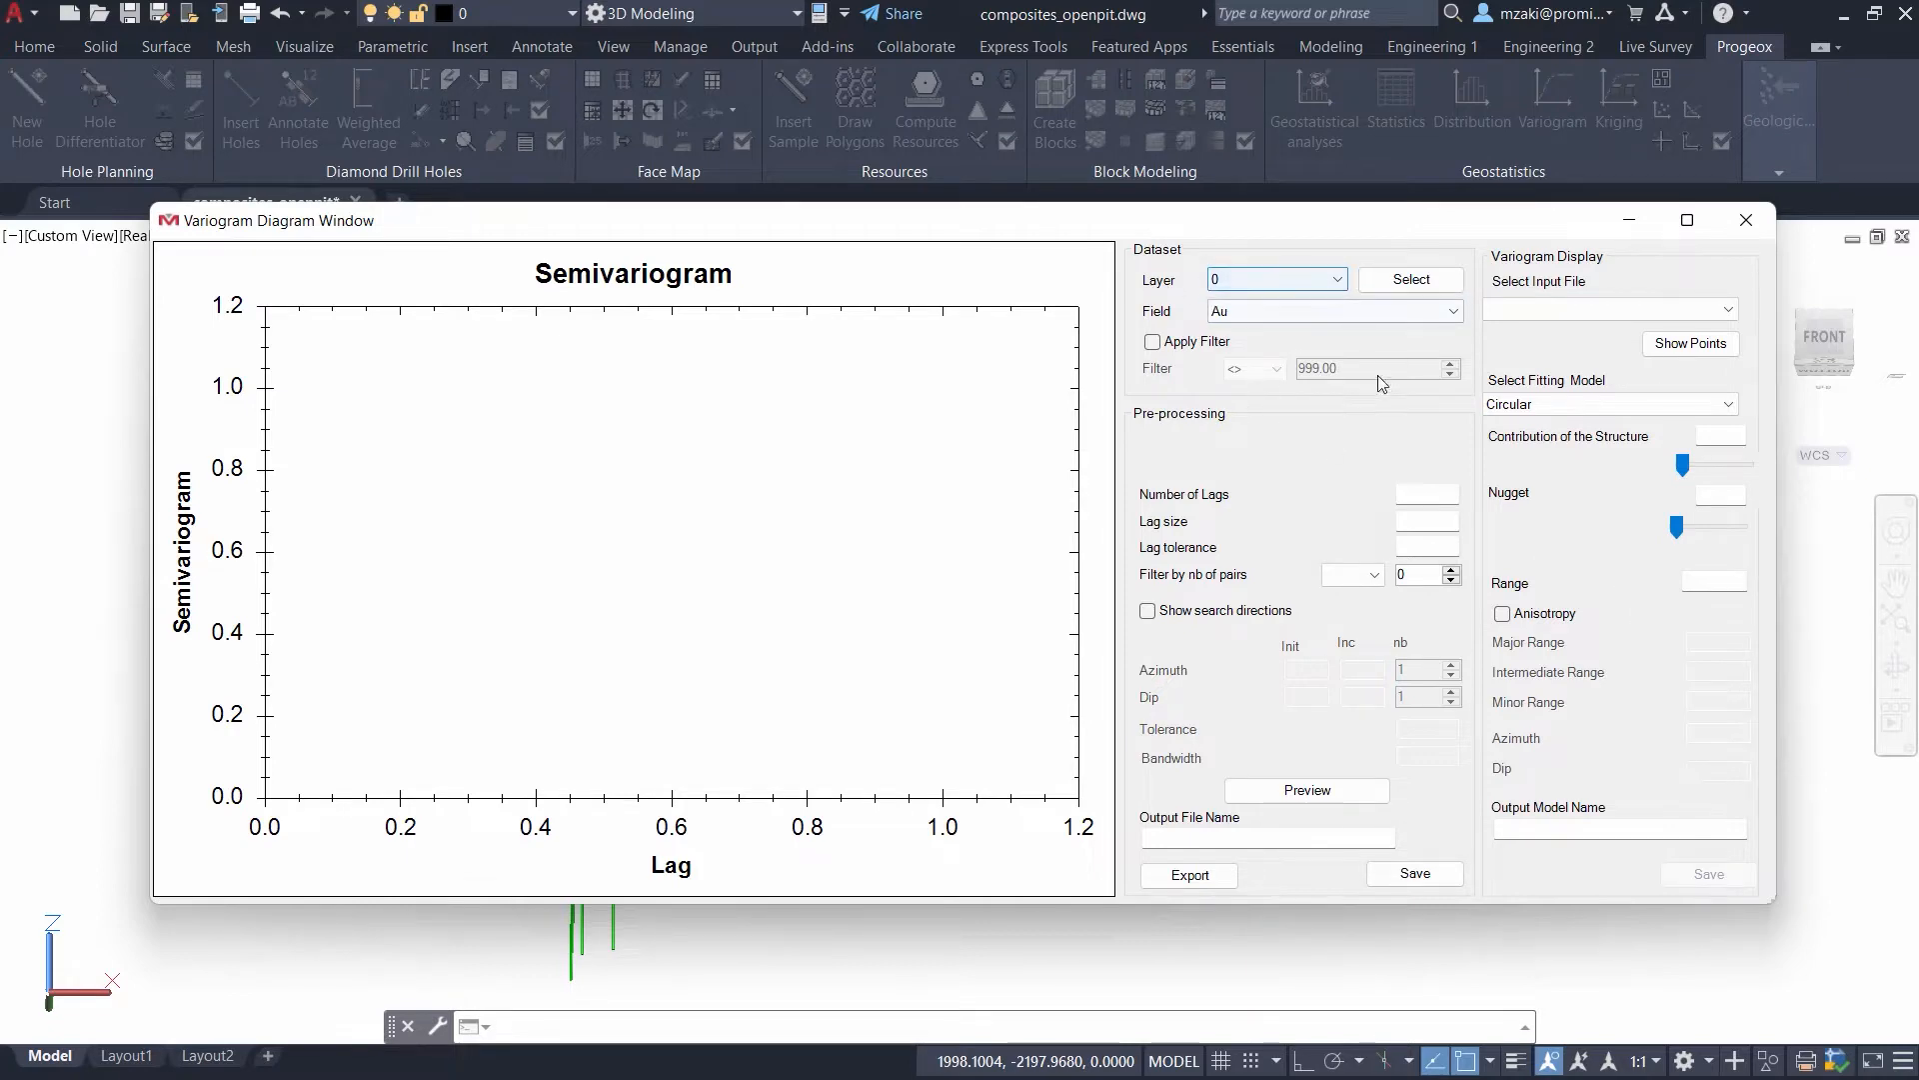
drag(1146, 228, 1146, 297)
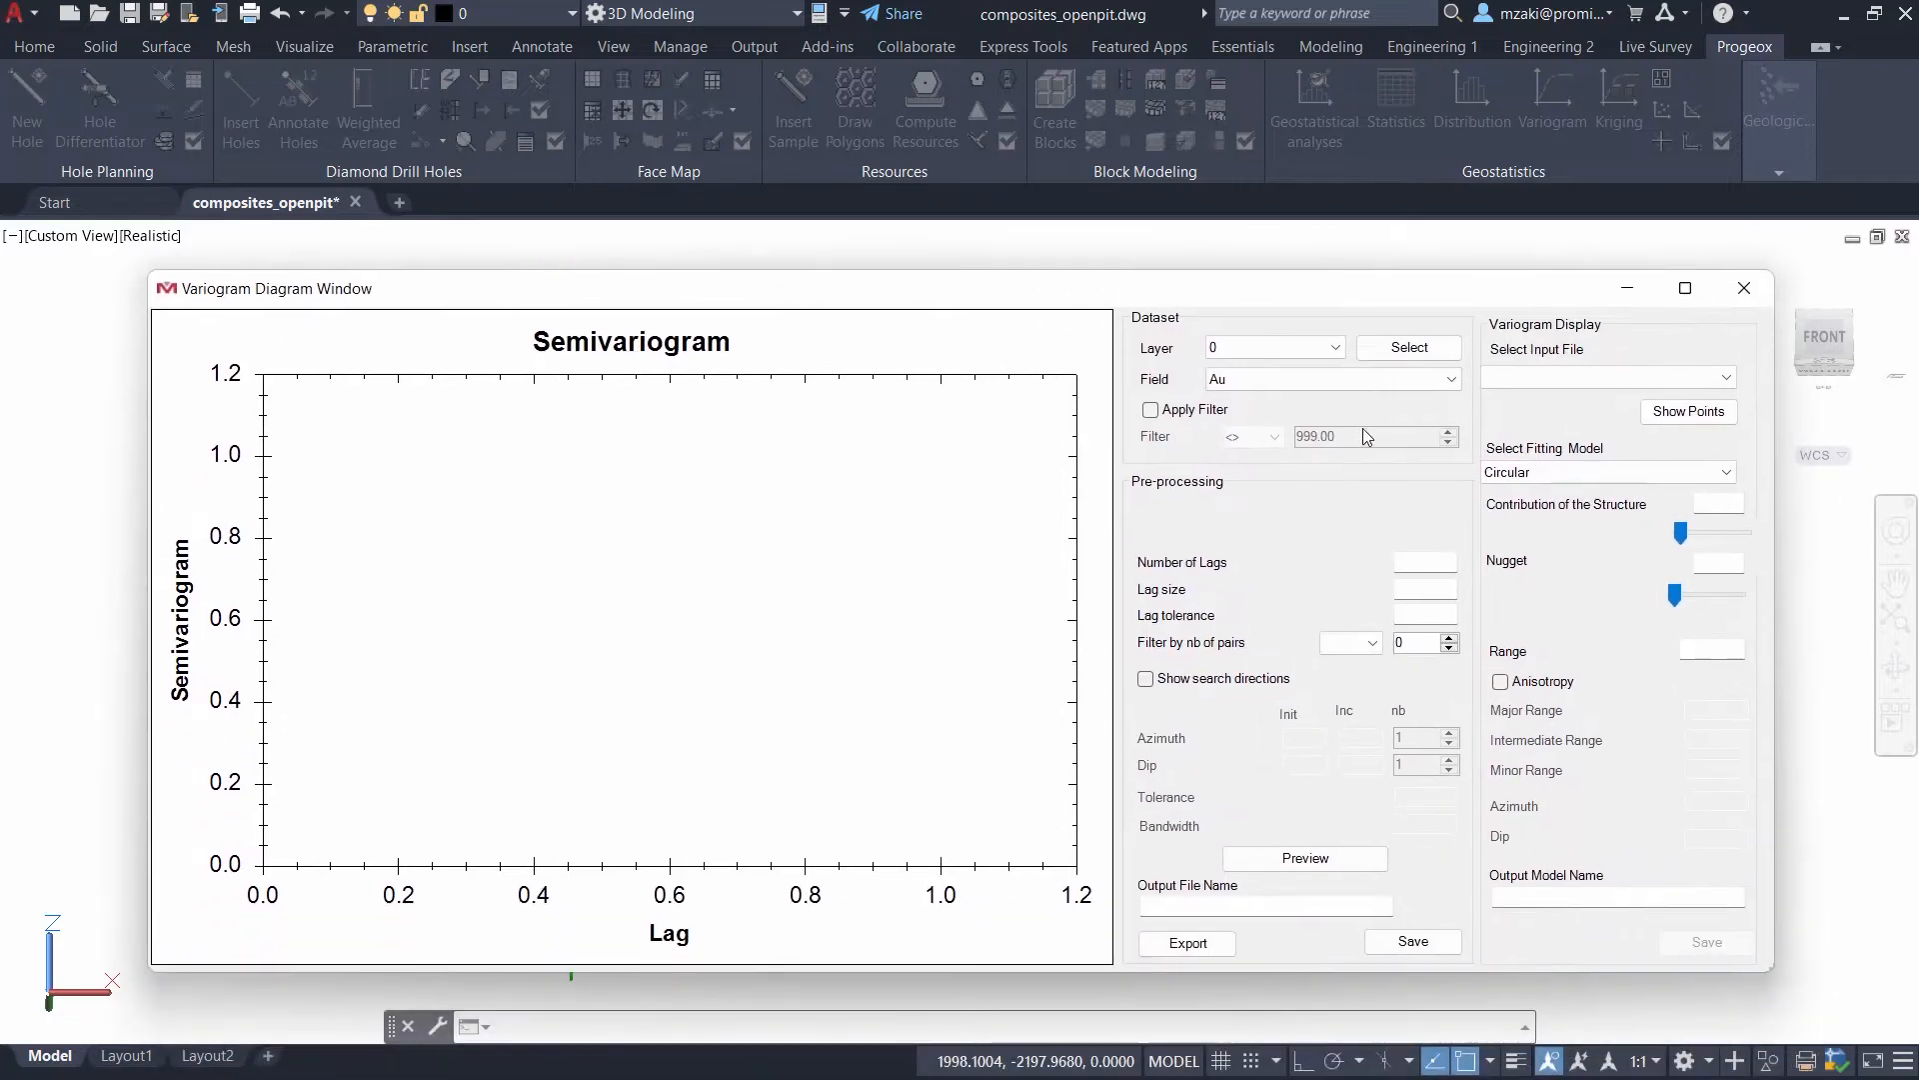
click(1249, 391)
click(1256, 412)
drag(1233, 290, 1248, 228)
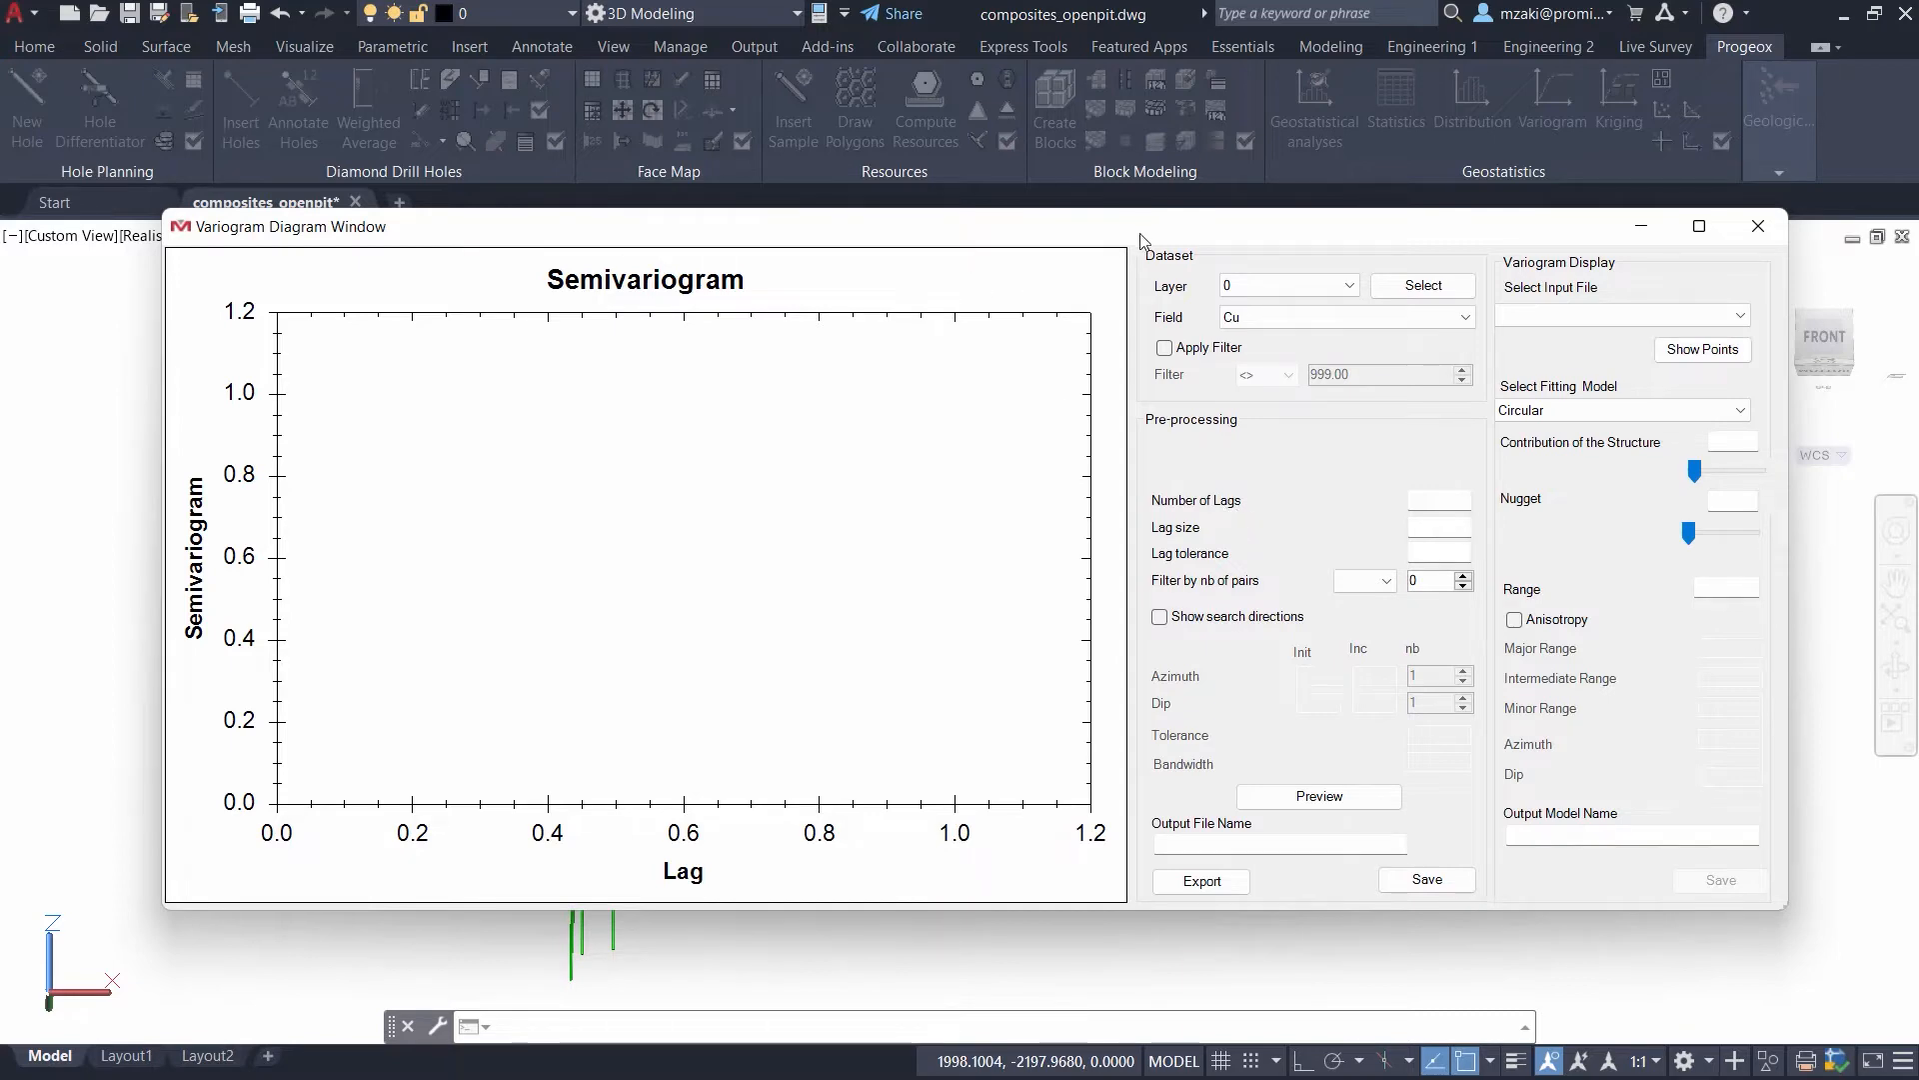
- Set 10 lags with a lag size of 10 and a lag tolerance of 3, and preview the Cu semivariogram
drag(1261, 240, 1240, 353)
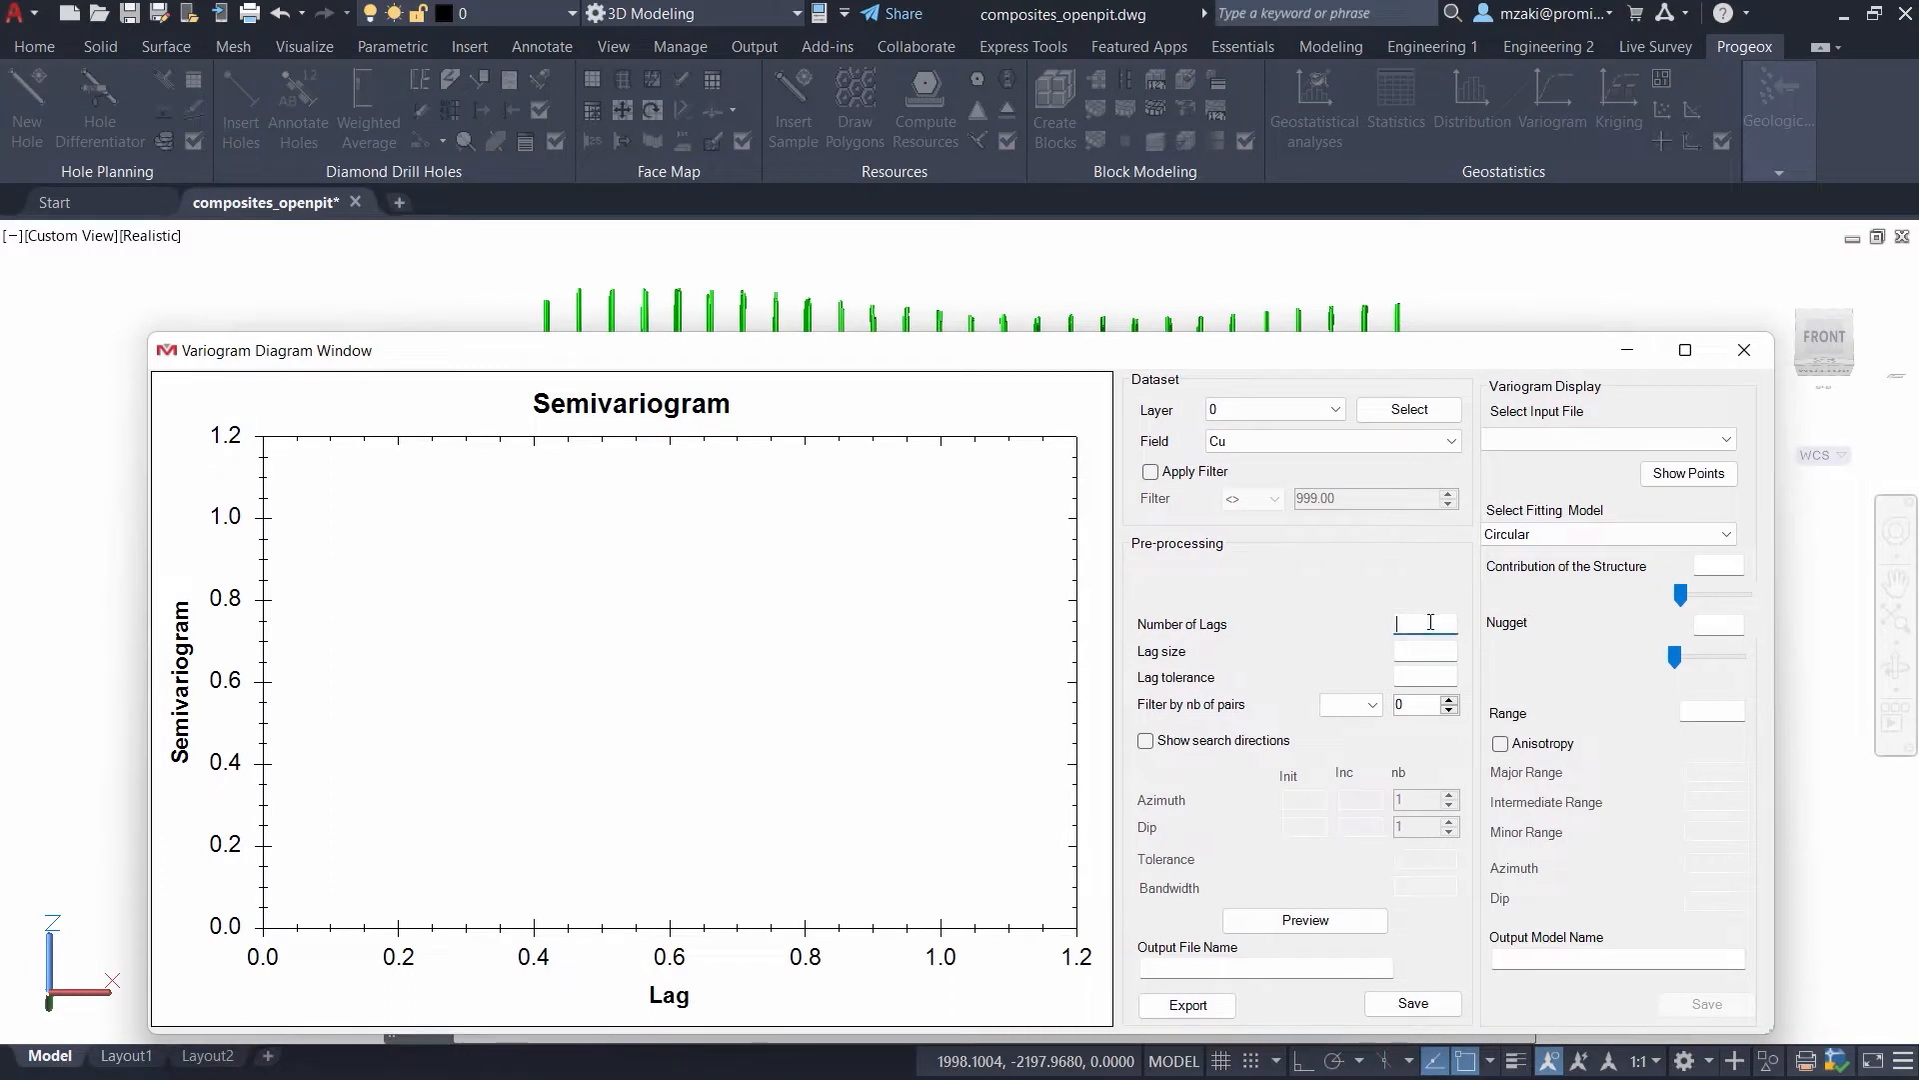
drag(1018, 363, 990, 533)
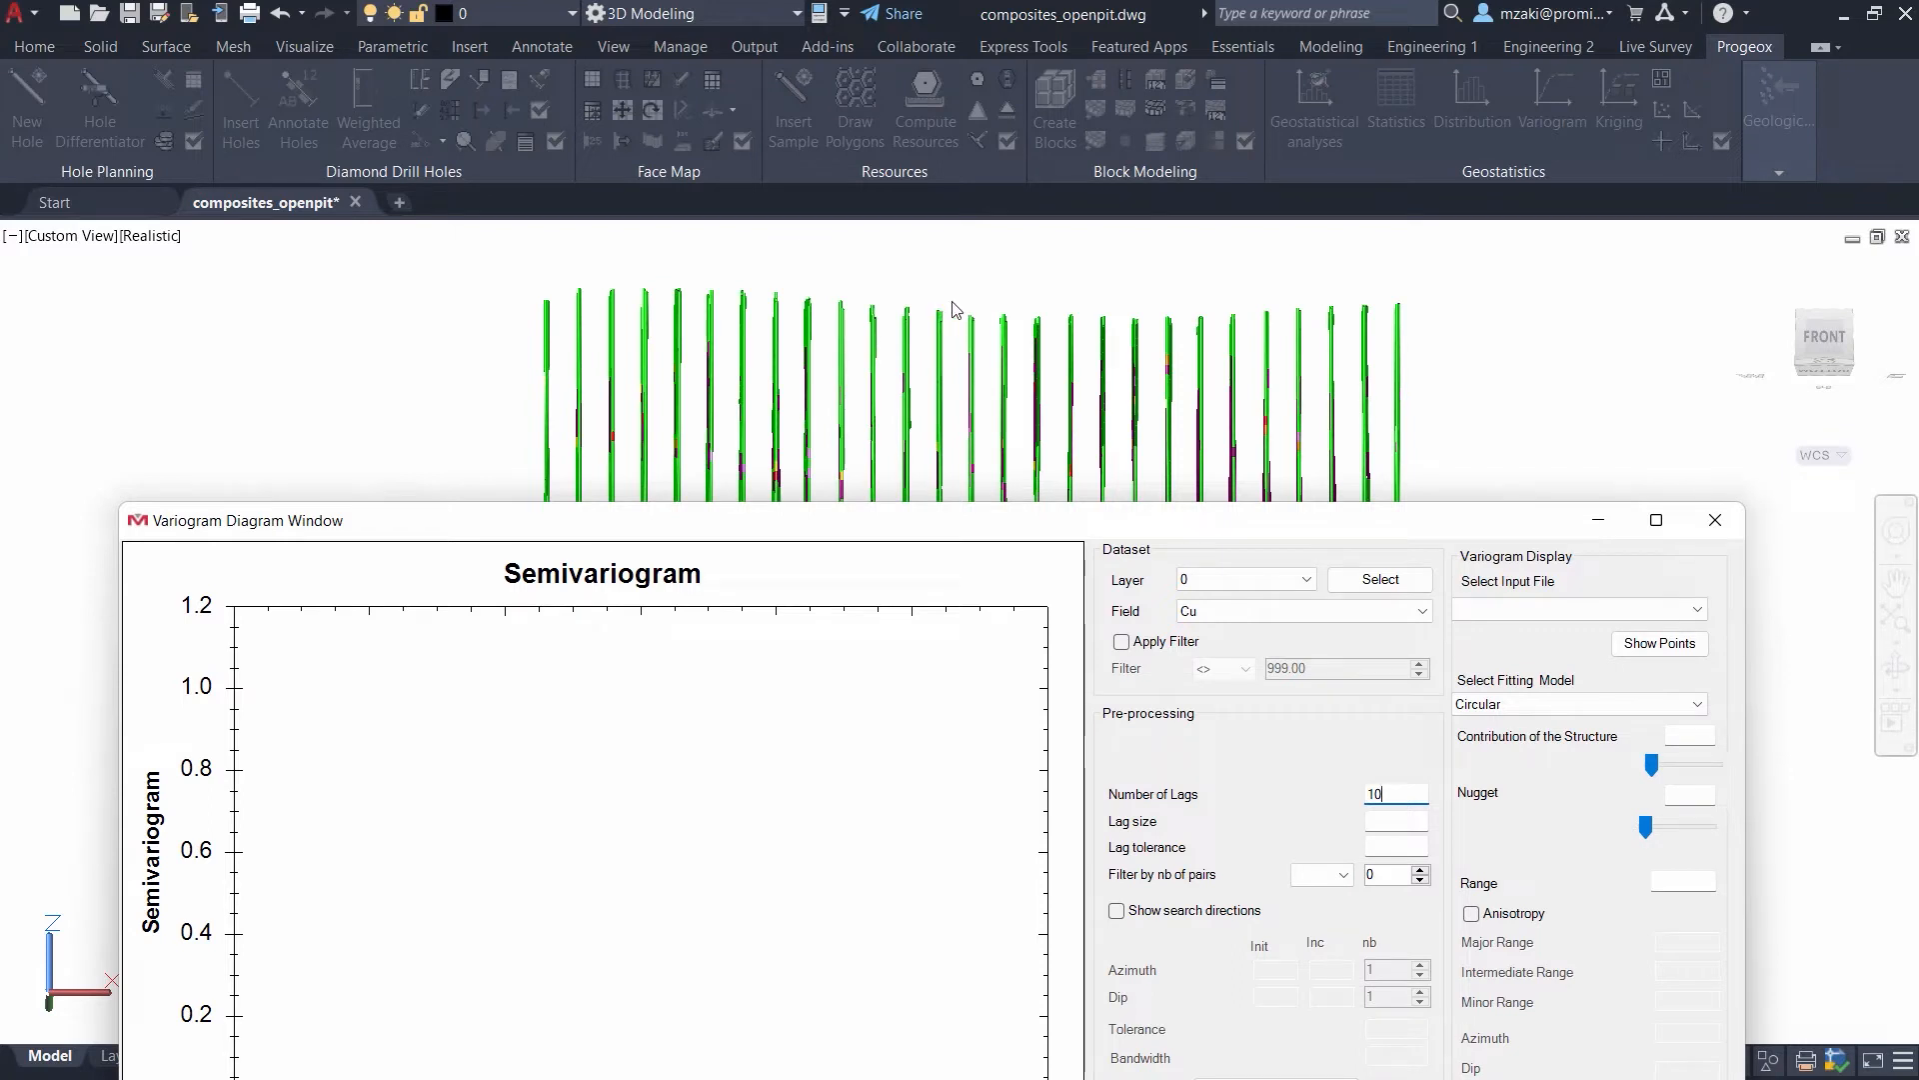
drag(967, 520, 966, 295)
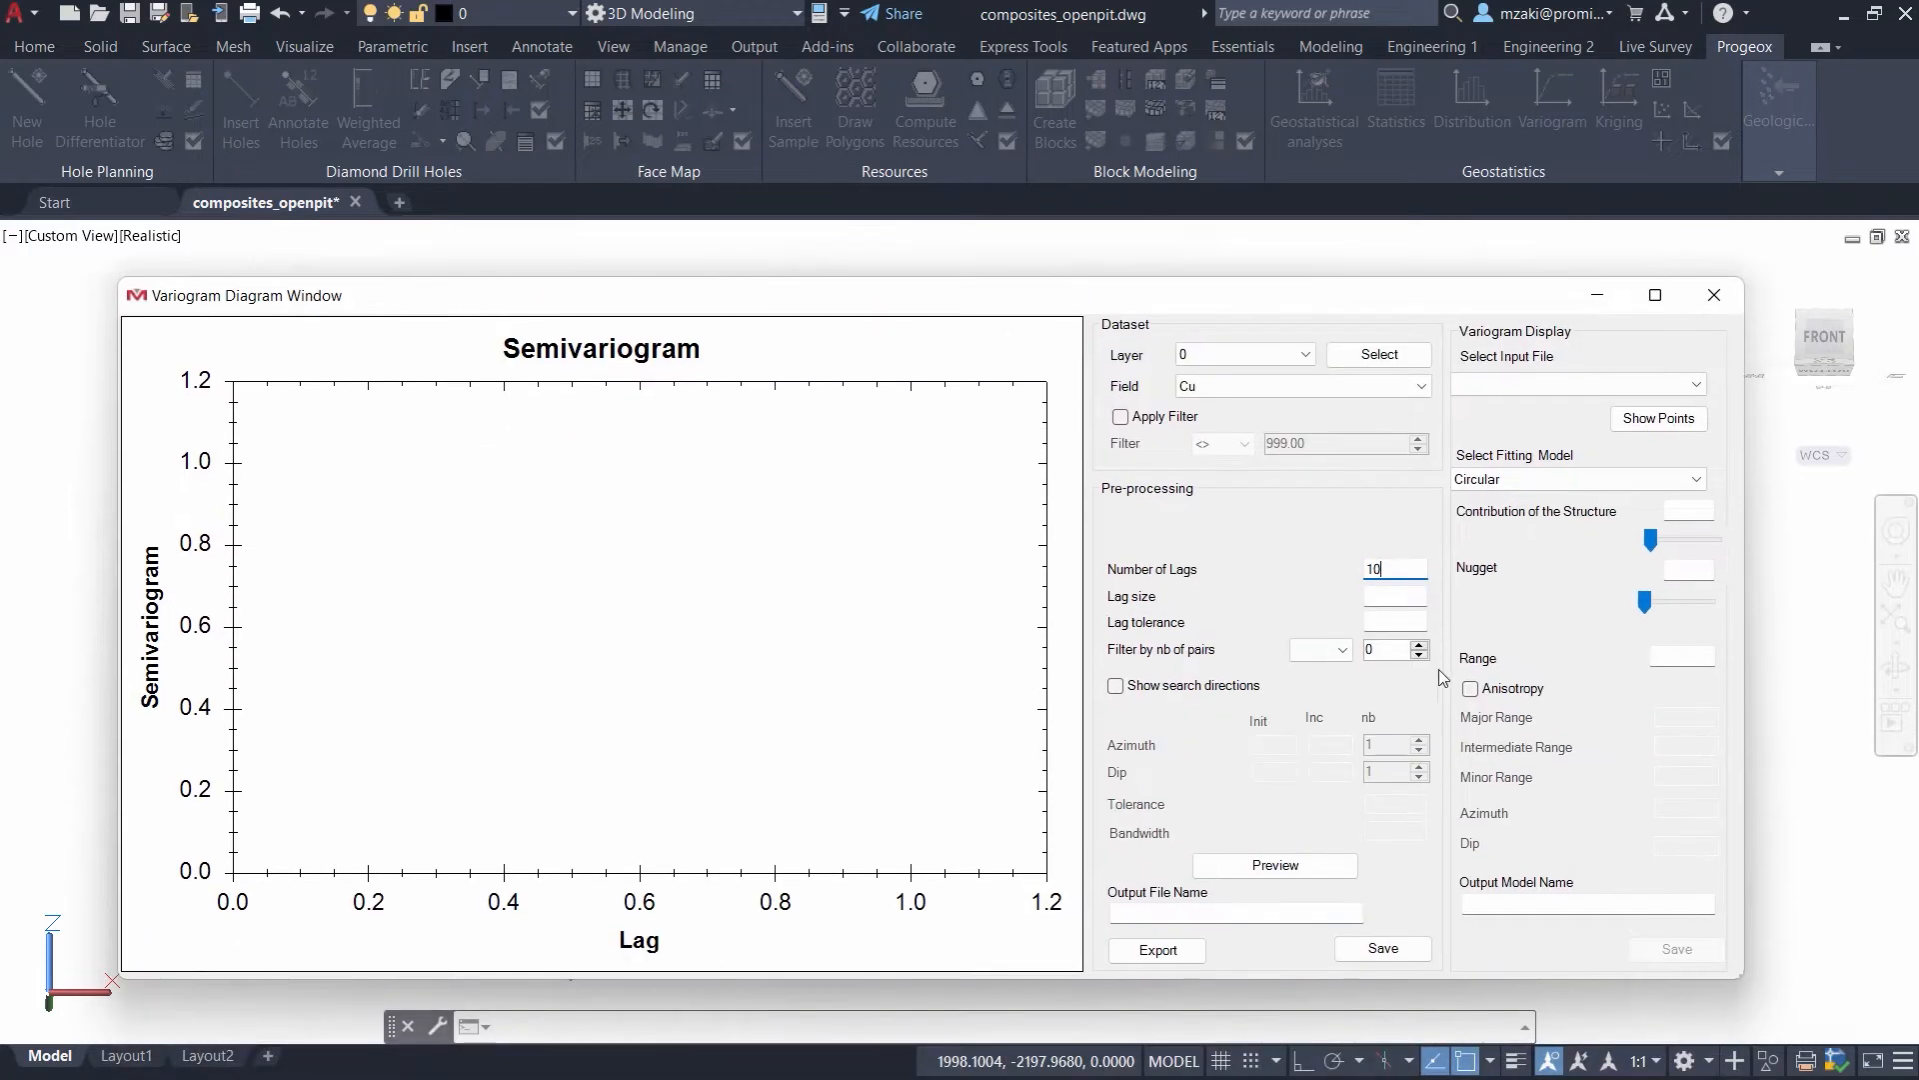
click(1403, 596)
text(10)
click(1406, 620)
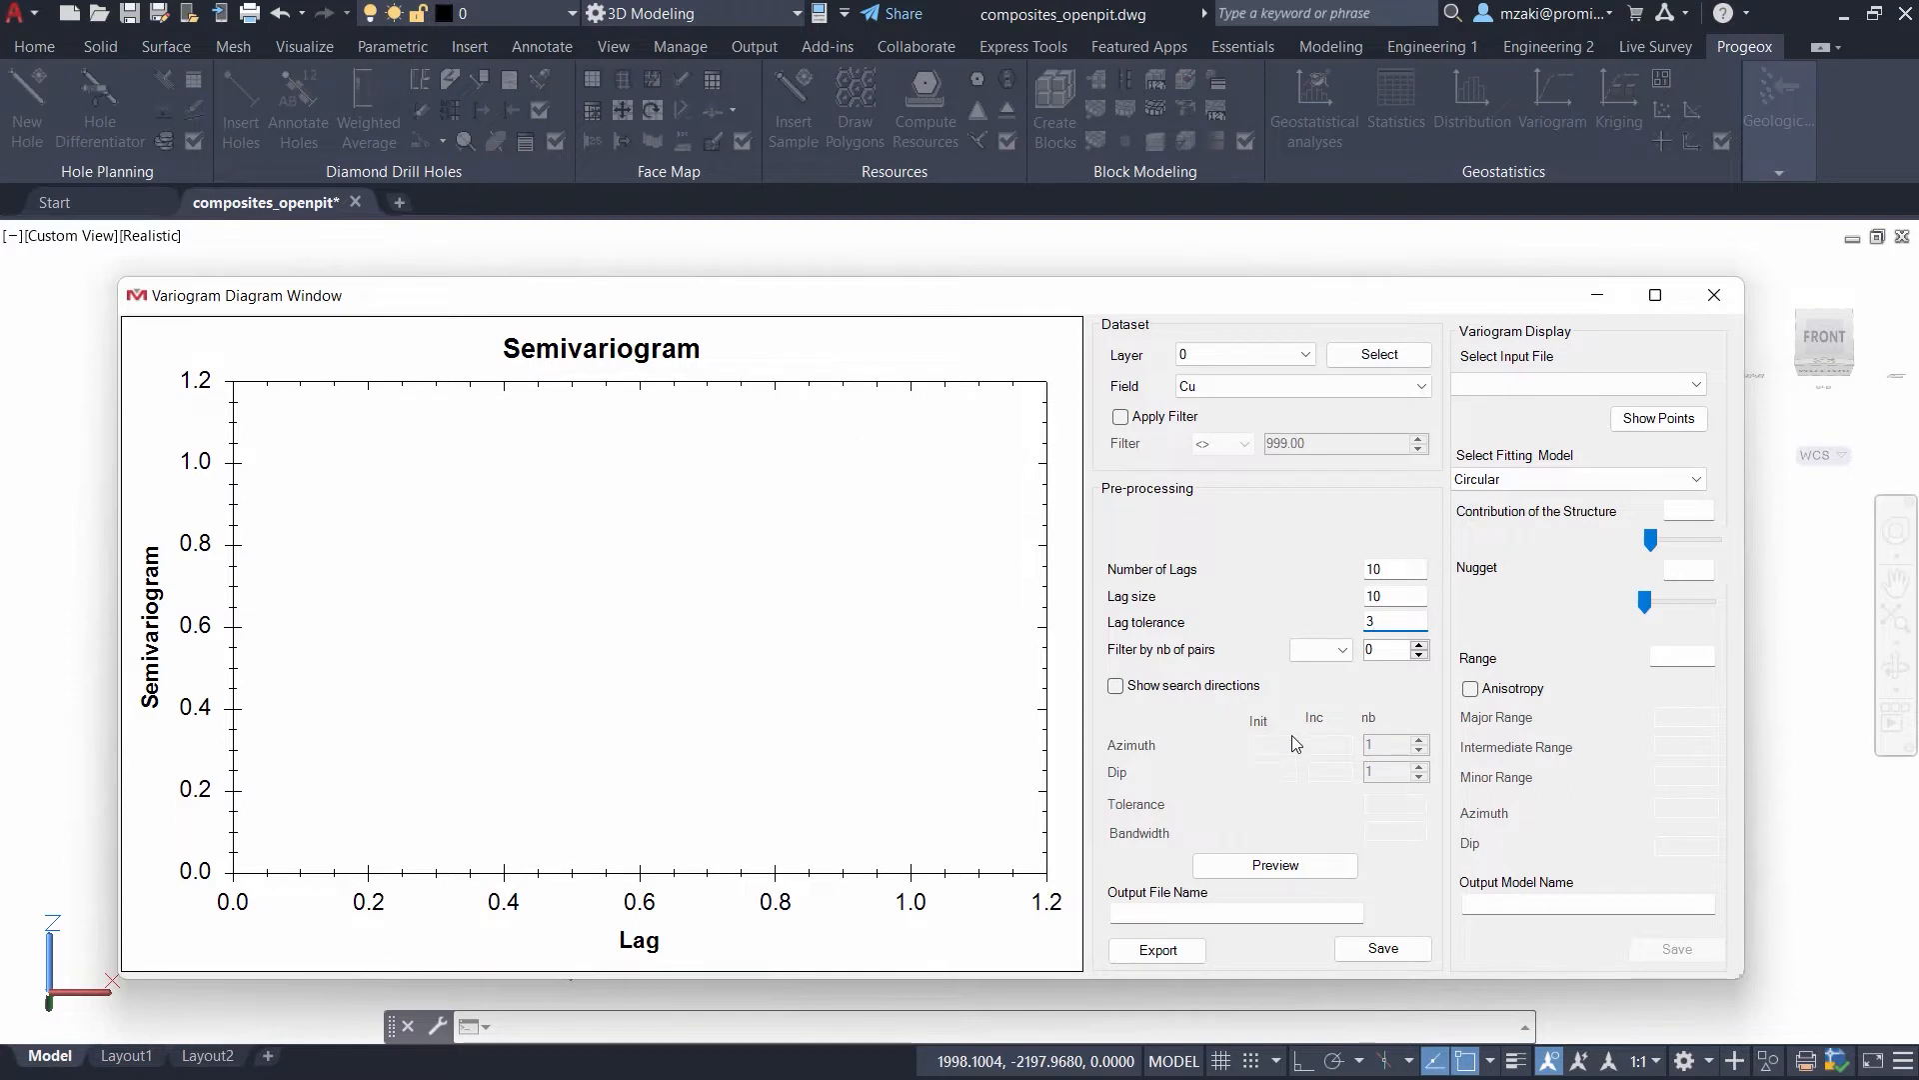
click(1289, 865)
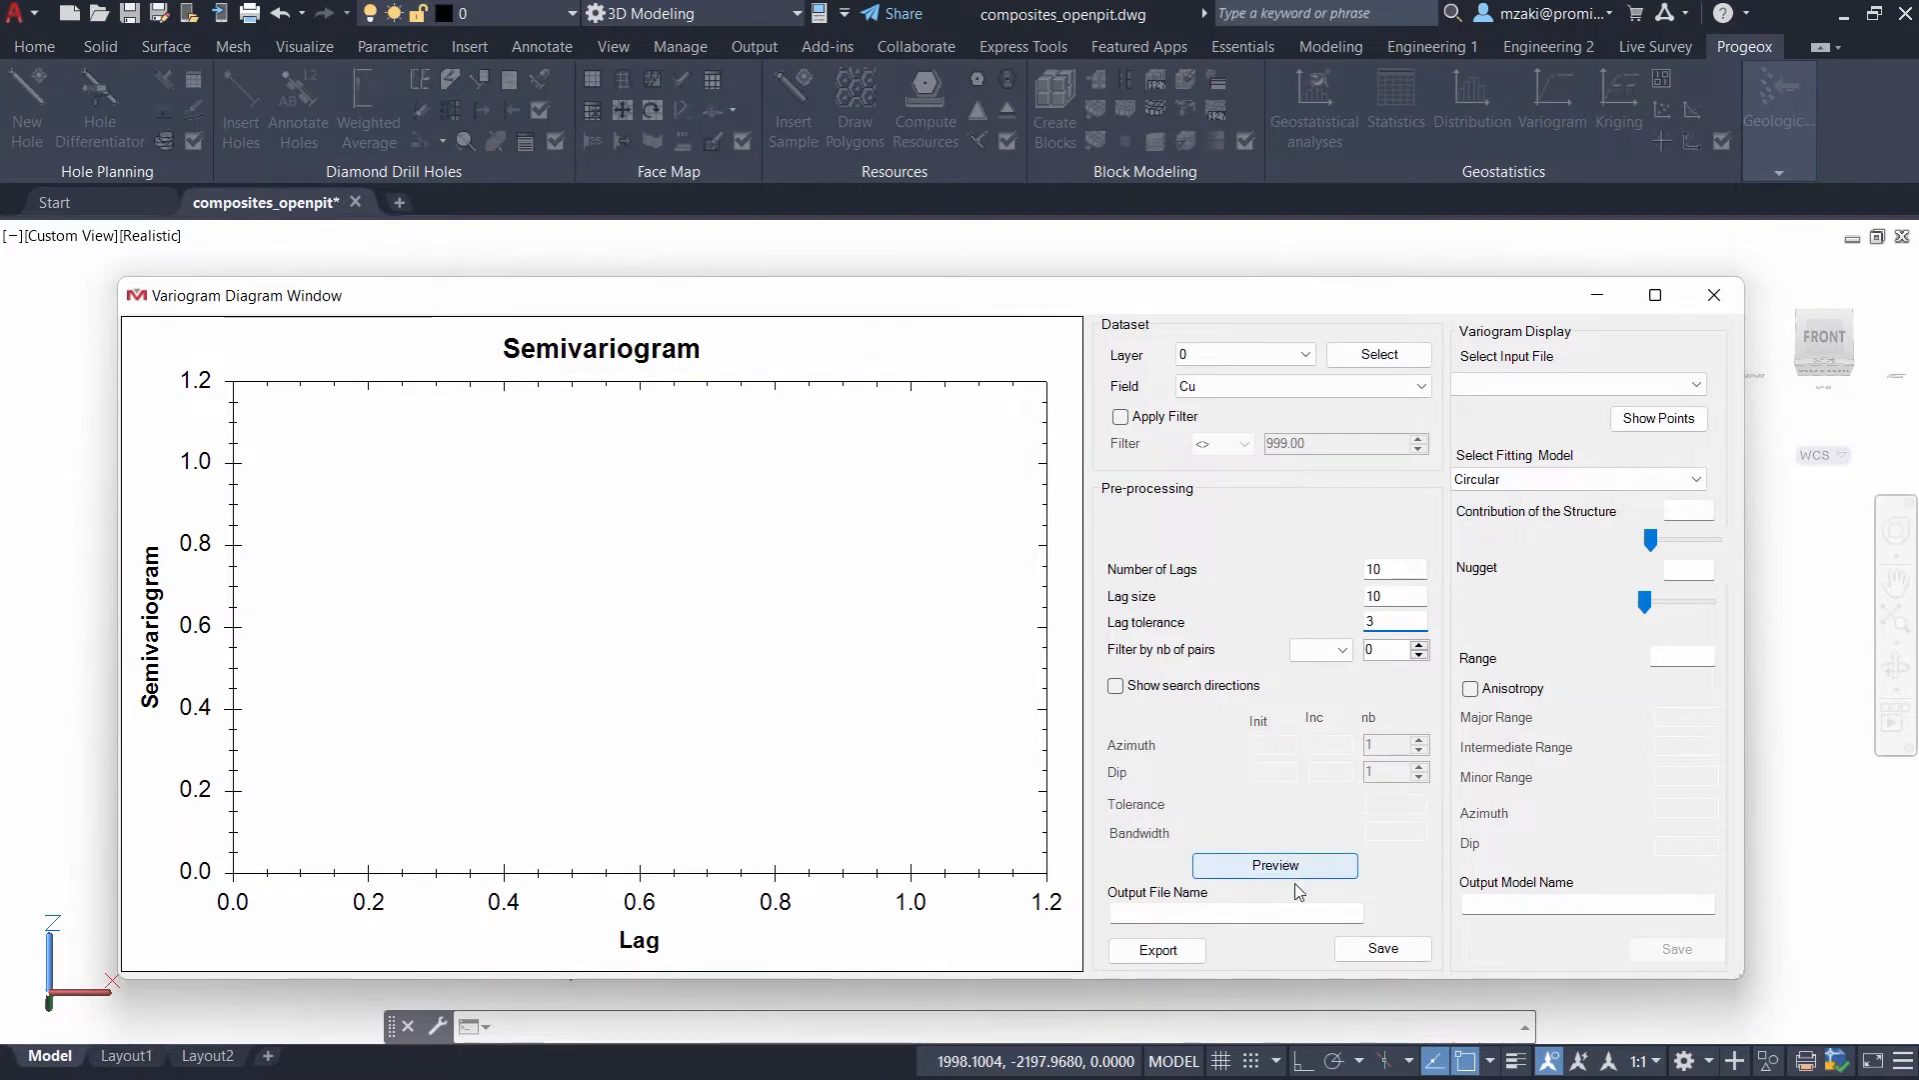
click(1309, 868)
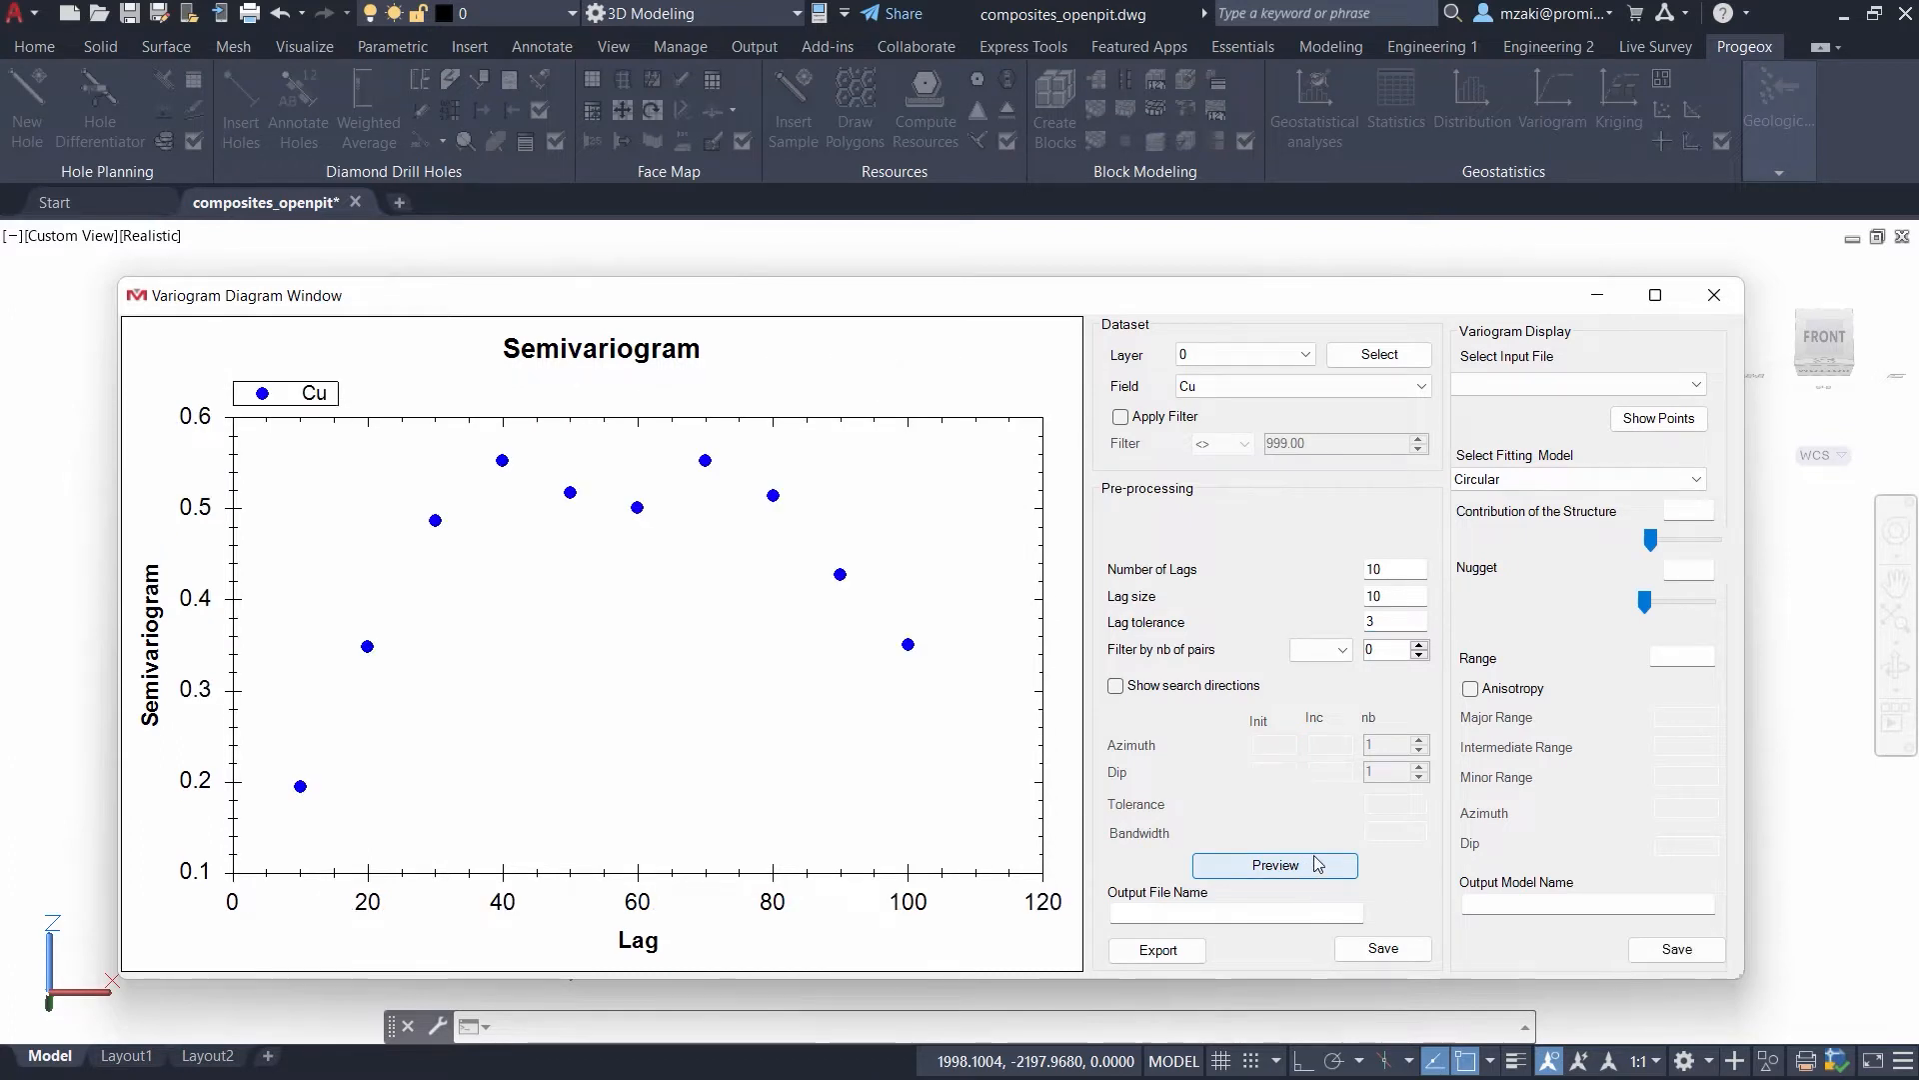
- Set the lag tolerance to 2 and preview the semivariogram again
scroll(559, 724, down, 3)
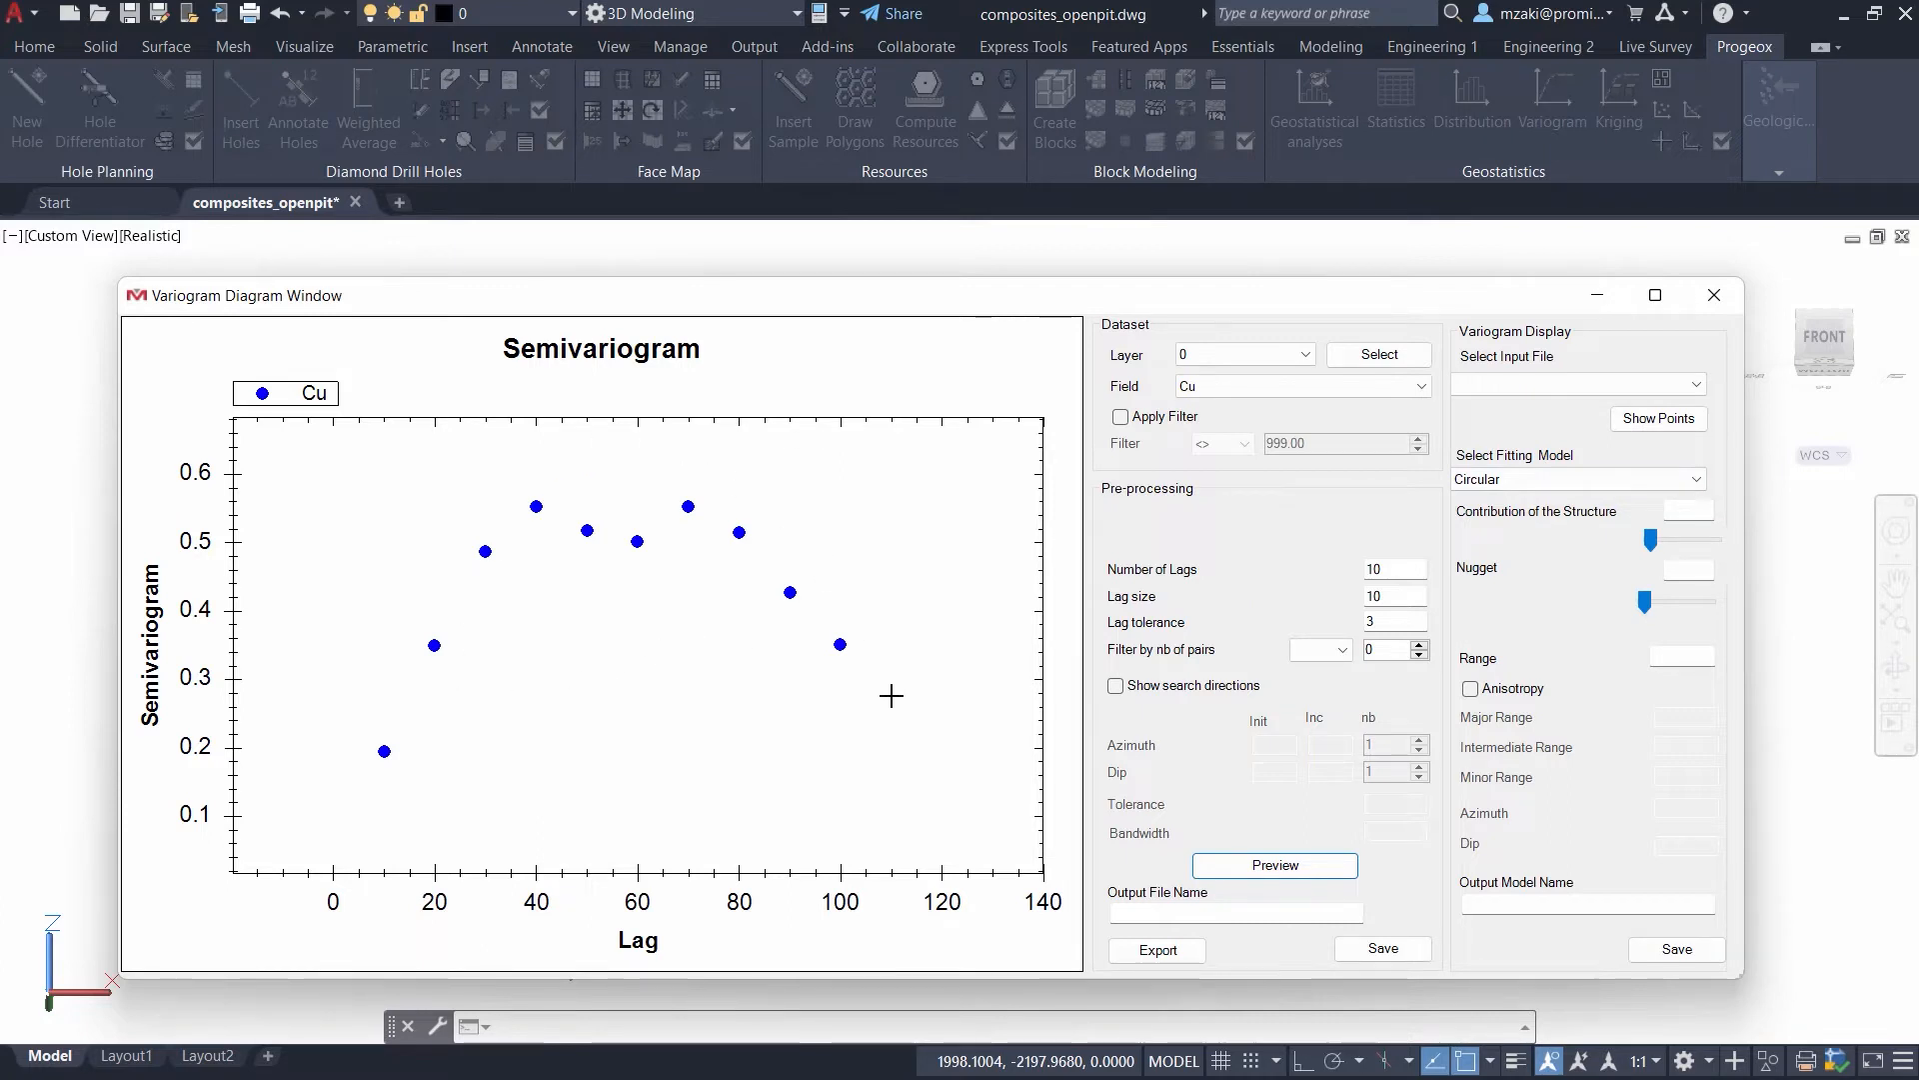
double_click(1380, 623)
click(1305, 870)
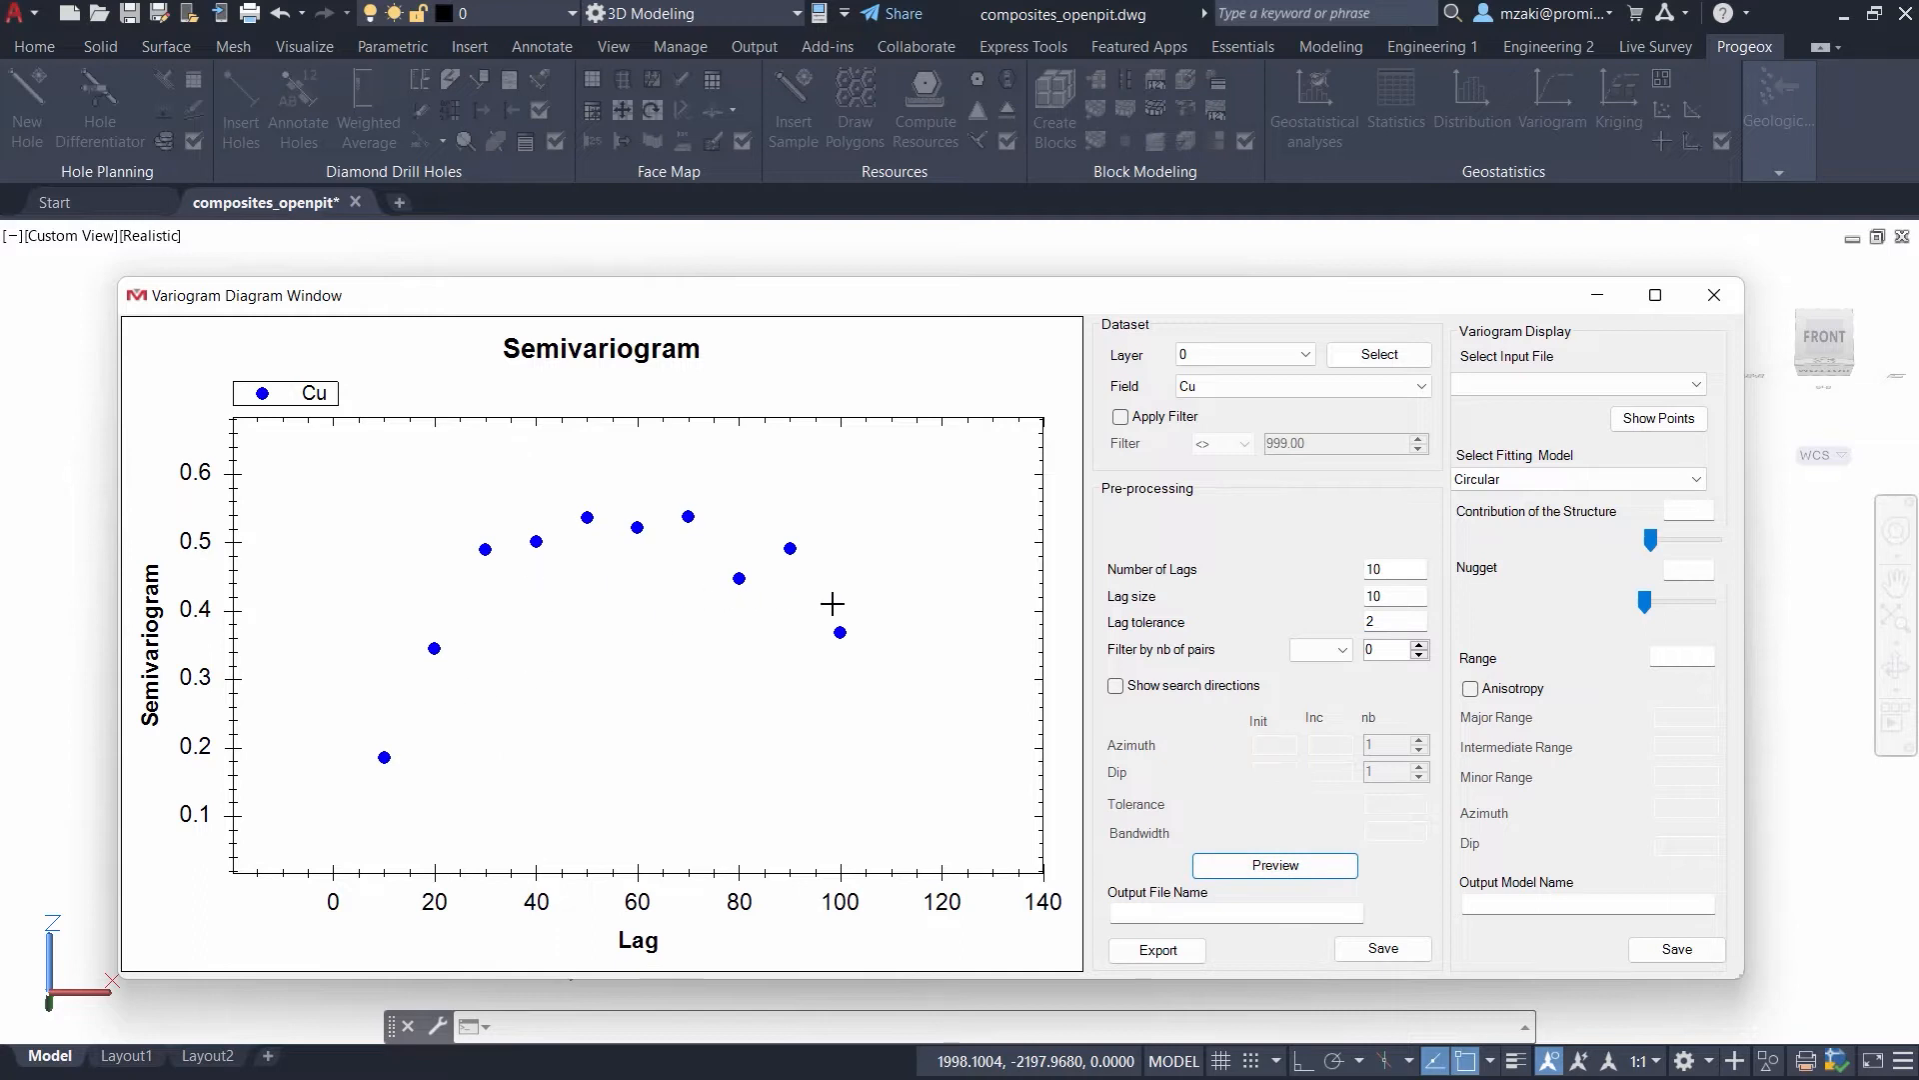
- Fit a circular model to the semivariogram points with nugget 0.1, structure contribution 0.4 and range 20
middle_drag(600, 743, 536, 745)
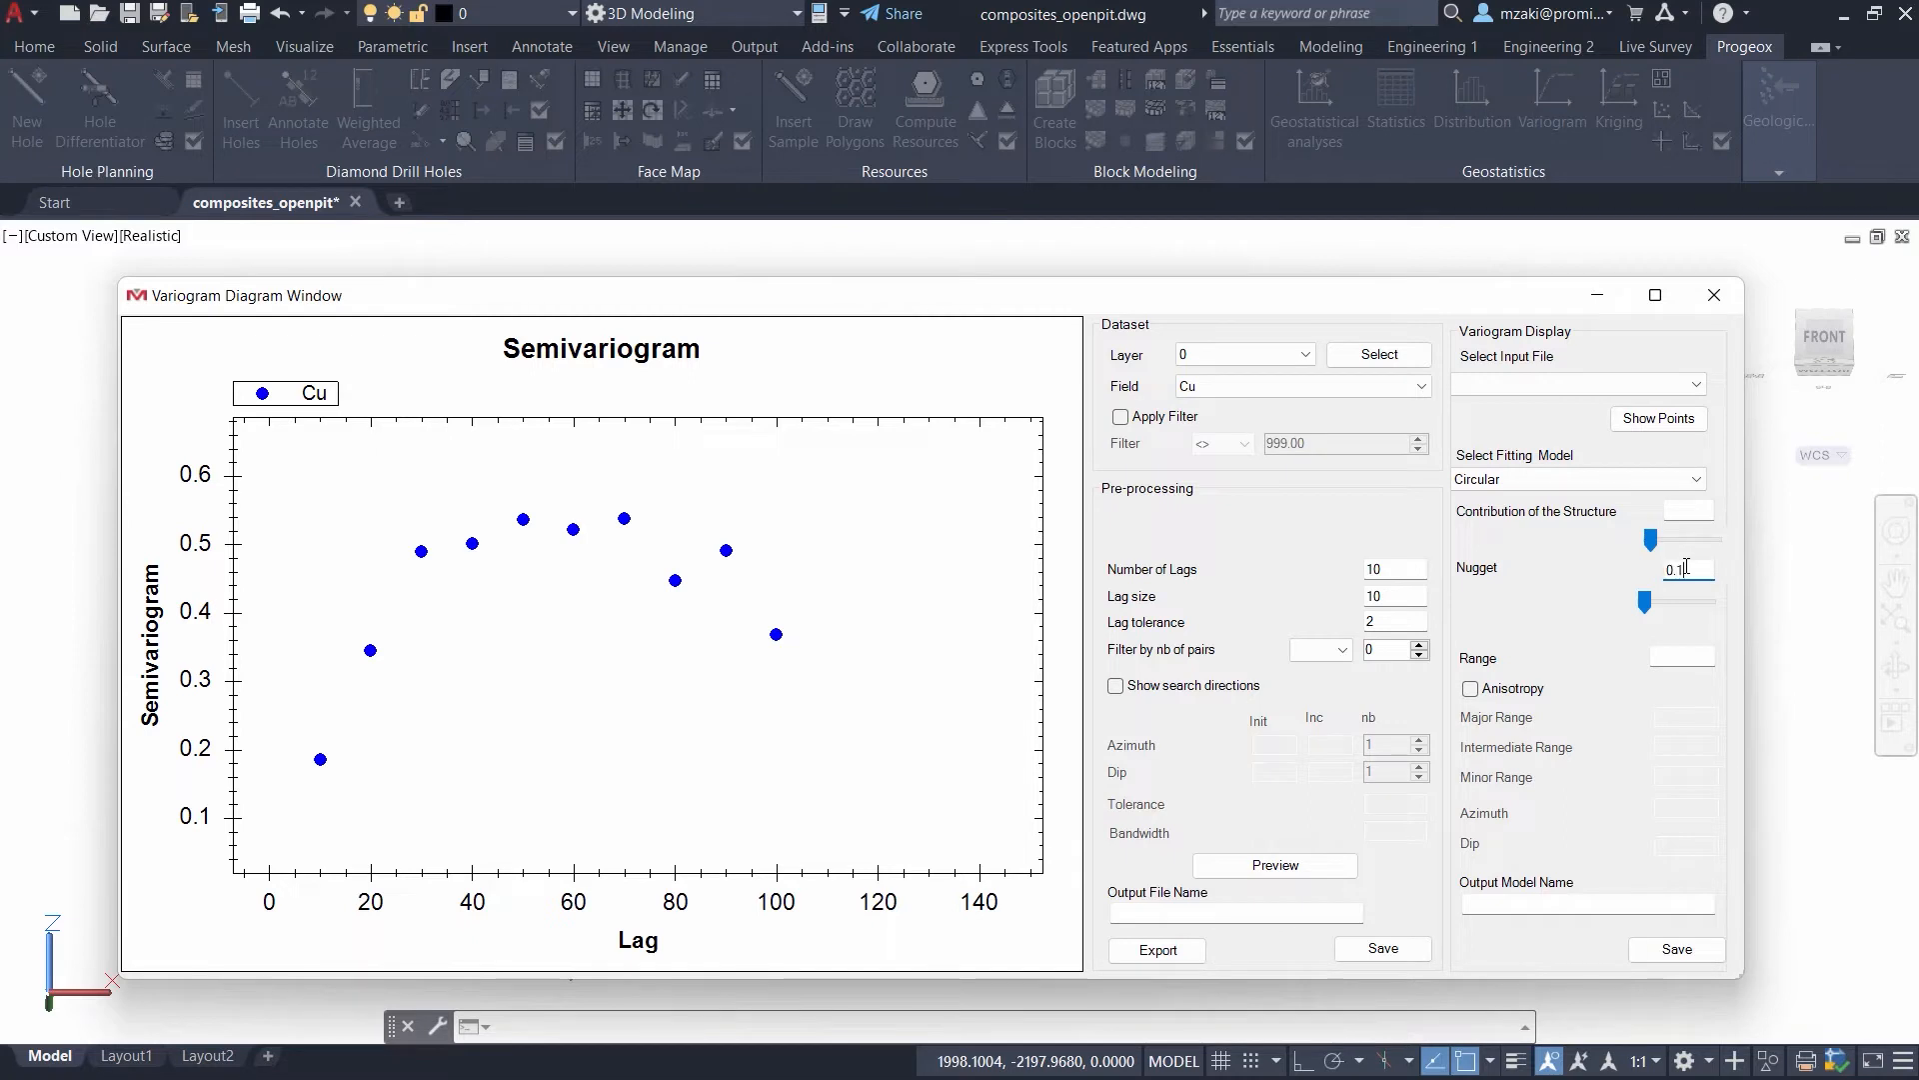
click(1692, 513)
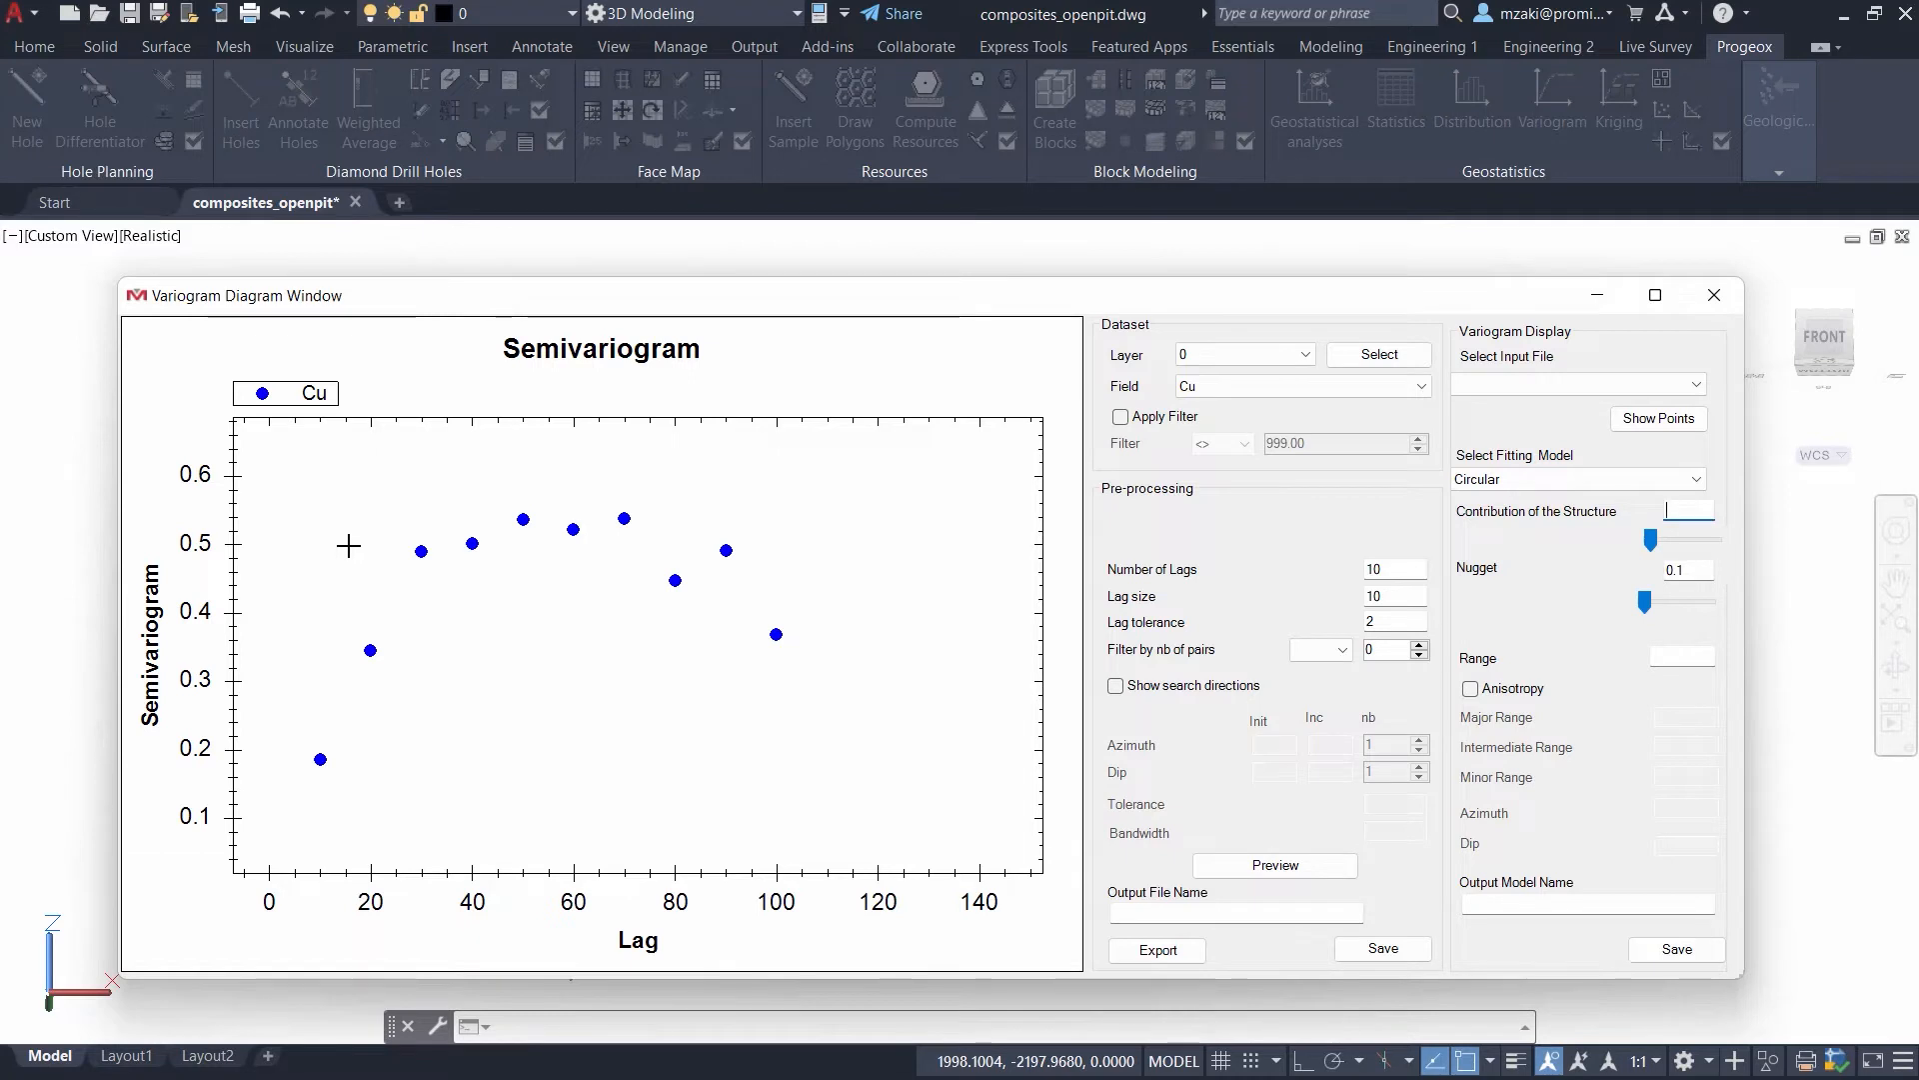
text(0.4)
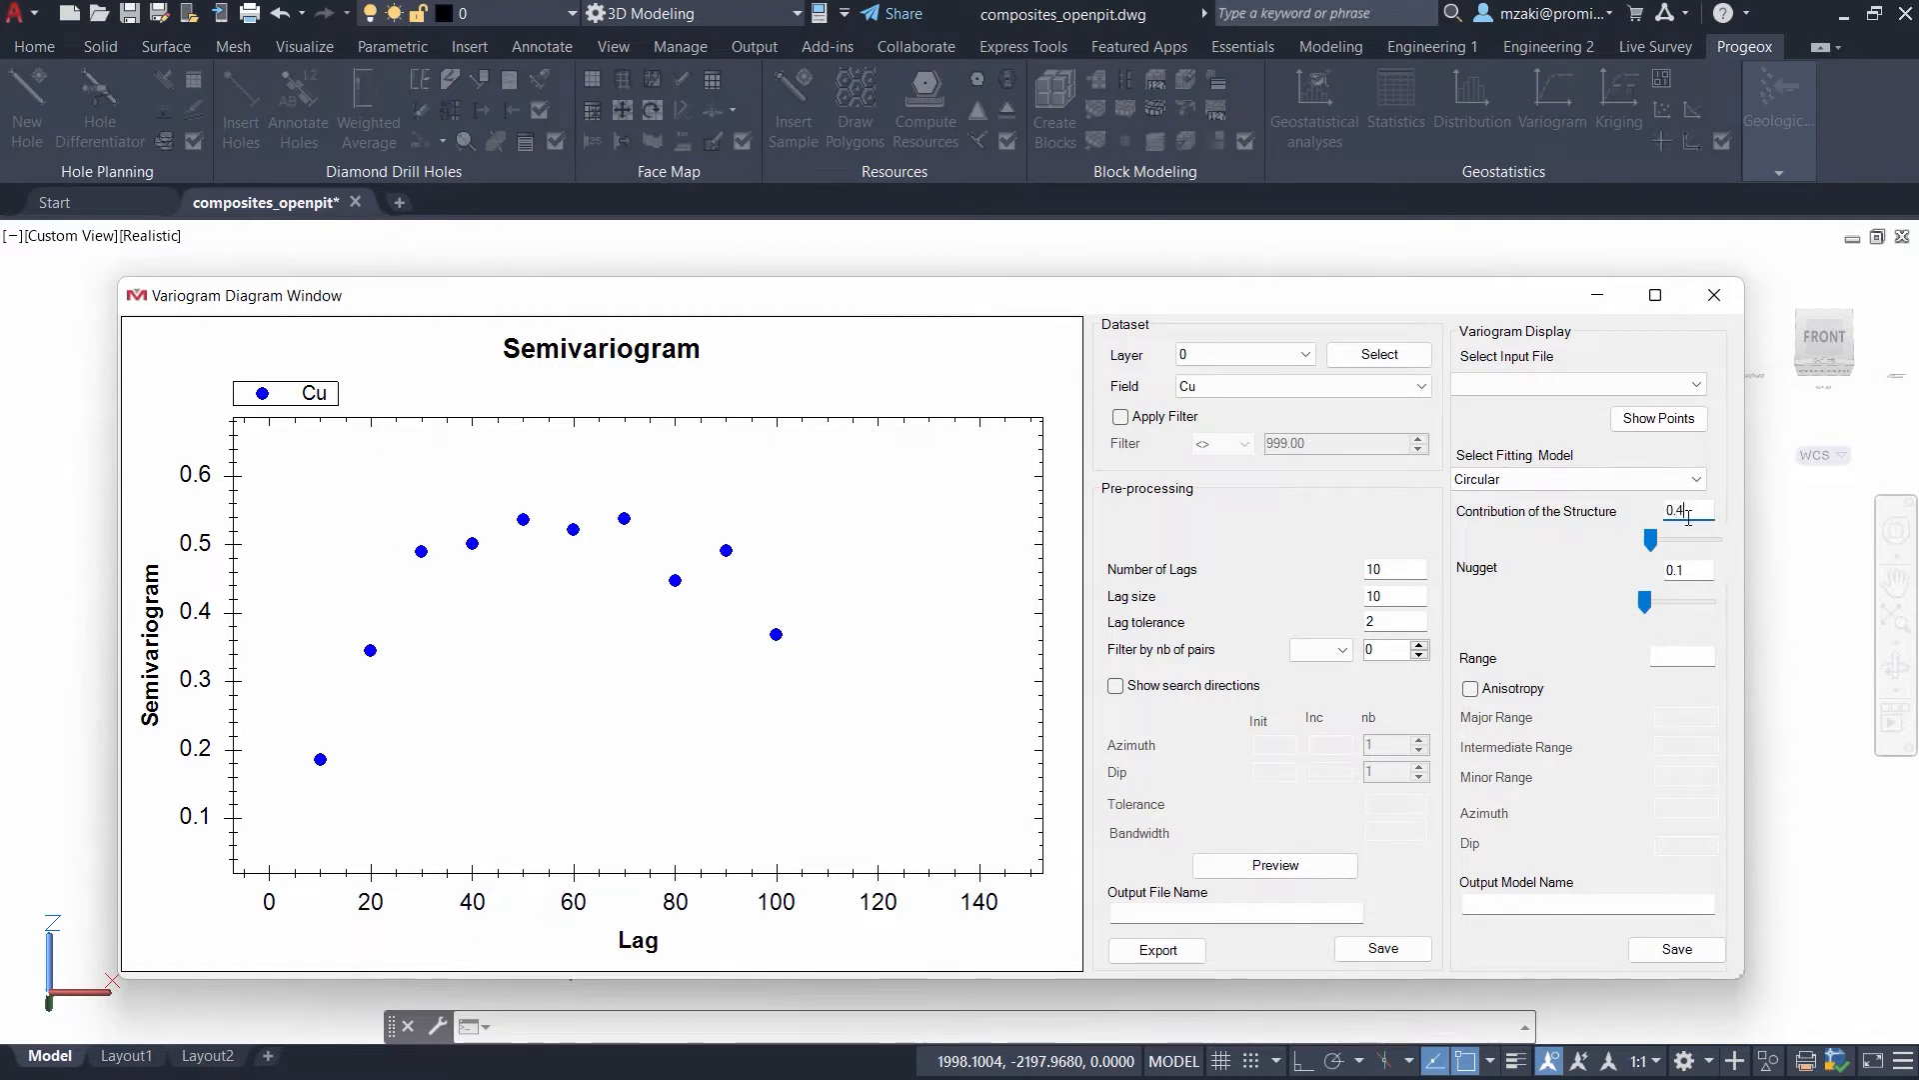
click(1702, 655)
text(20)
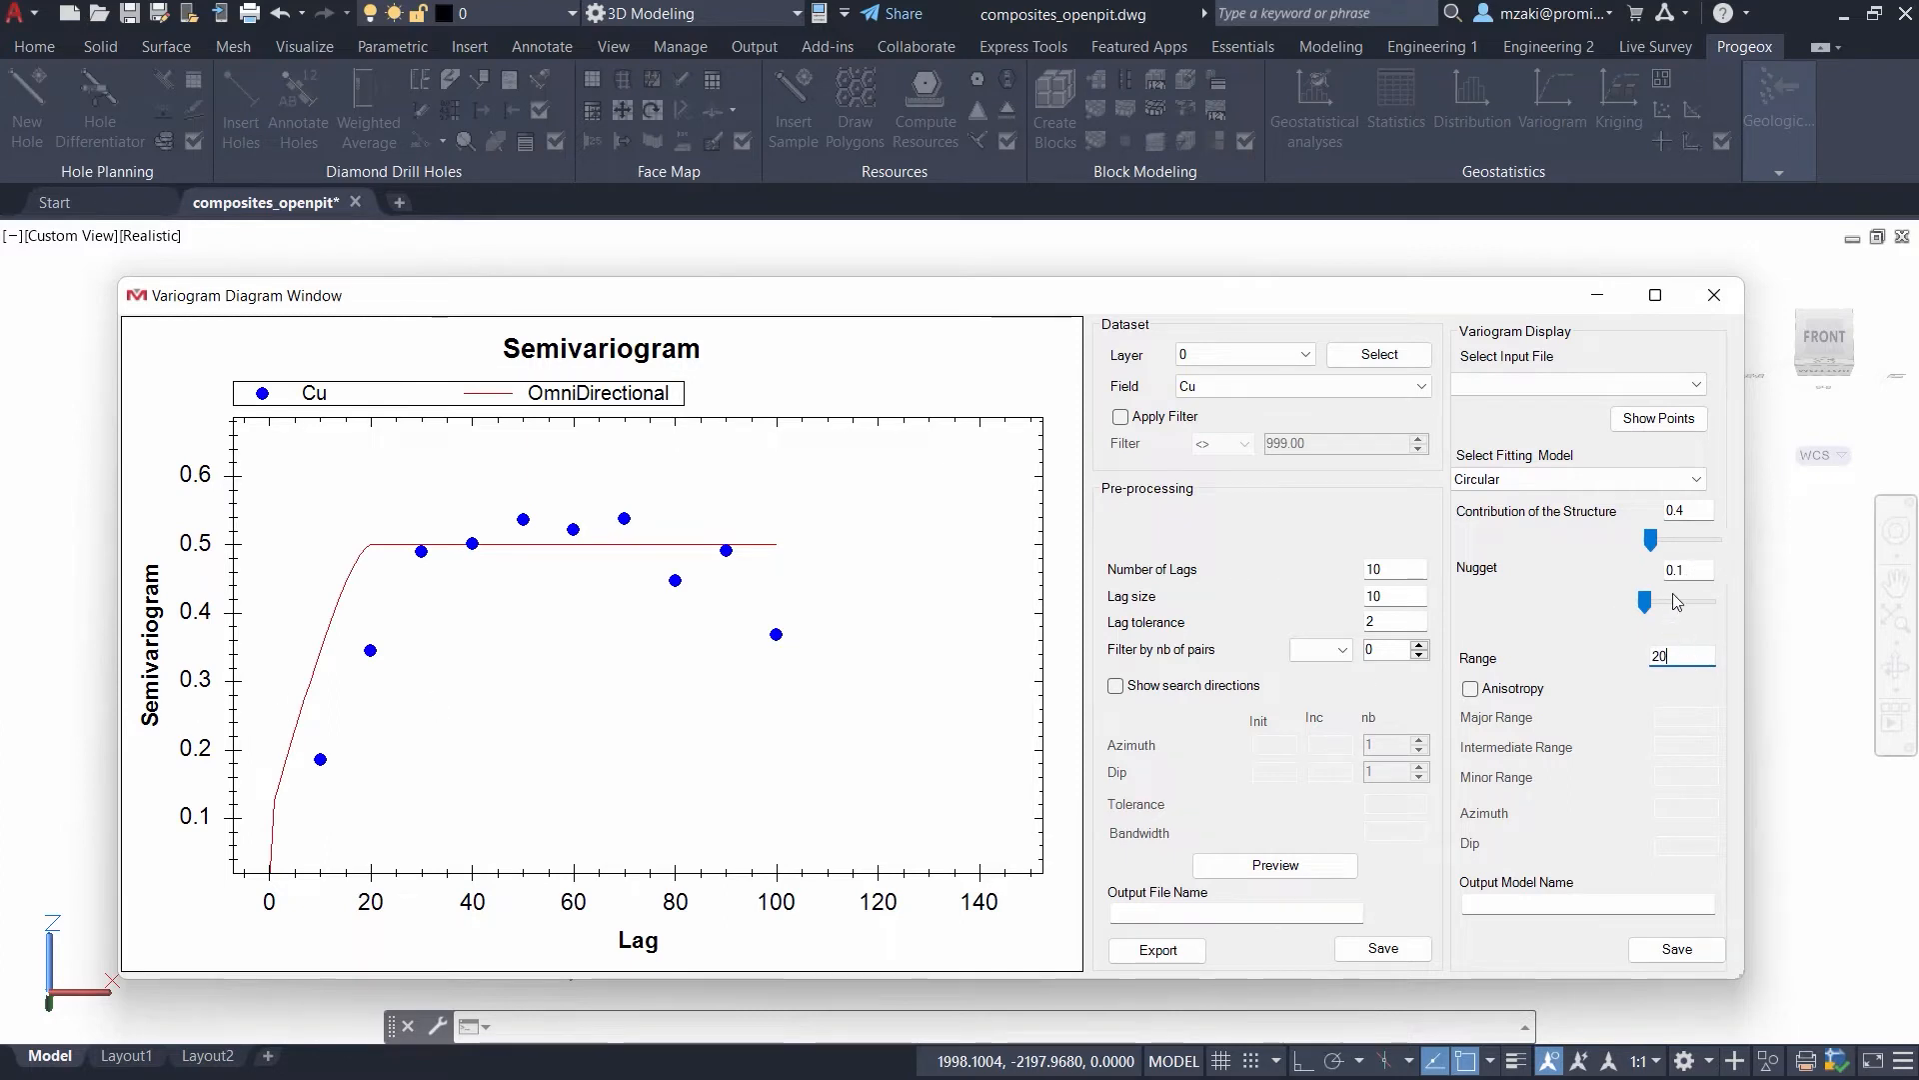
click(799, 721)
middle_drag(871, 722, 834, 719)
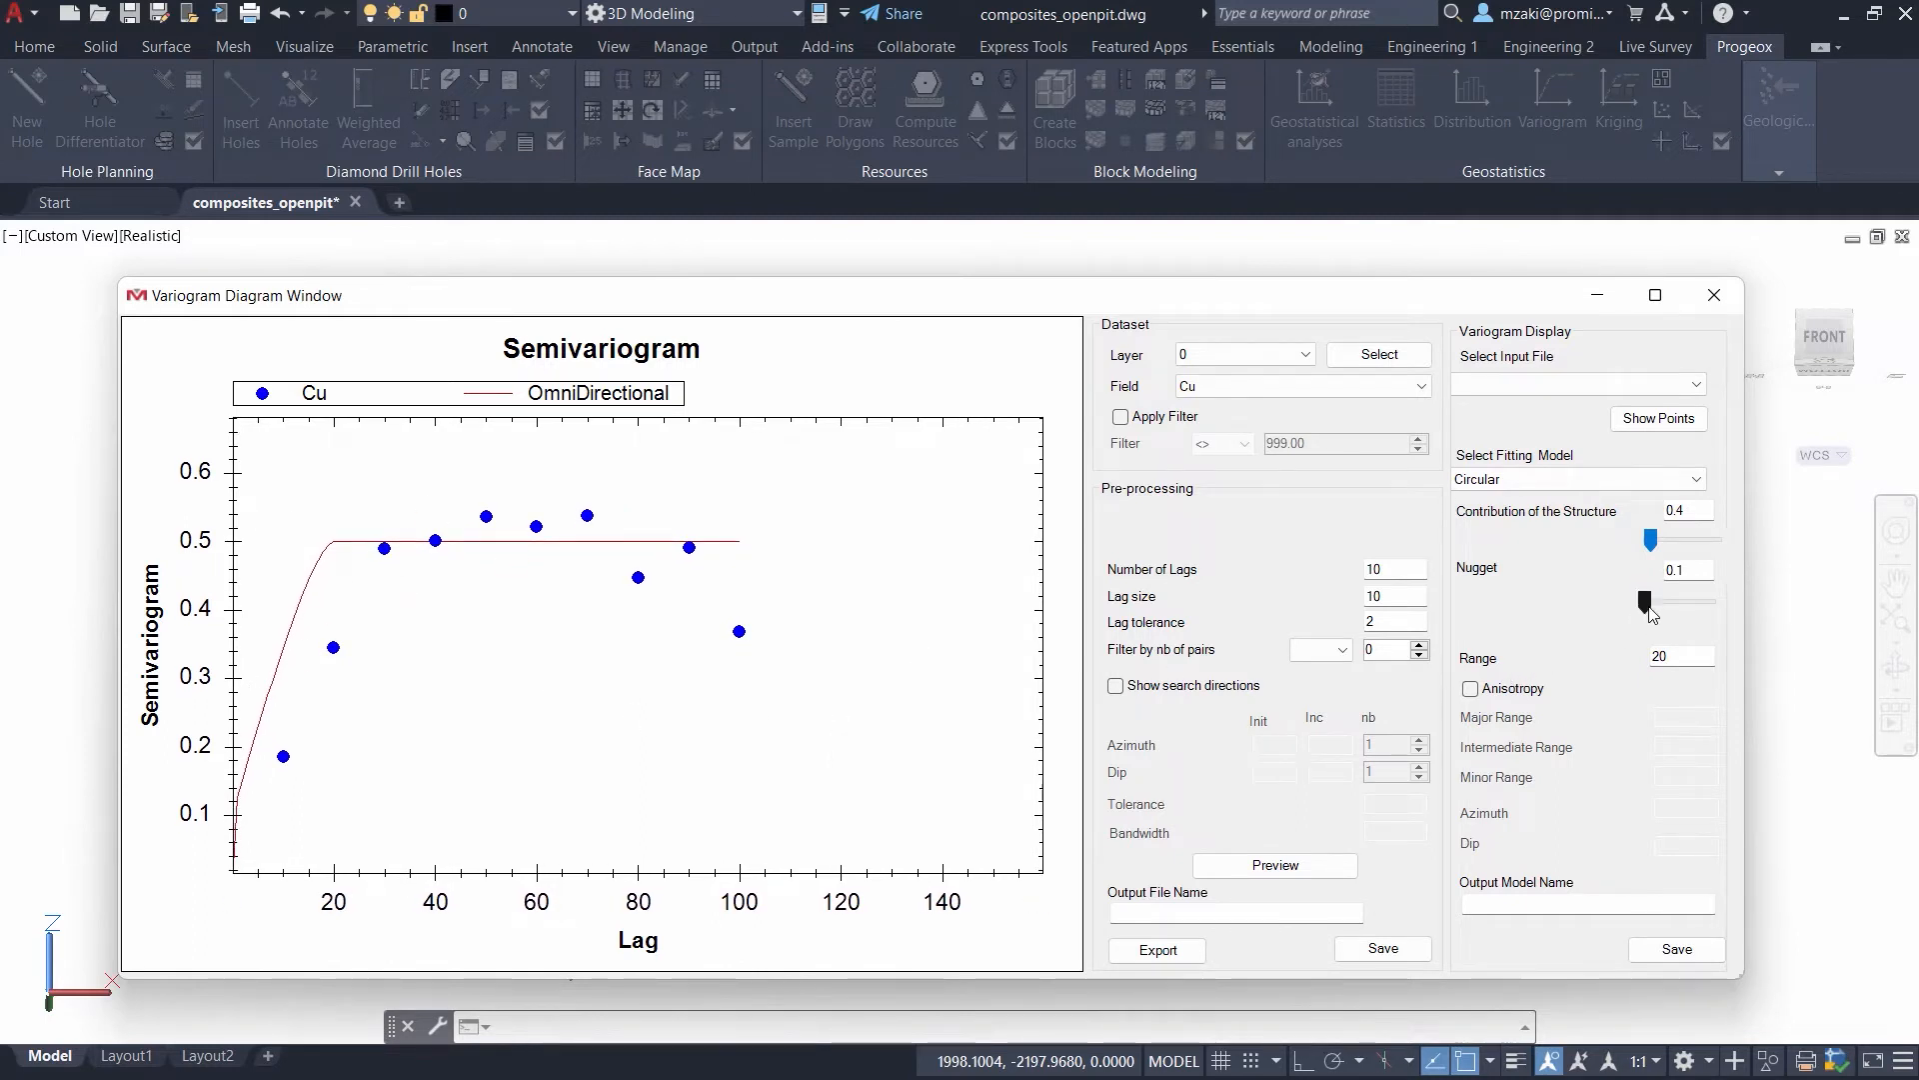
- Set the fitting model's nugget to 0.05
drag(1697, 569, 1650, 574)
text(20.05)
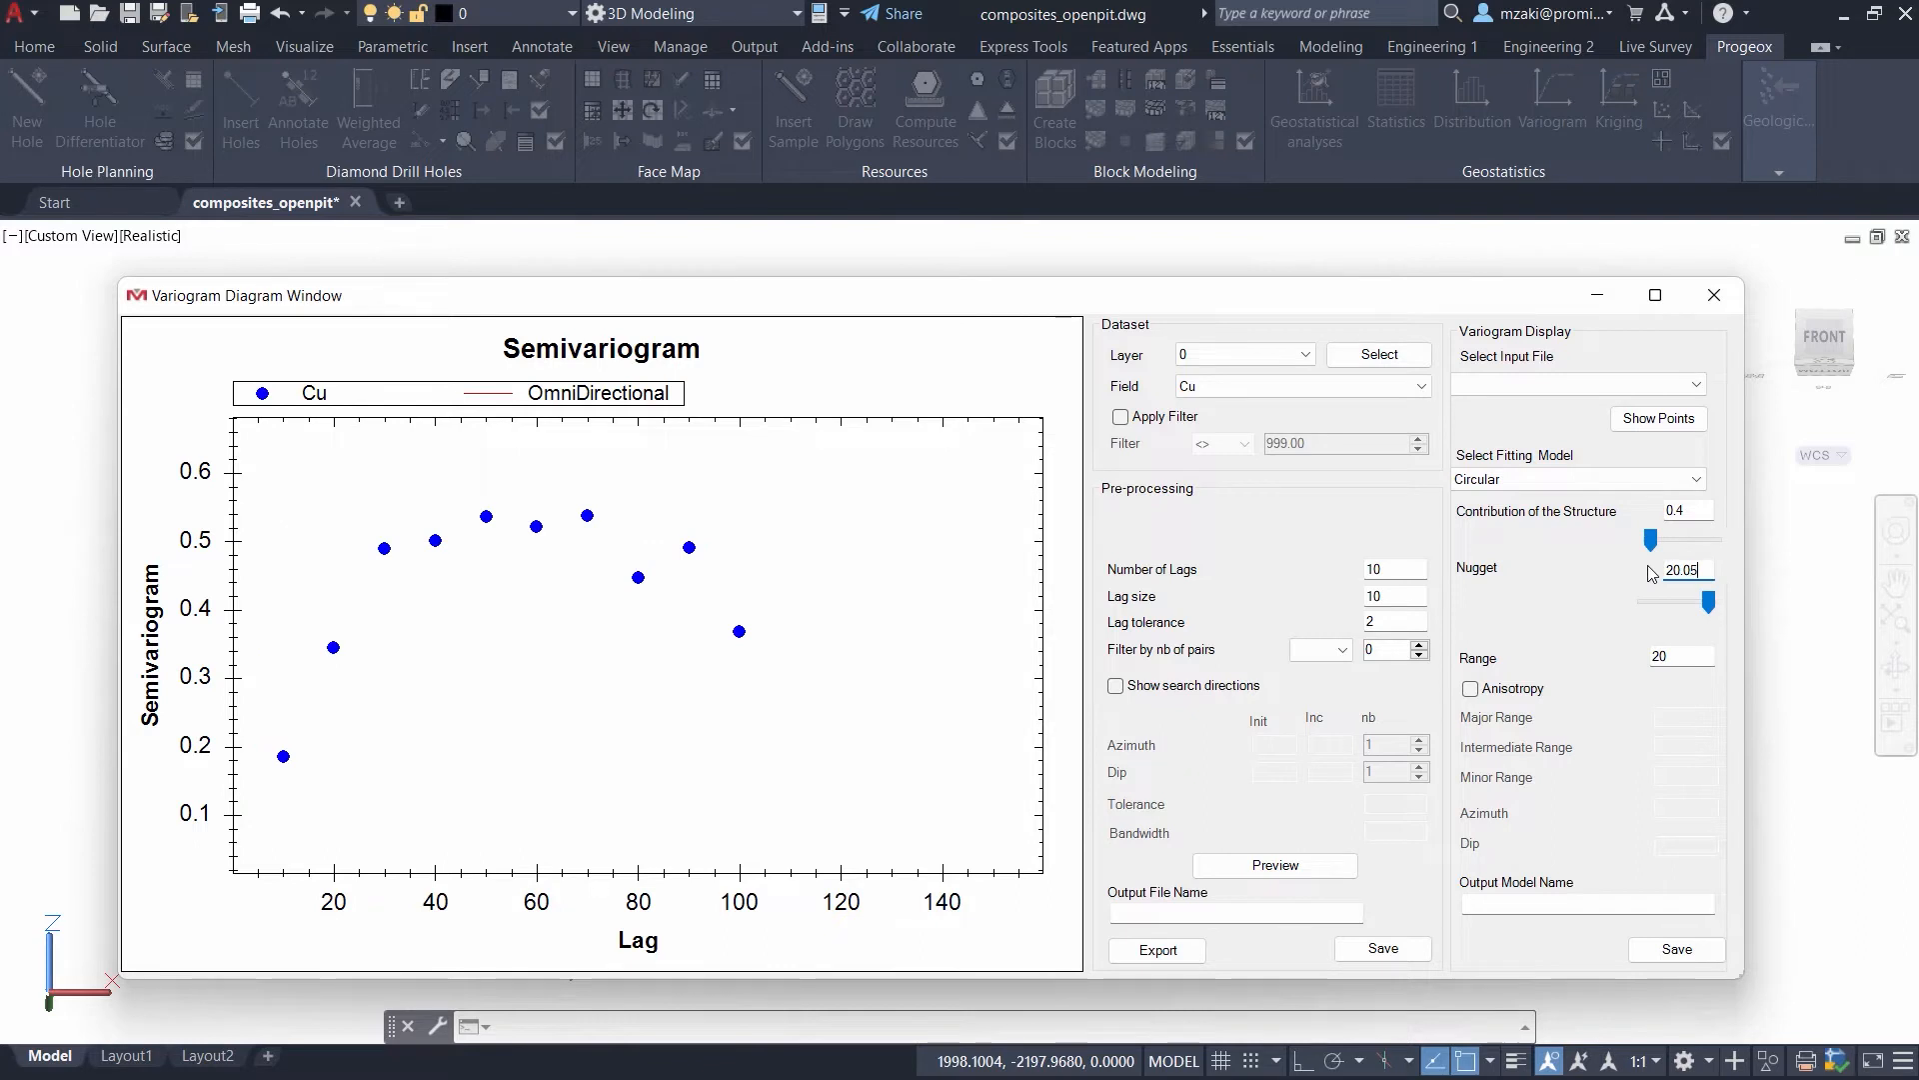
key(BackSpace)
key(BackSpace)
key(BackSpace)
key(BackSpace)
text(0.05)
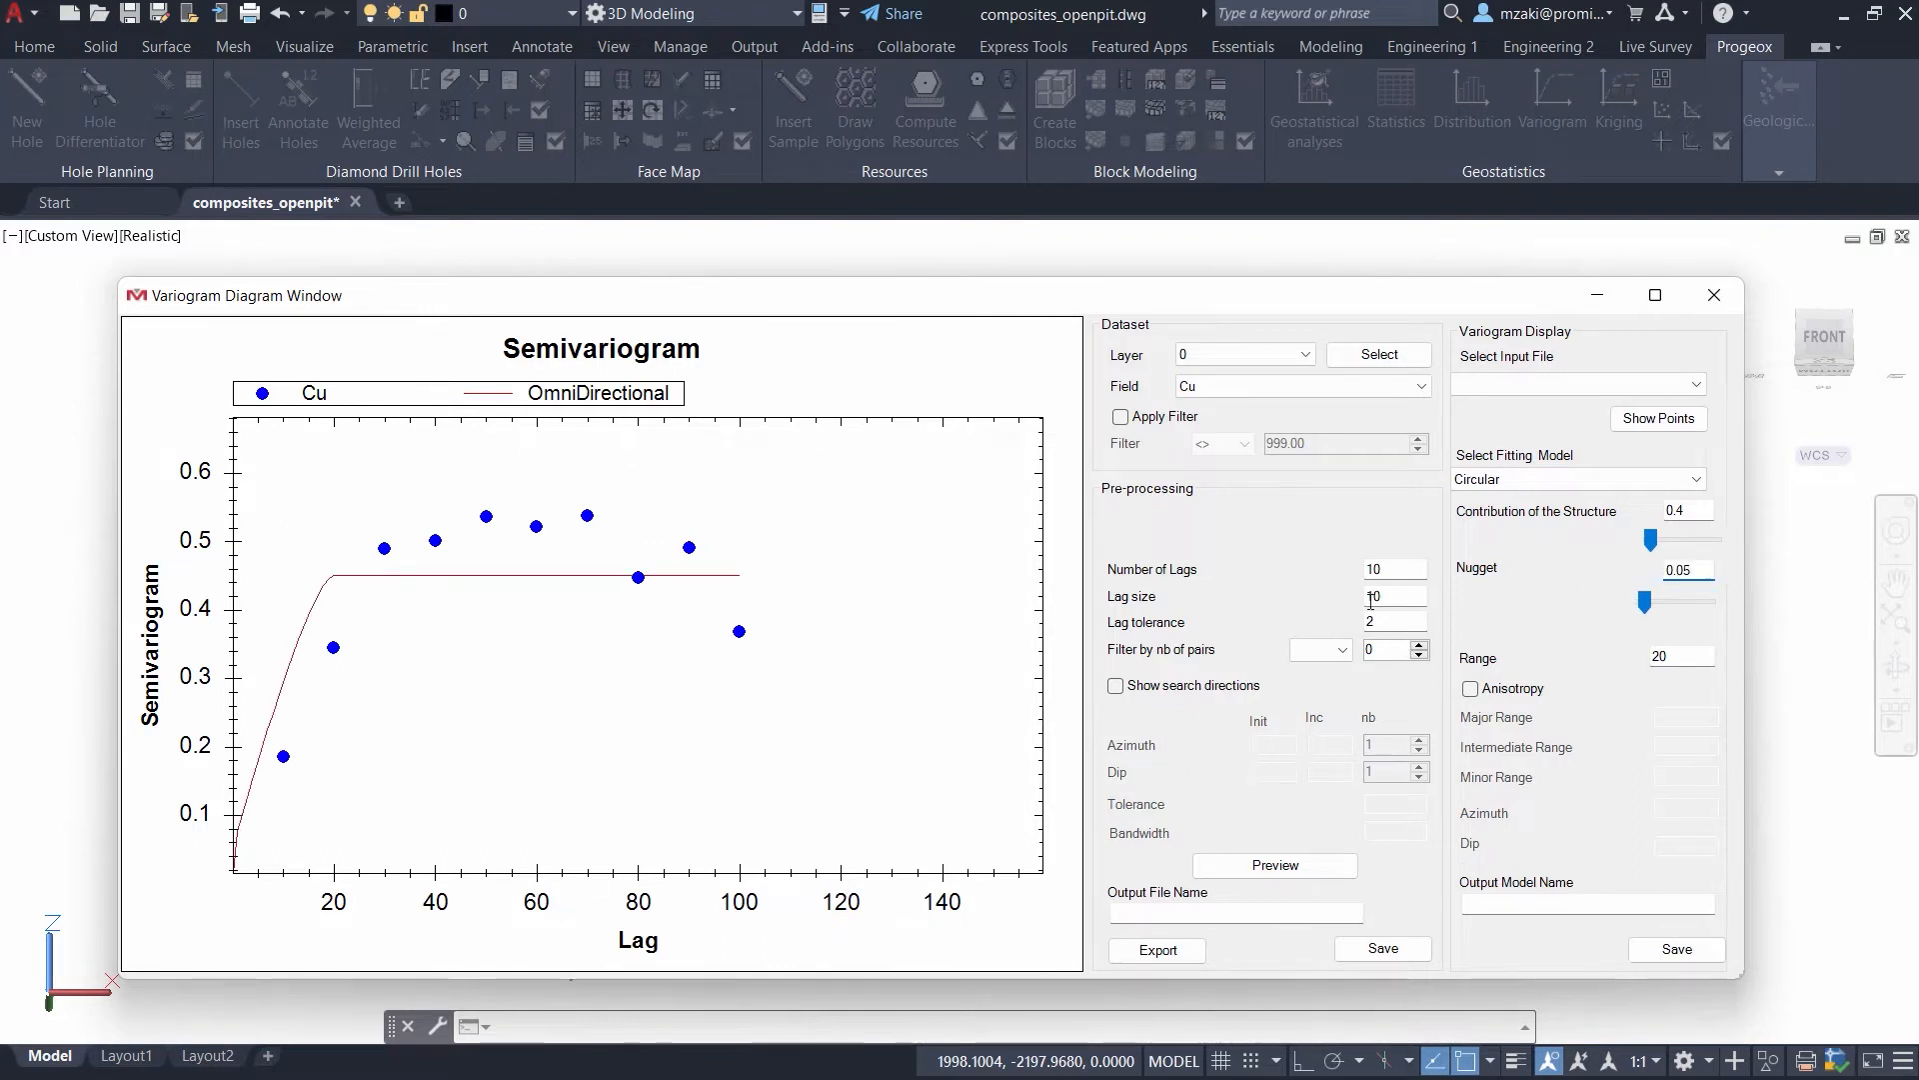
- Set the fitting model's structure contribution to 0.5 and its range to 30
drag(1699, 510, 1626, 520)
text(0.5)
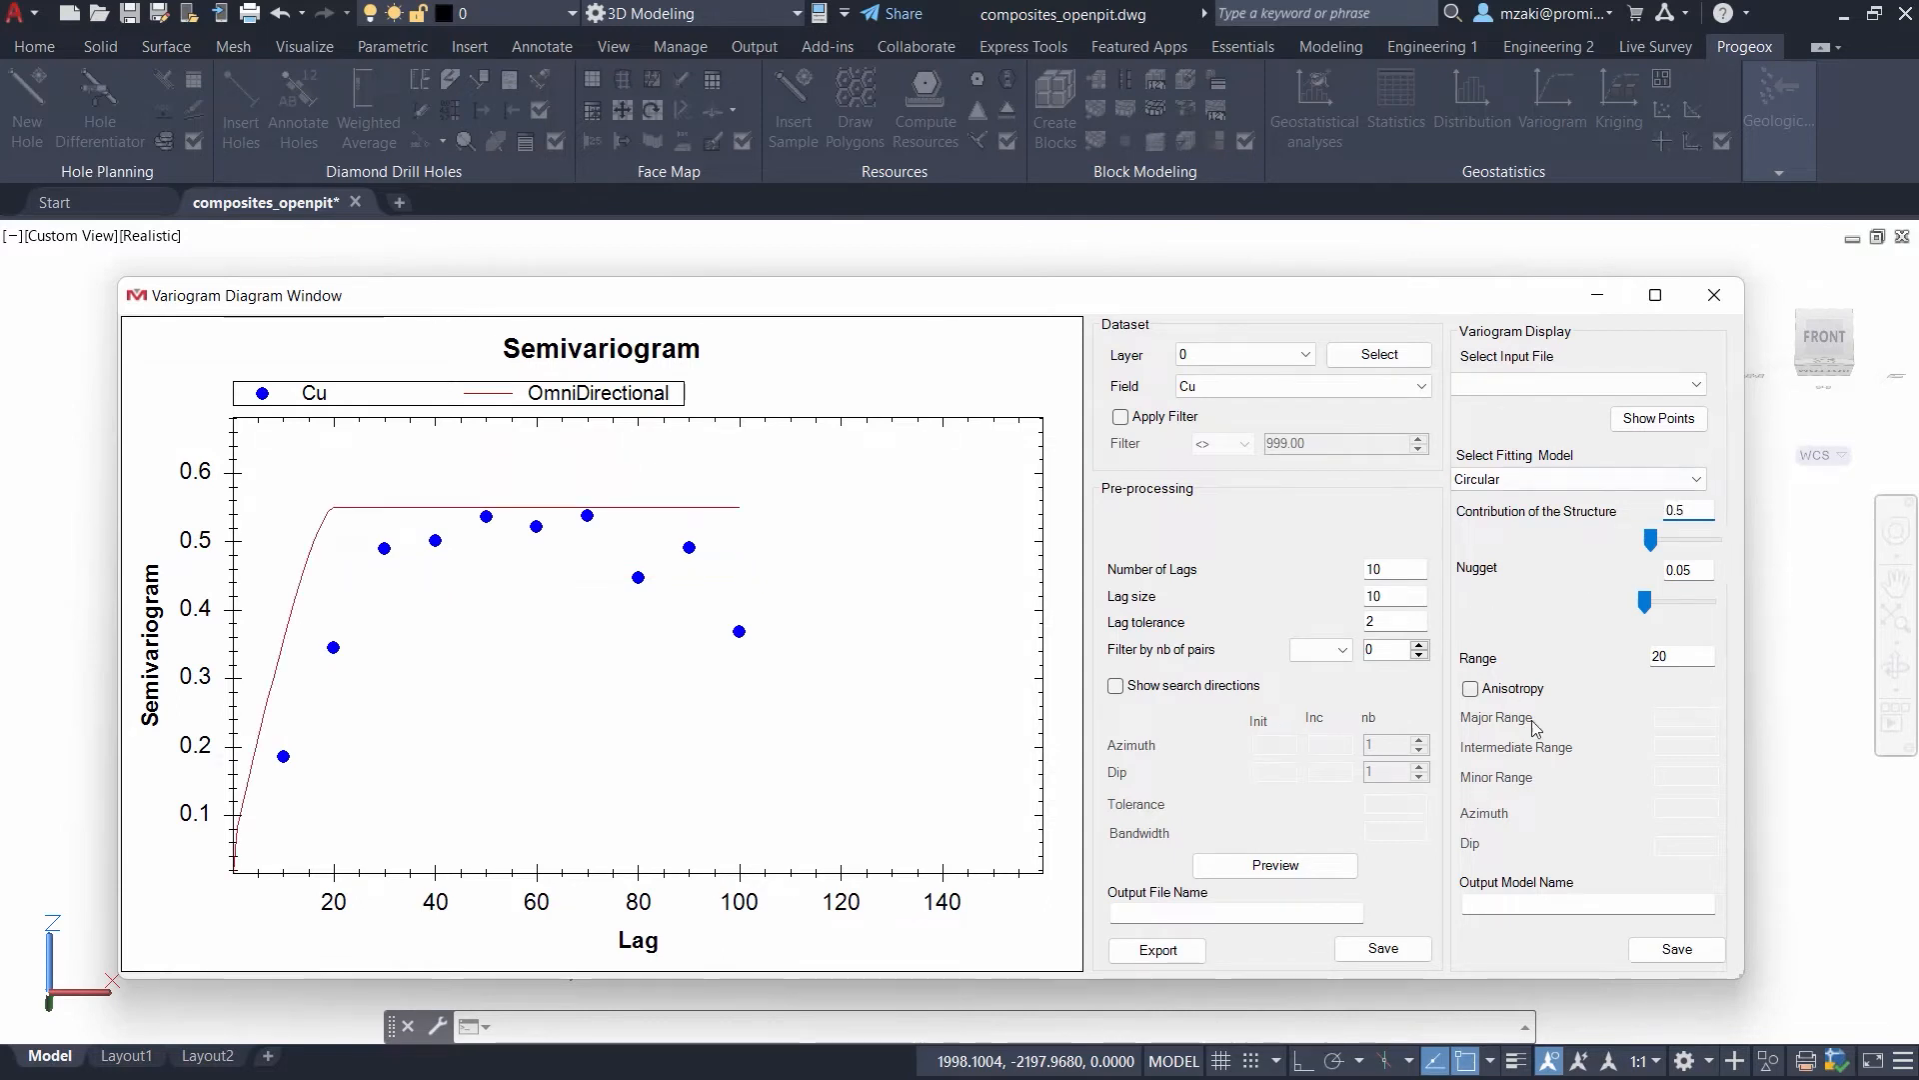
drag(1667, 657, 1628, 657)
text(30)
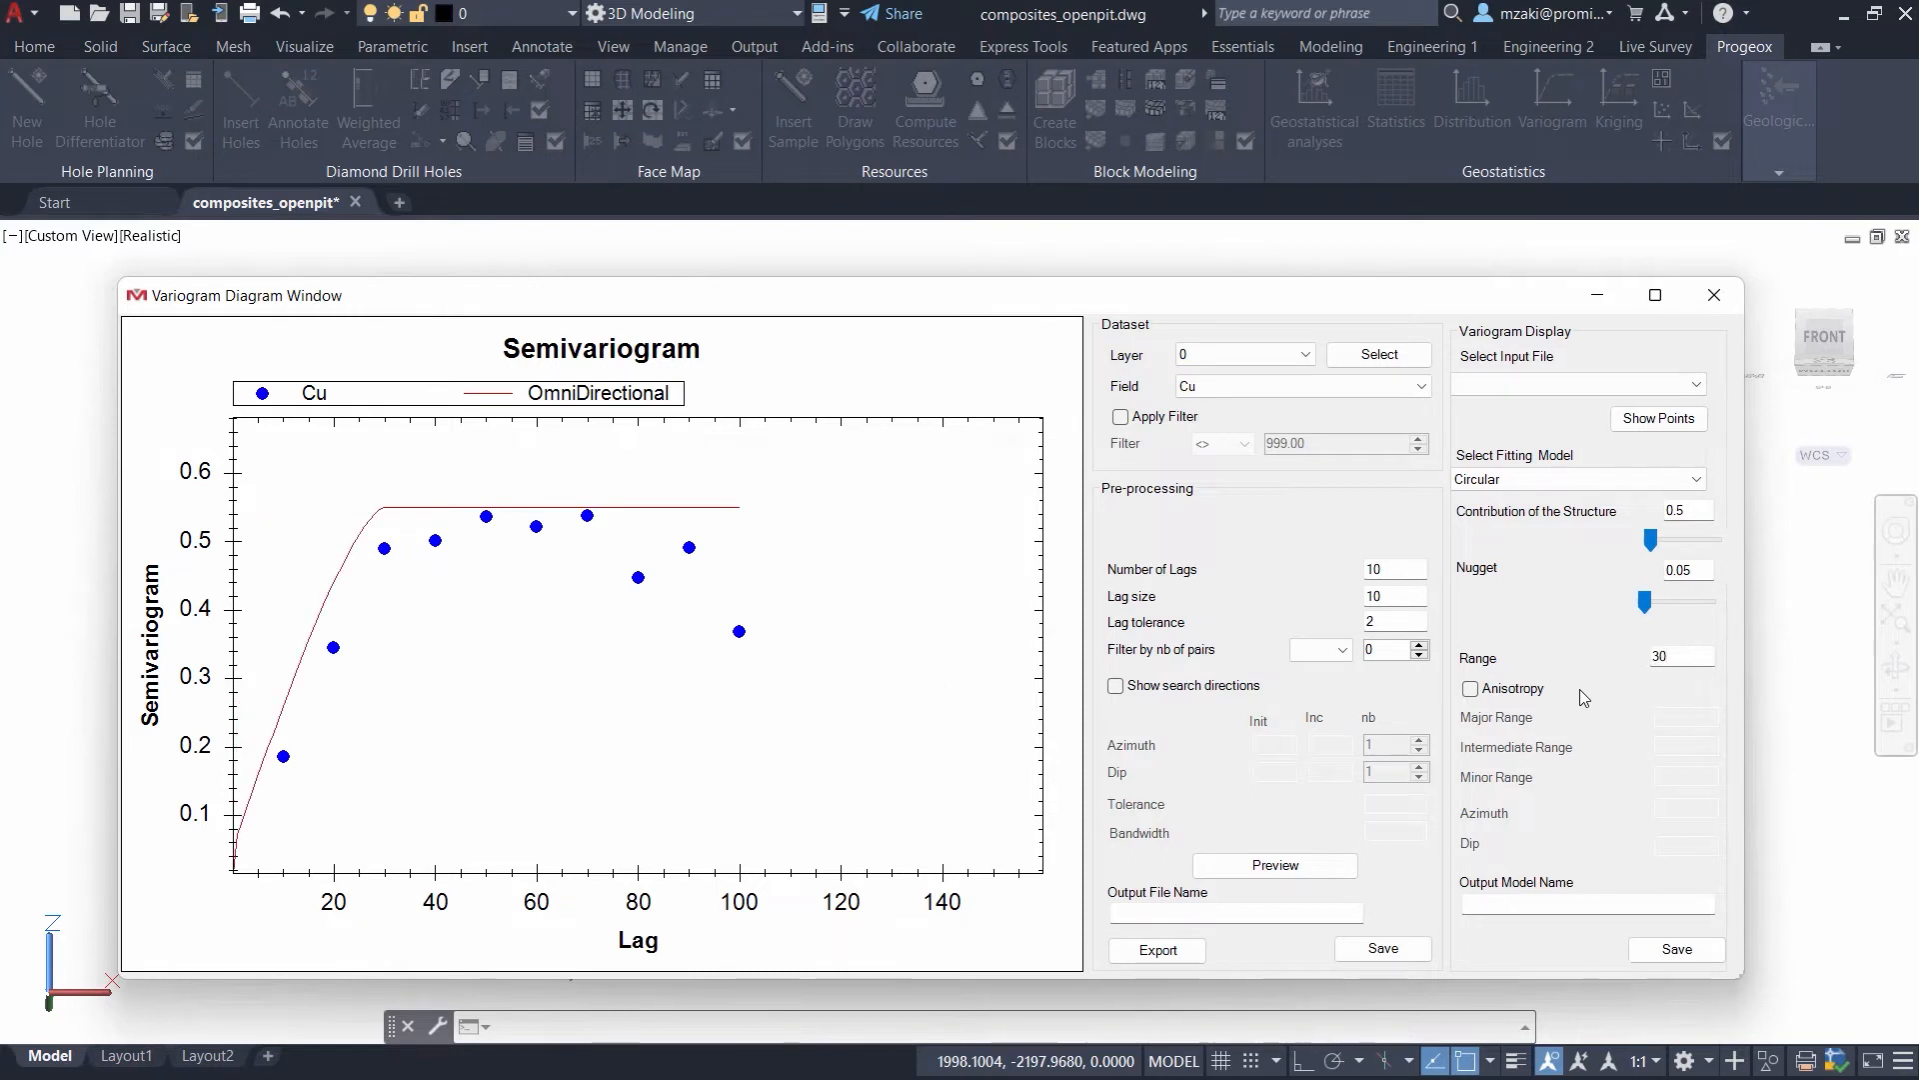
- Set the fitting model's structure contribution to 0.45
drag(1702, 511, 1639, 520)
text(0.4)
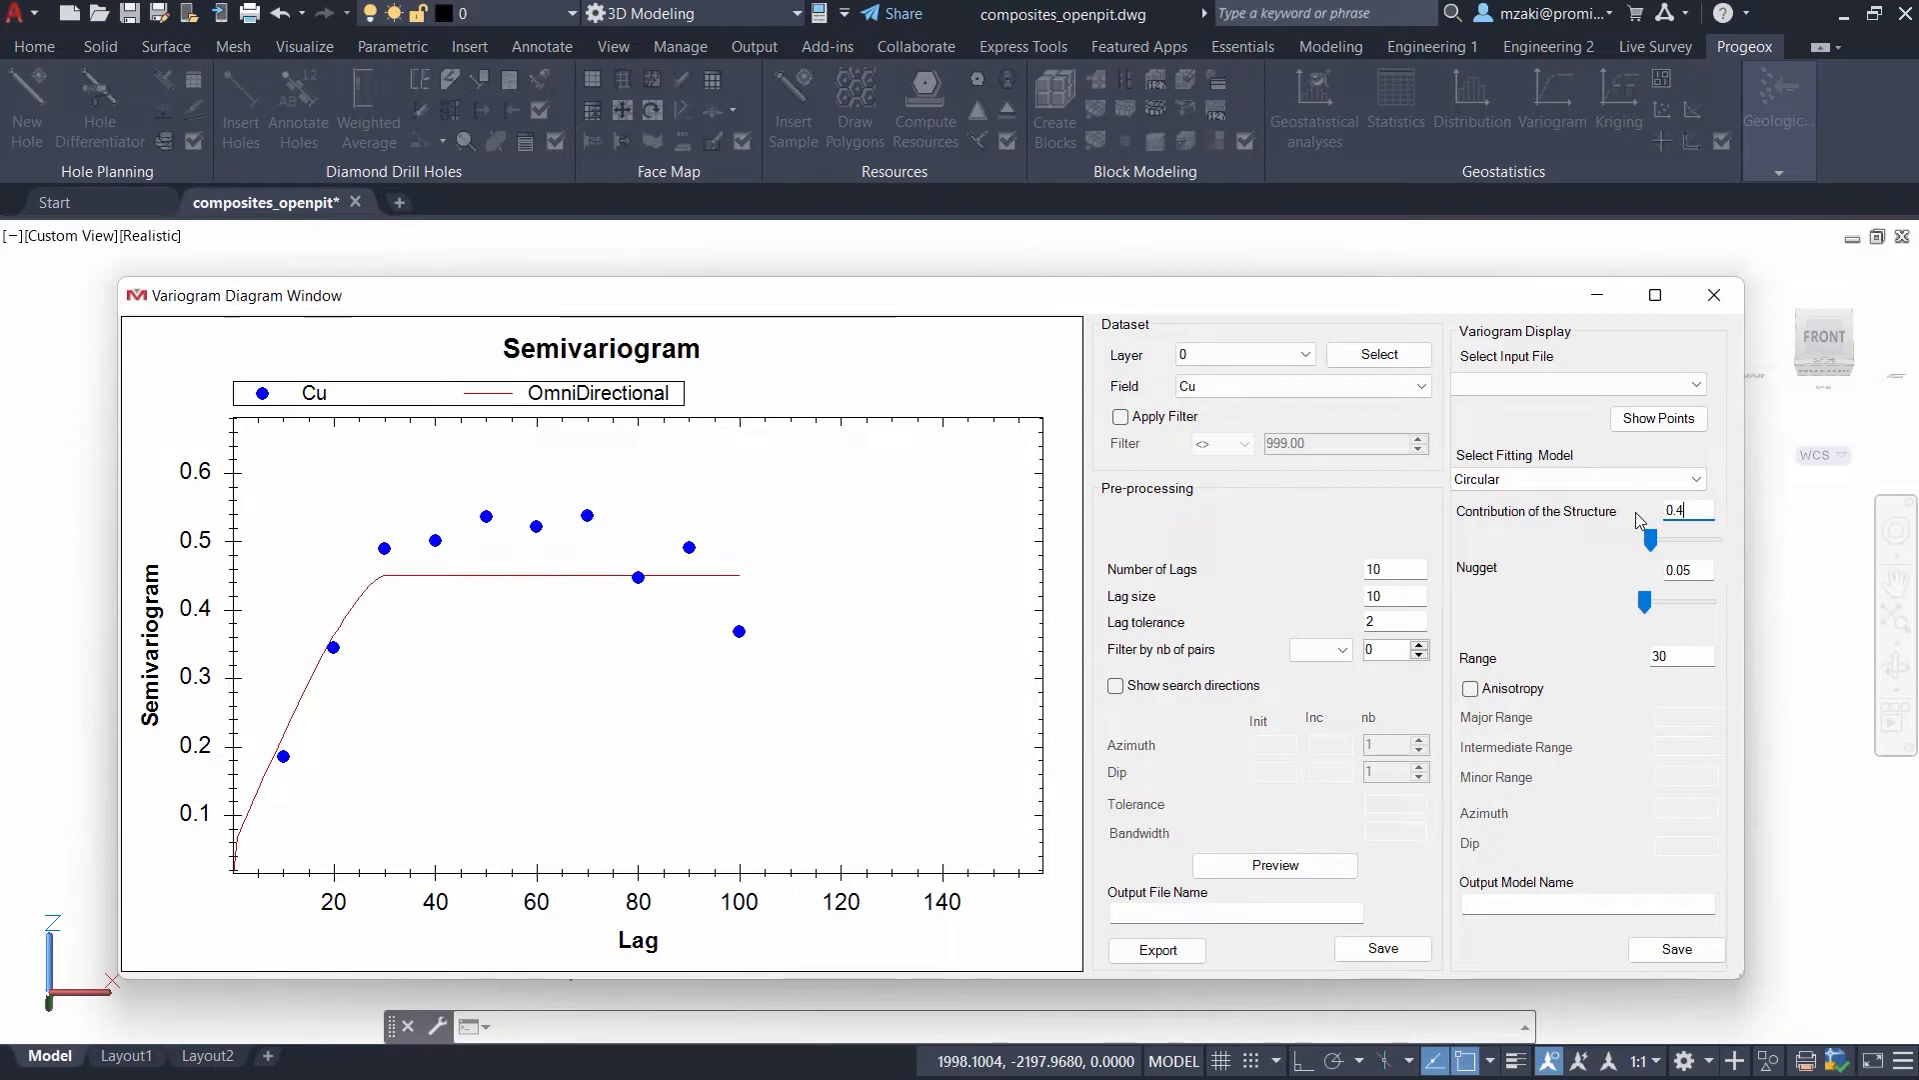
text(5)
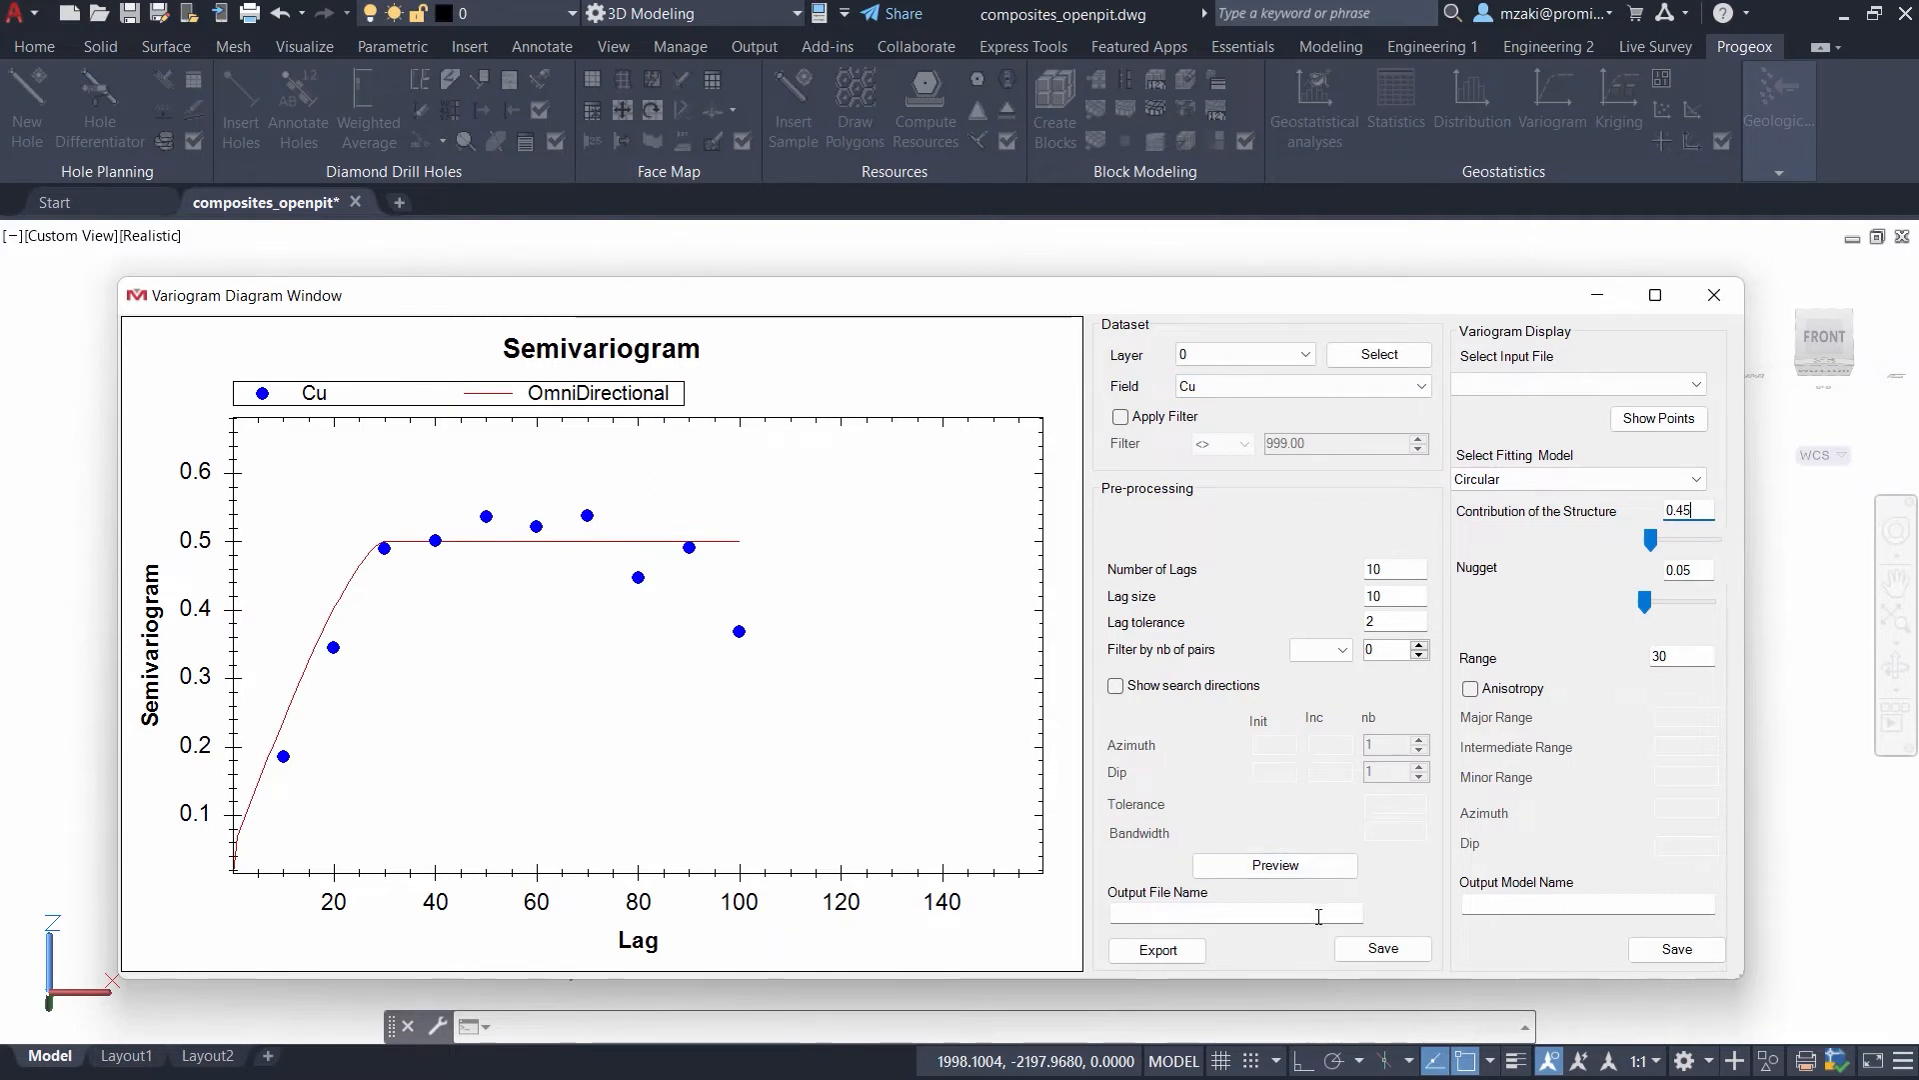
- Save the pre-processed variogram data under the output file name Vraiogram_test and export it as a CSV file
click(1177, 914)
text(Vrai)
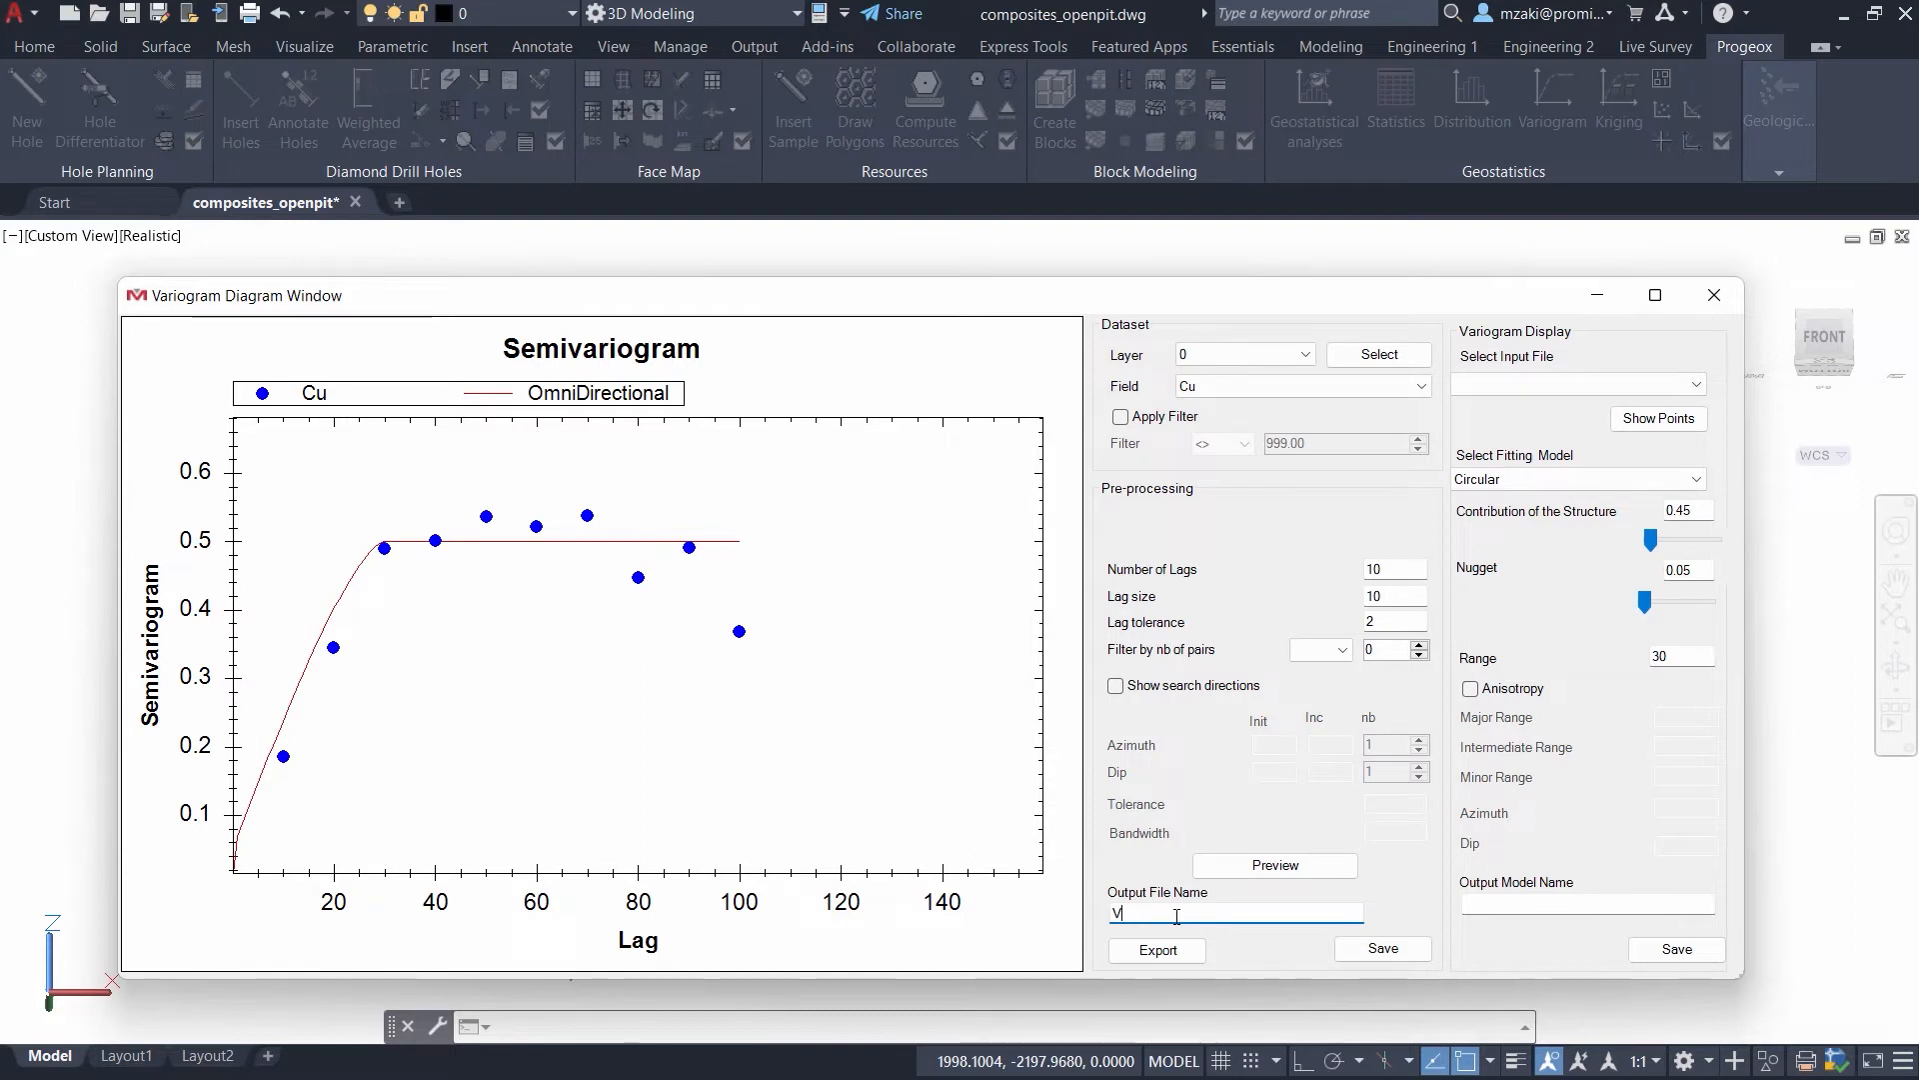
key(BackSpace)
text(iogram_test)
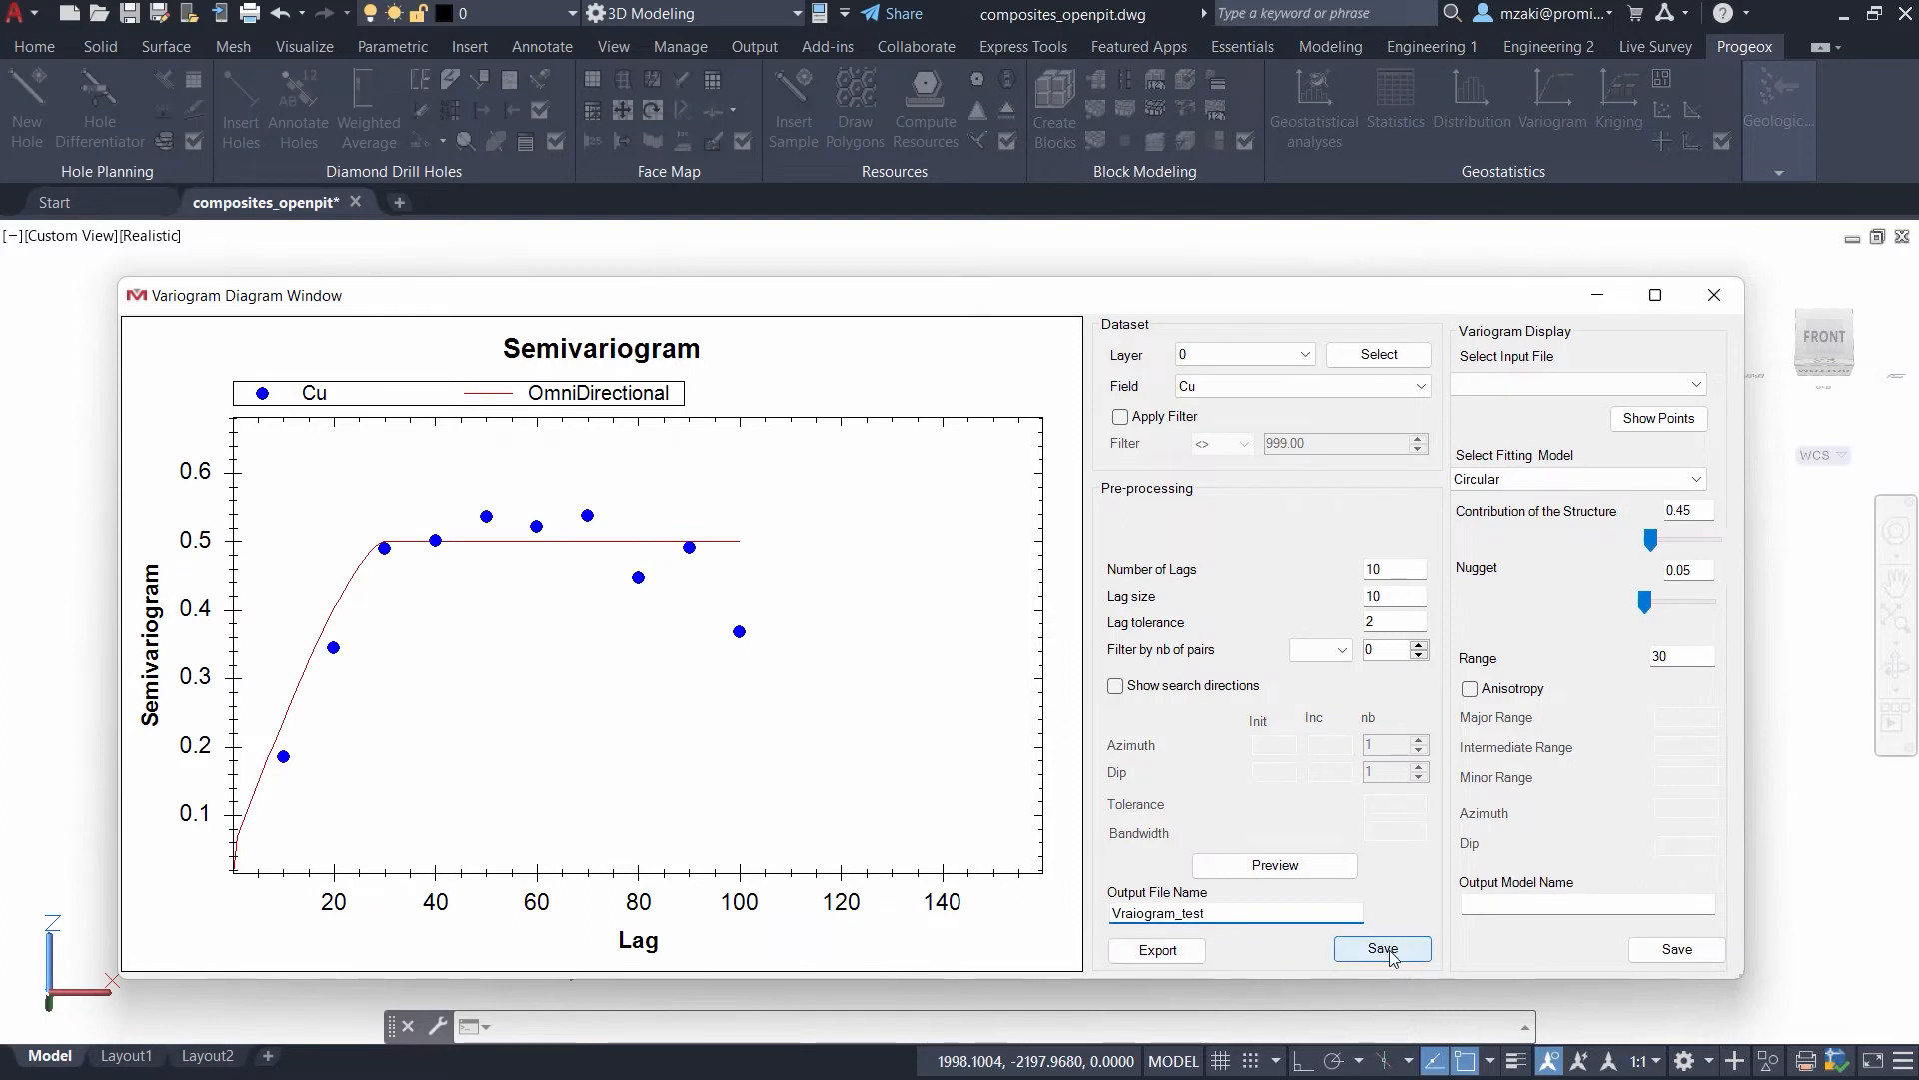
click(1360, 949)
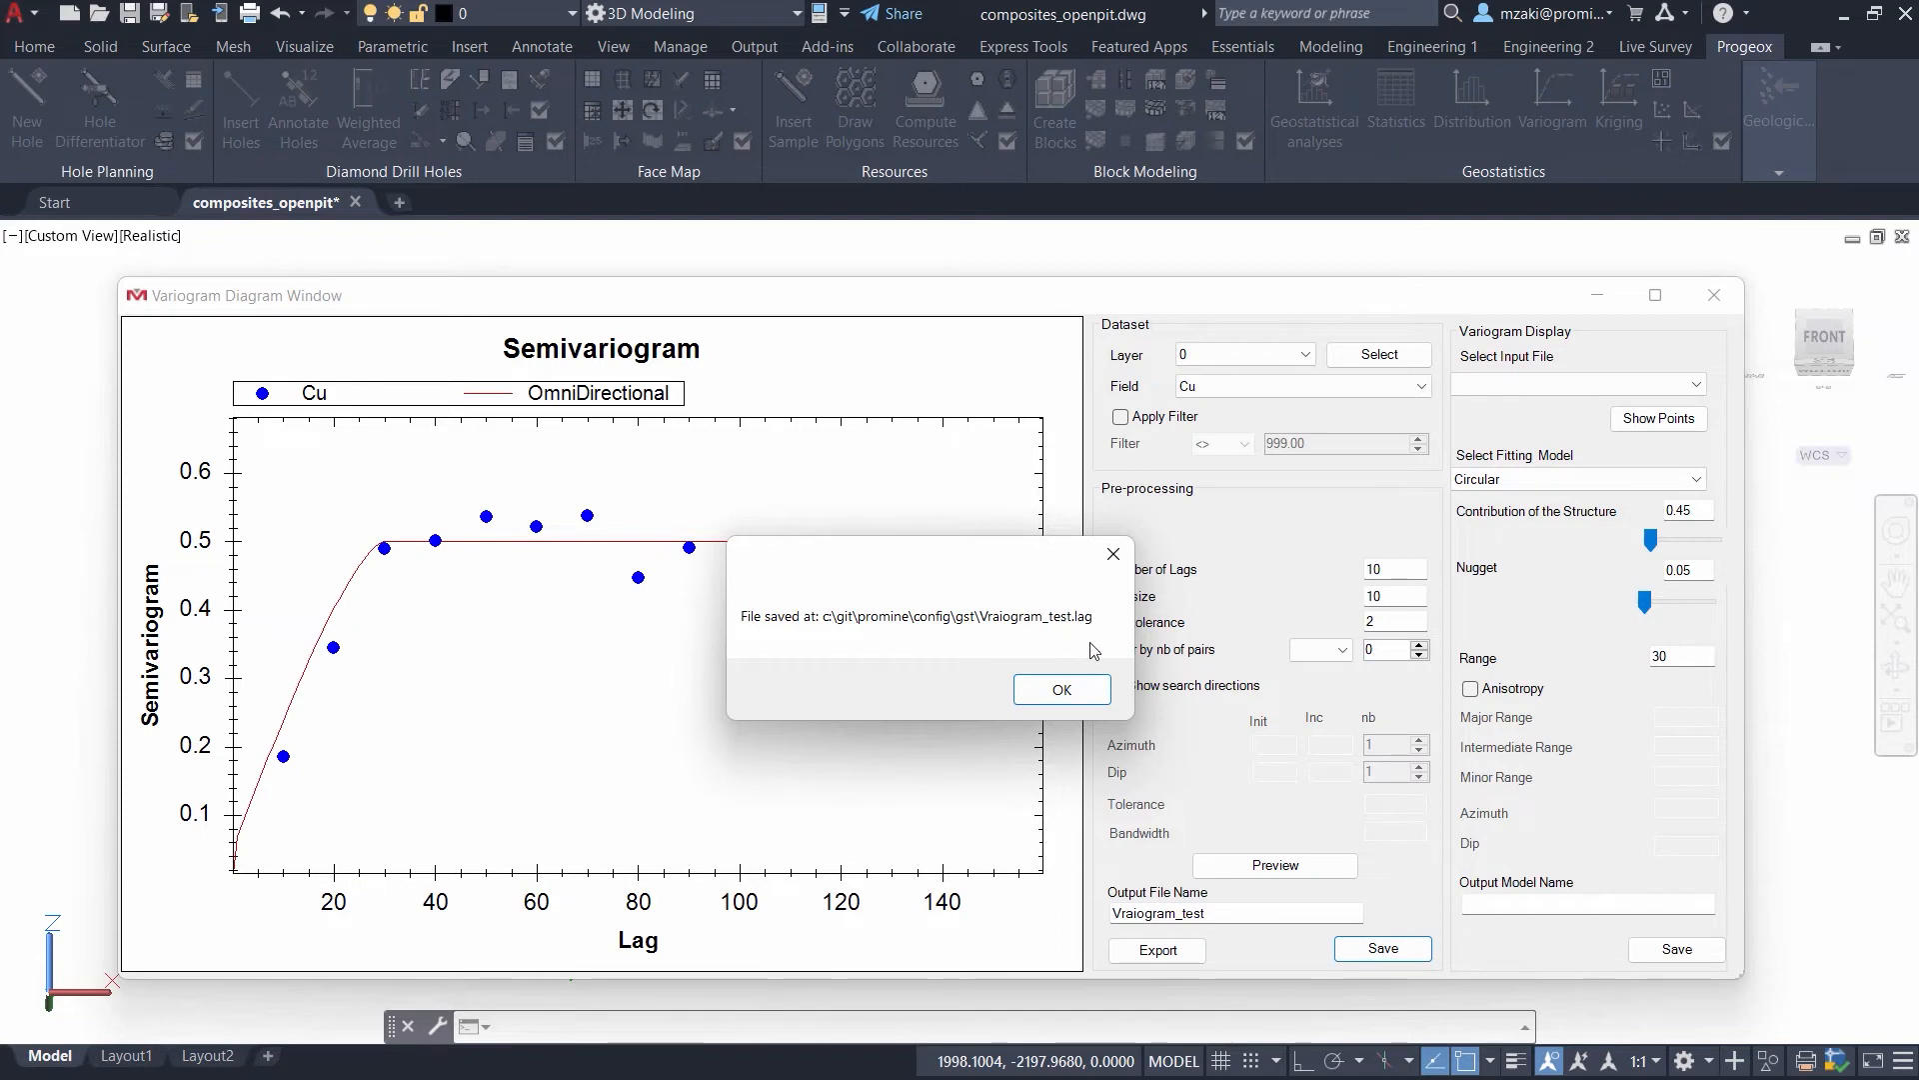
click(1087, 696)
click(1187, 958)
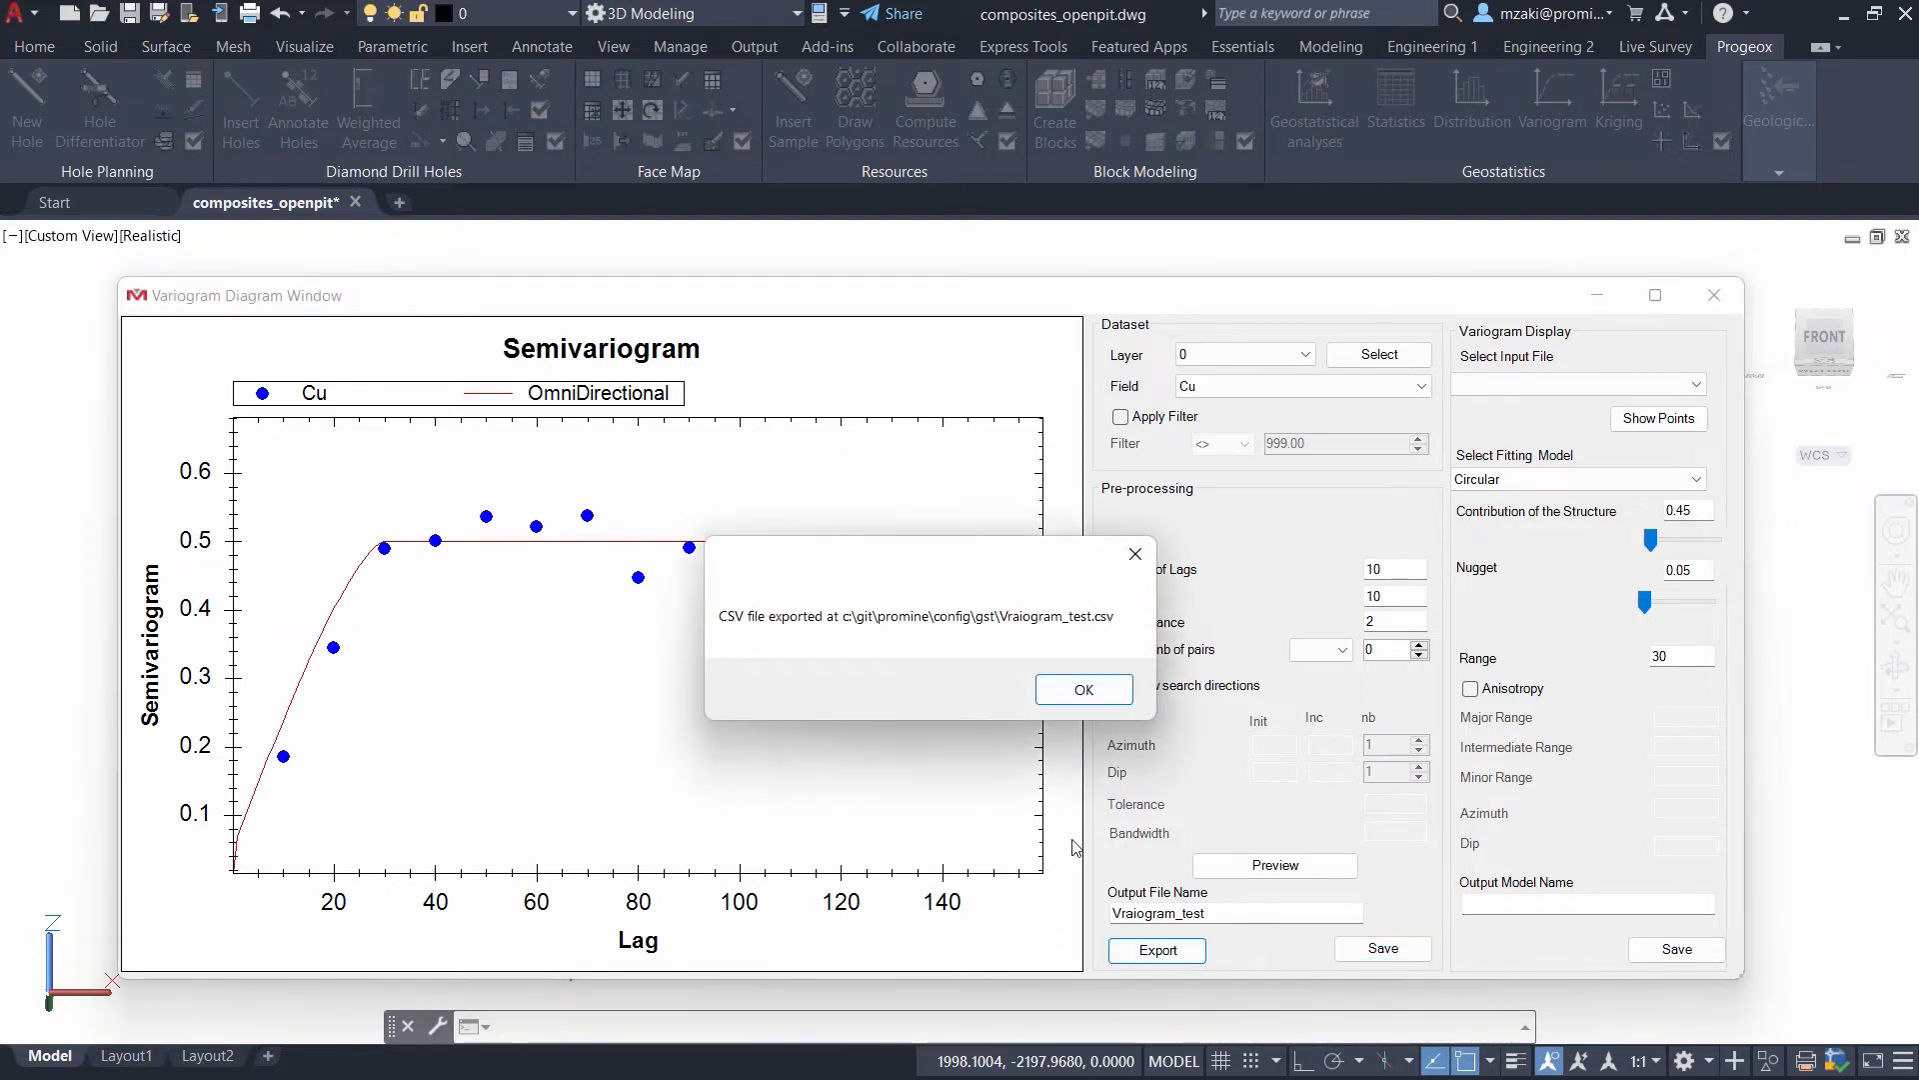
click(1083, 688)
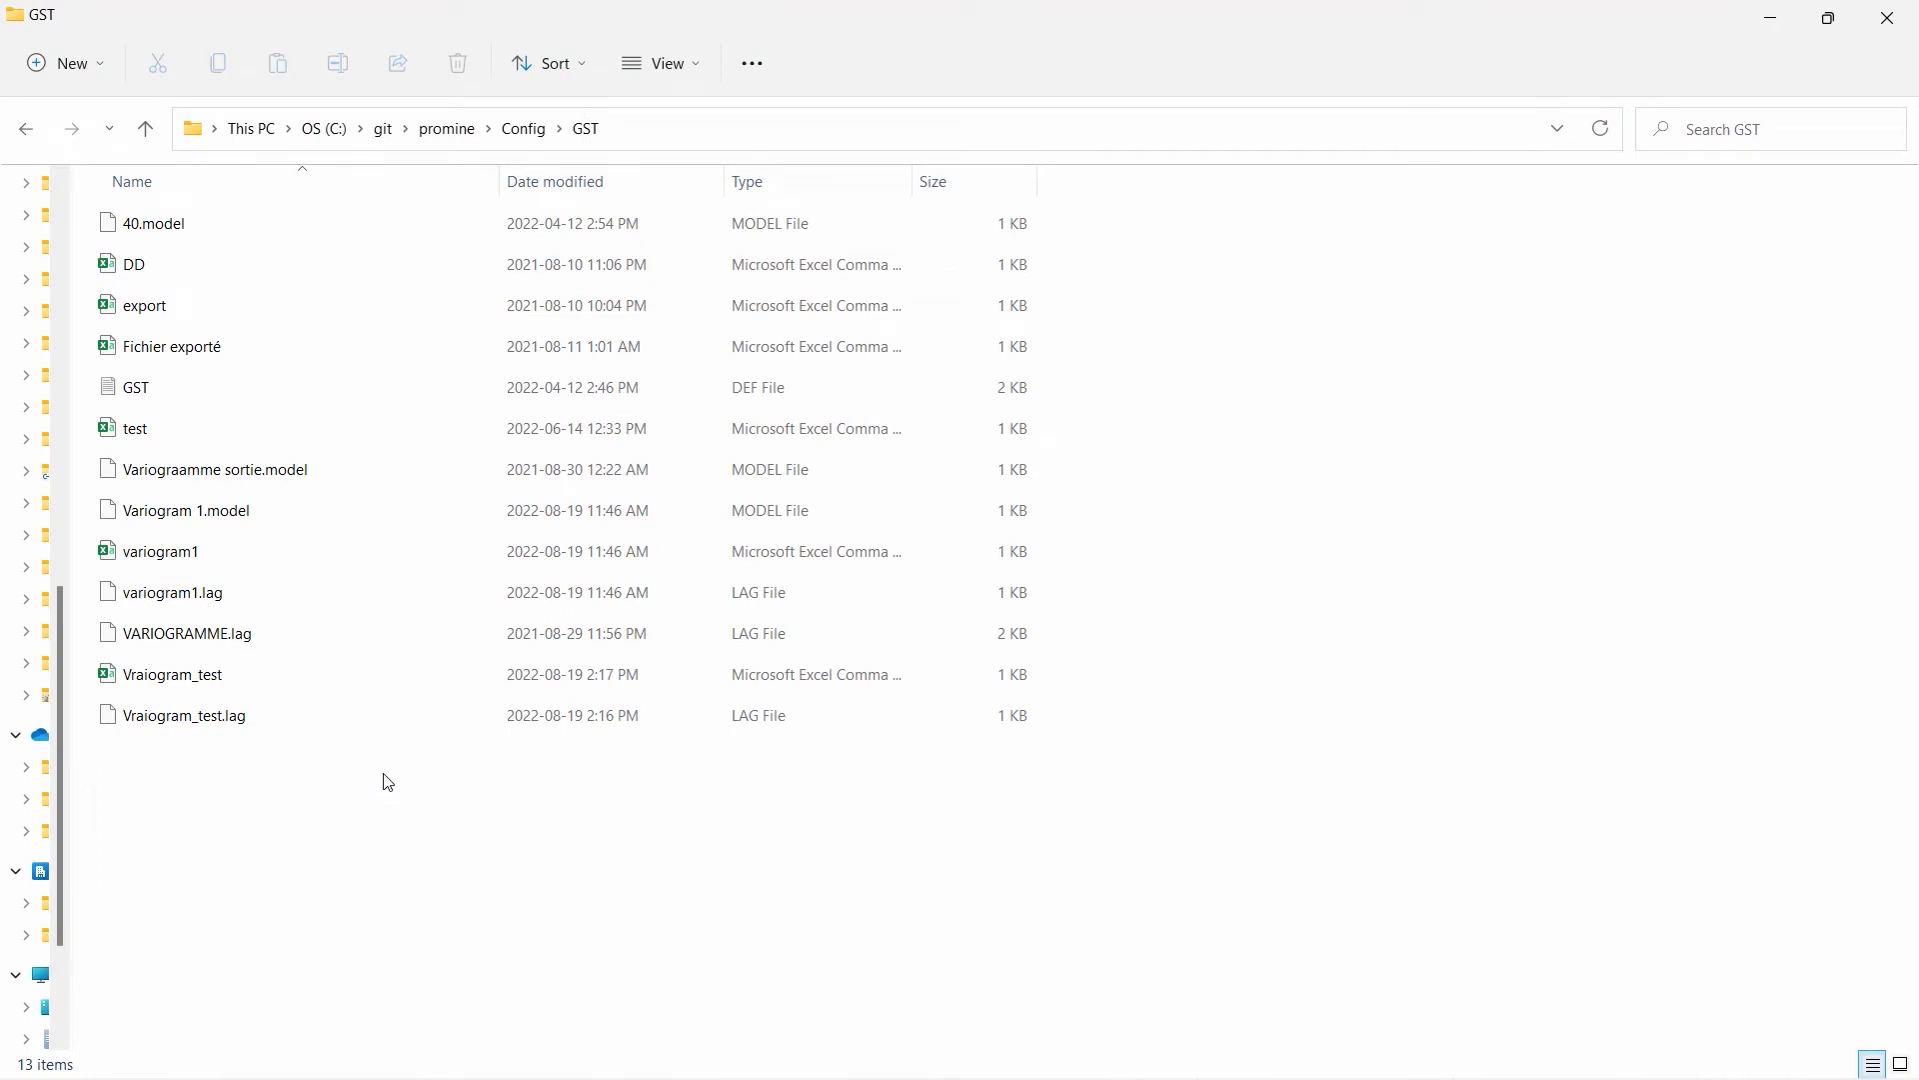
- Sort the GST folder's files by type and open the exported Vraiogram_test CSV file in Excel
click(766, 200)
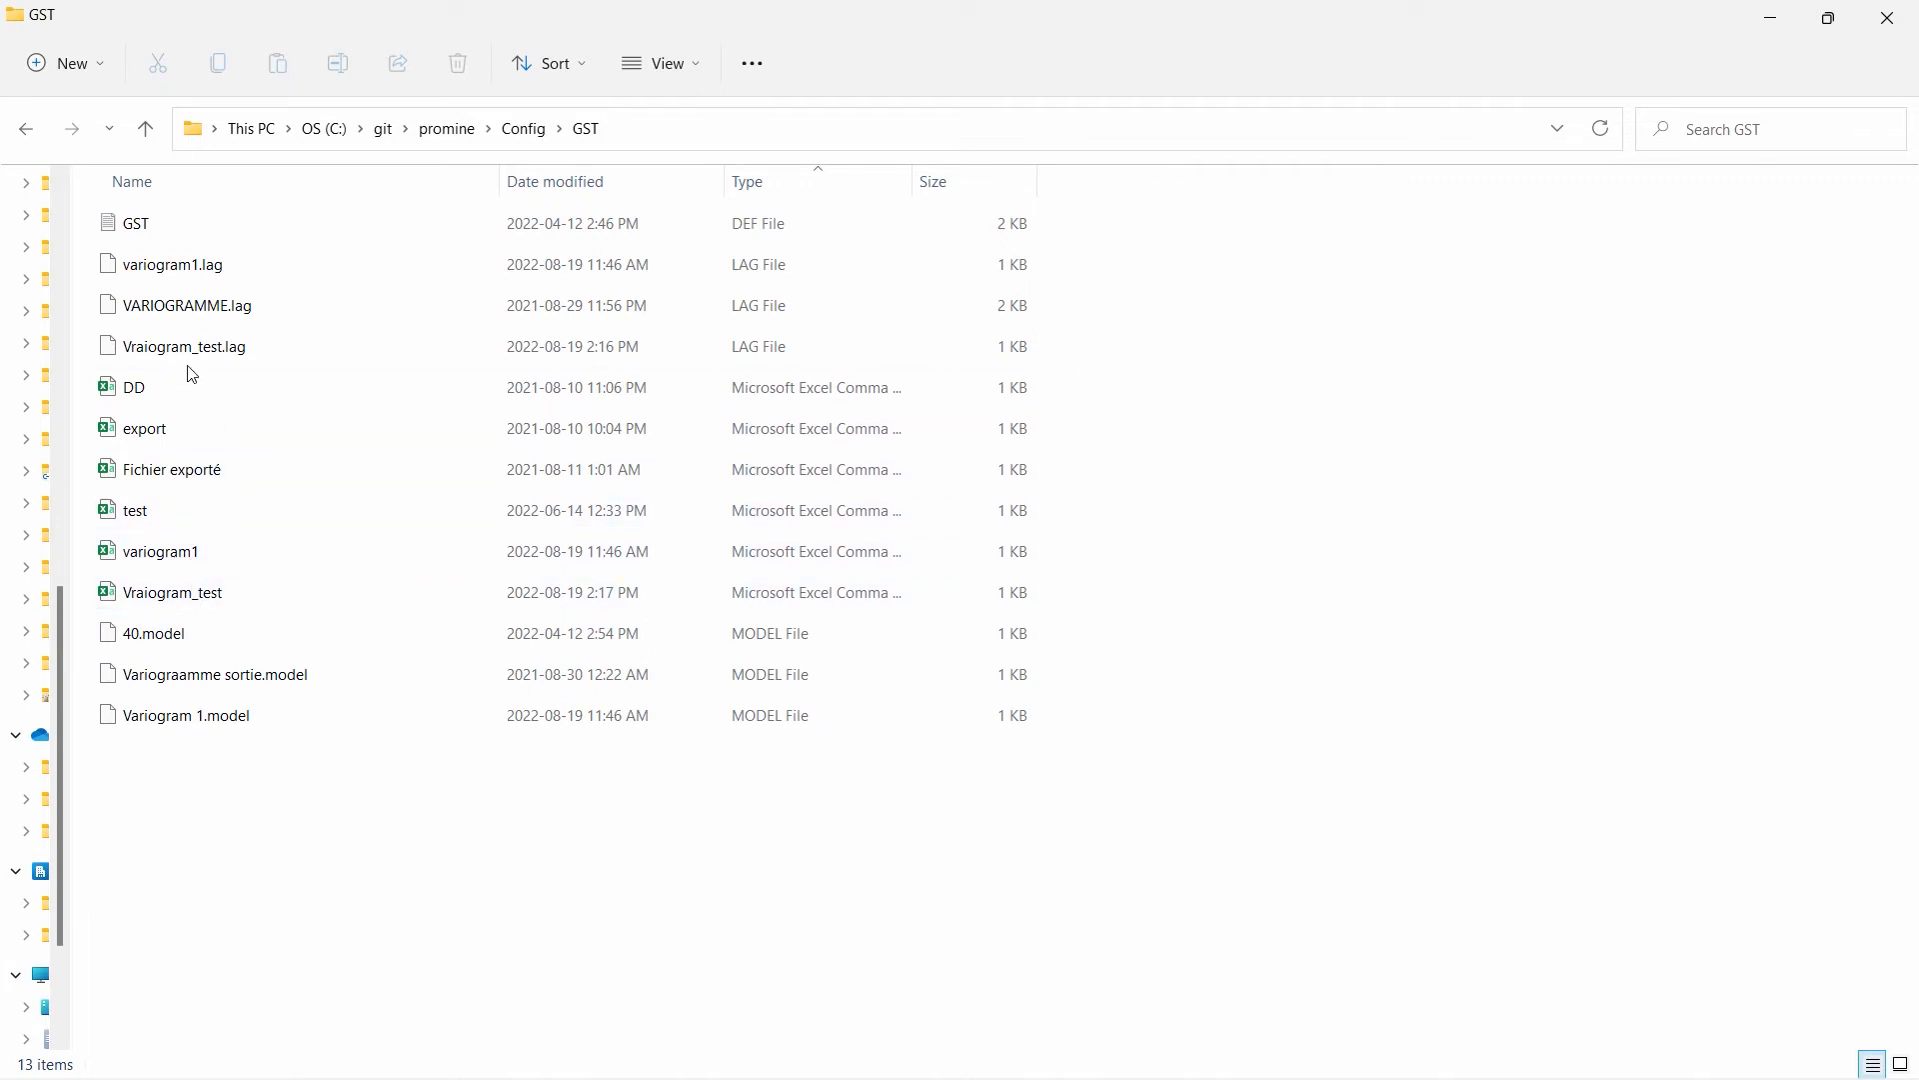
click(240, 360)
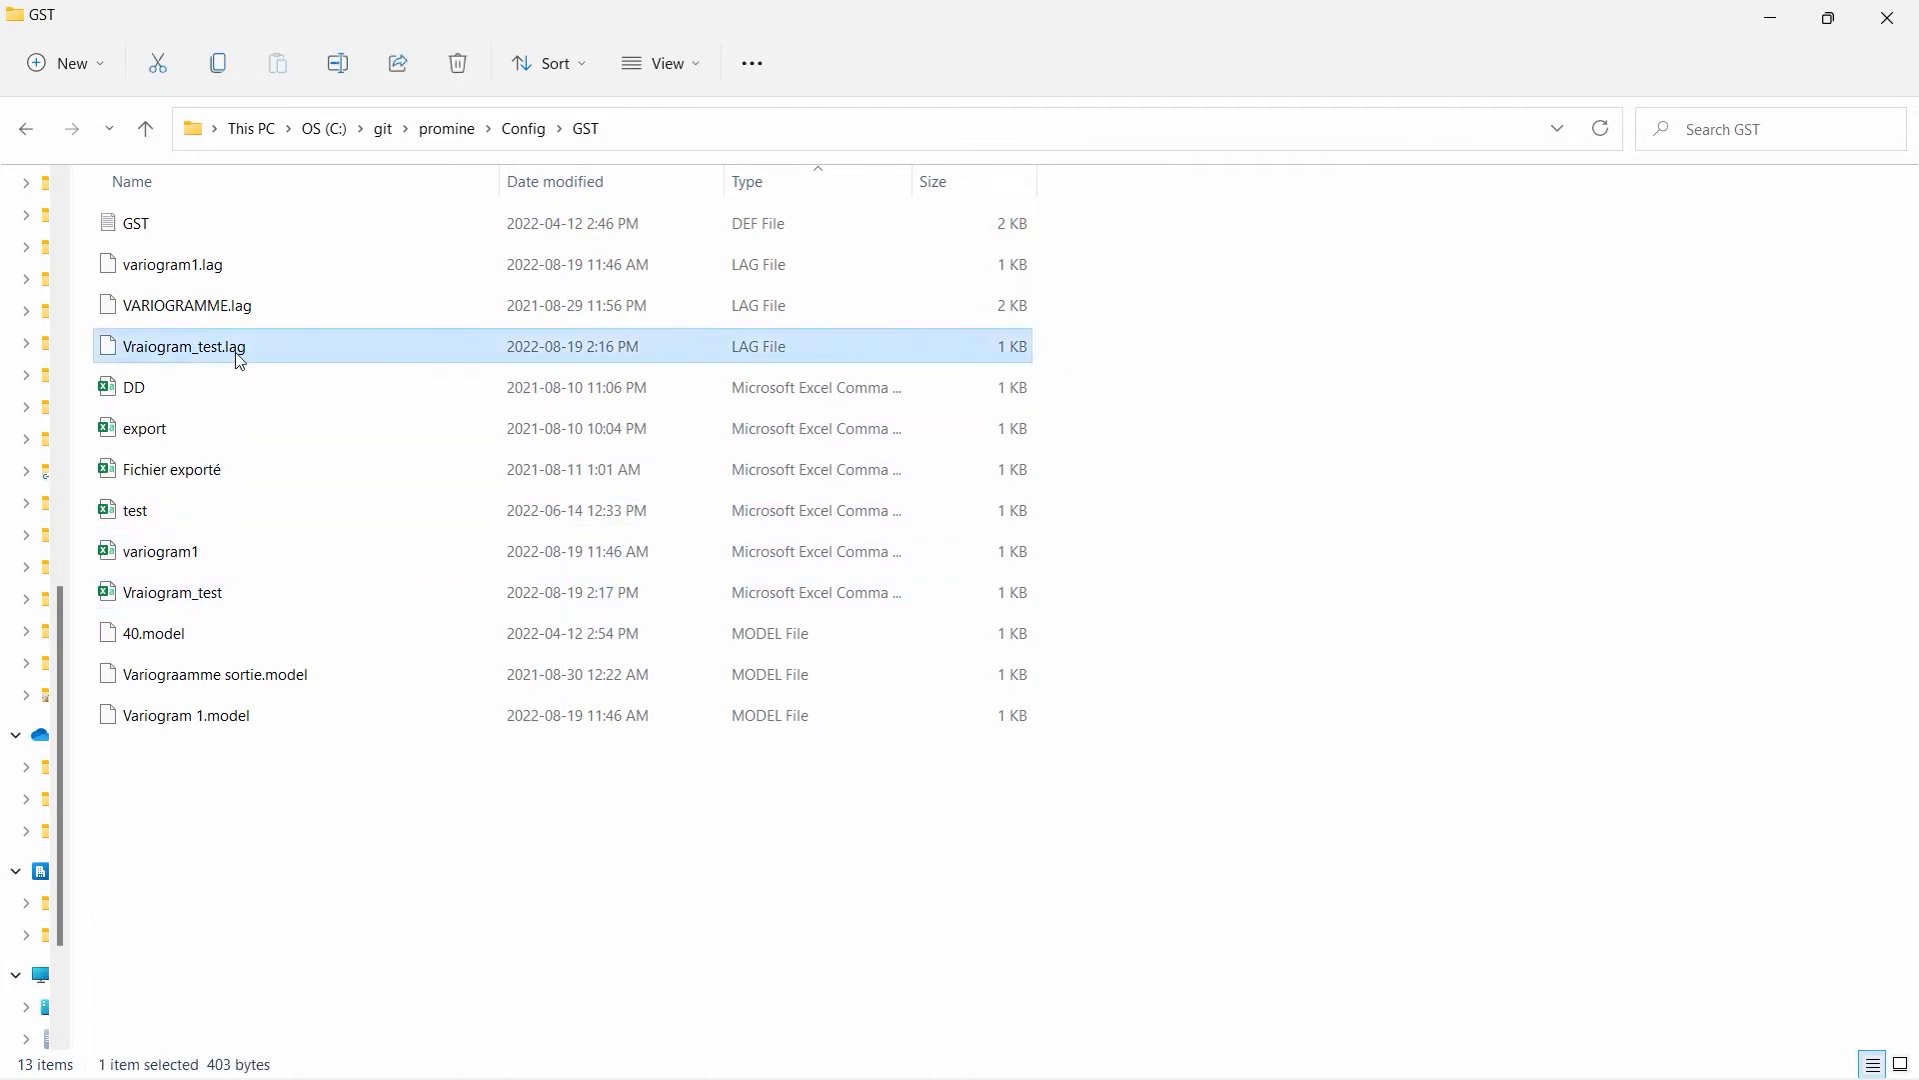
click(222, 608)
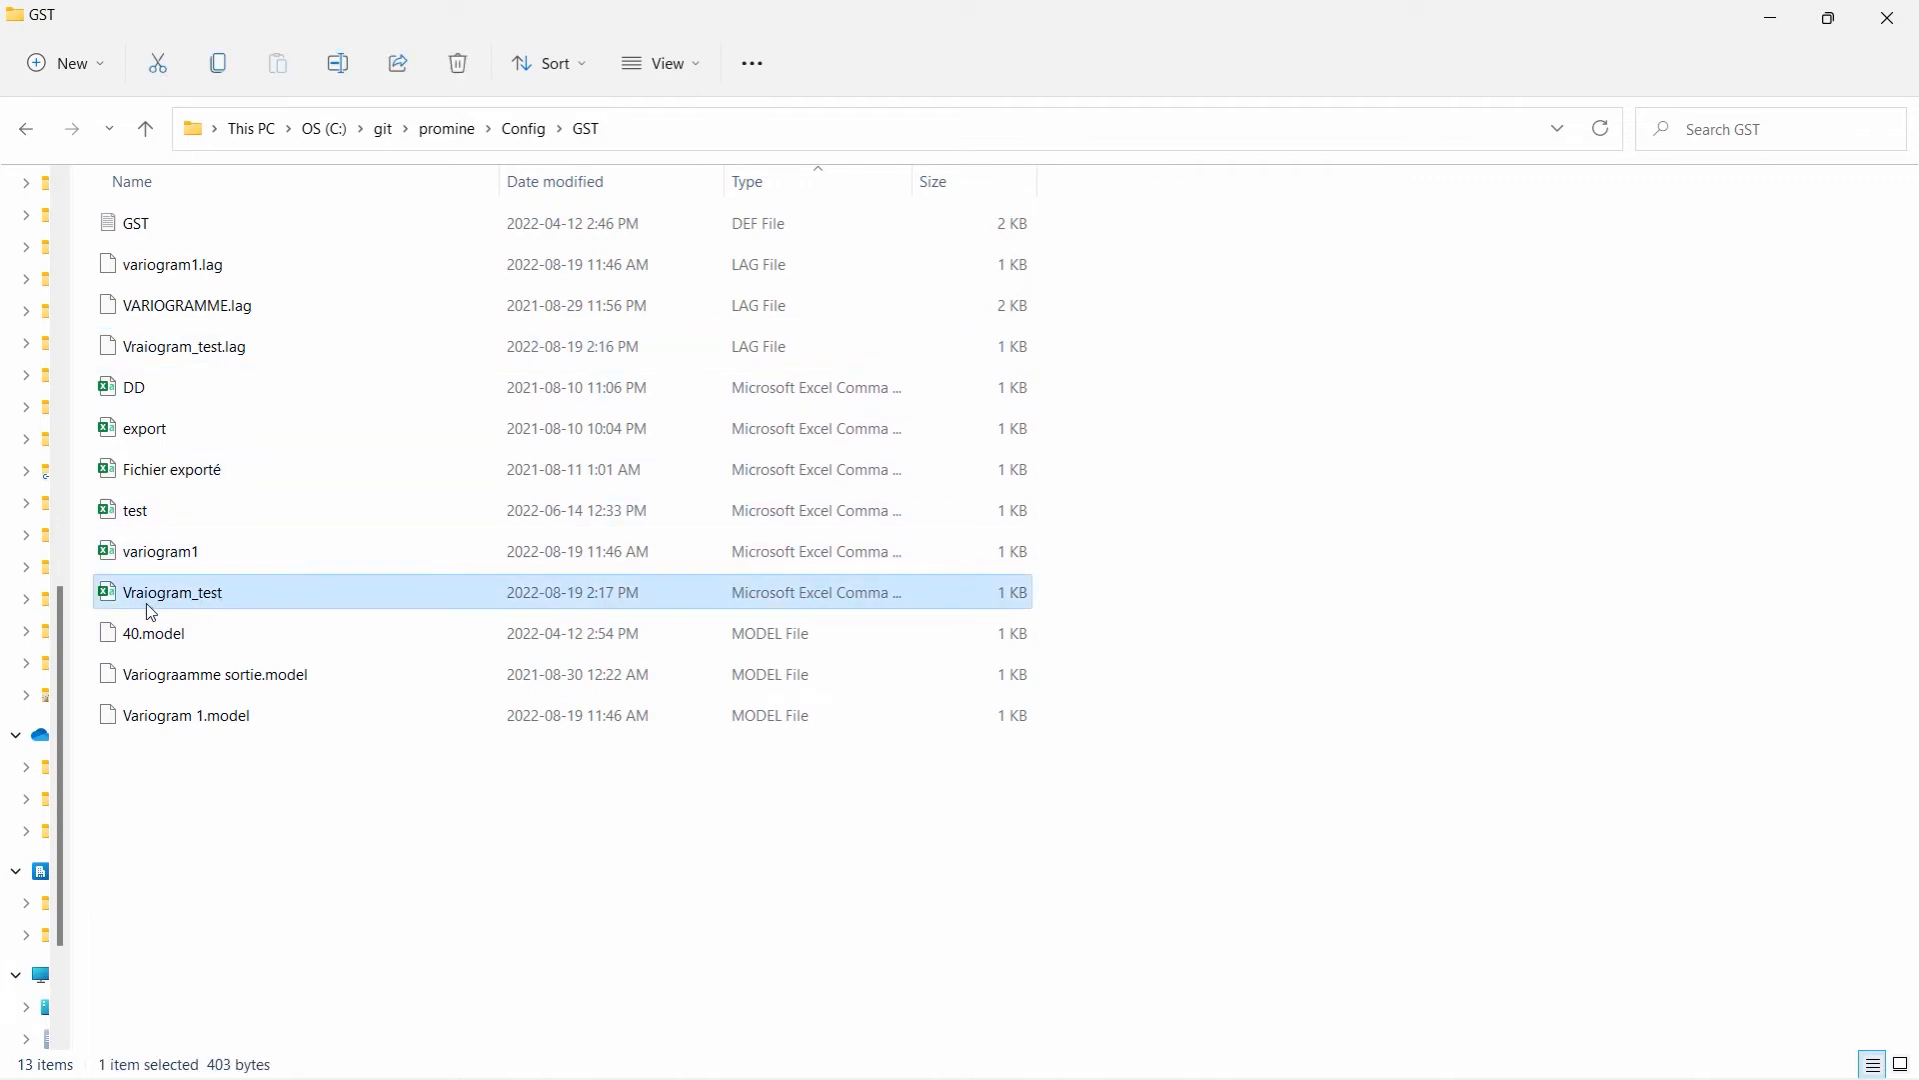
double_click(232, 592)
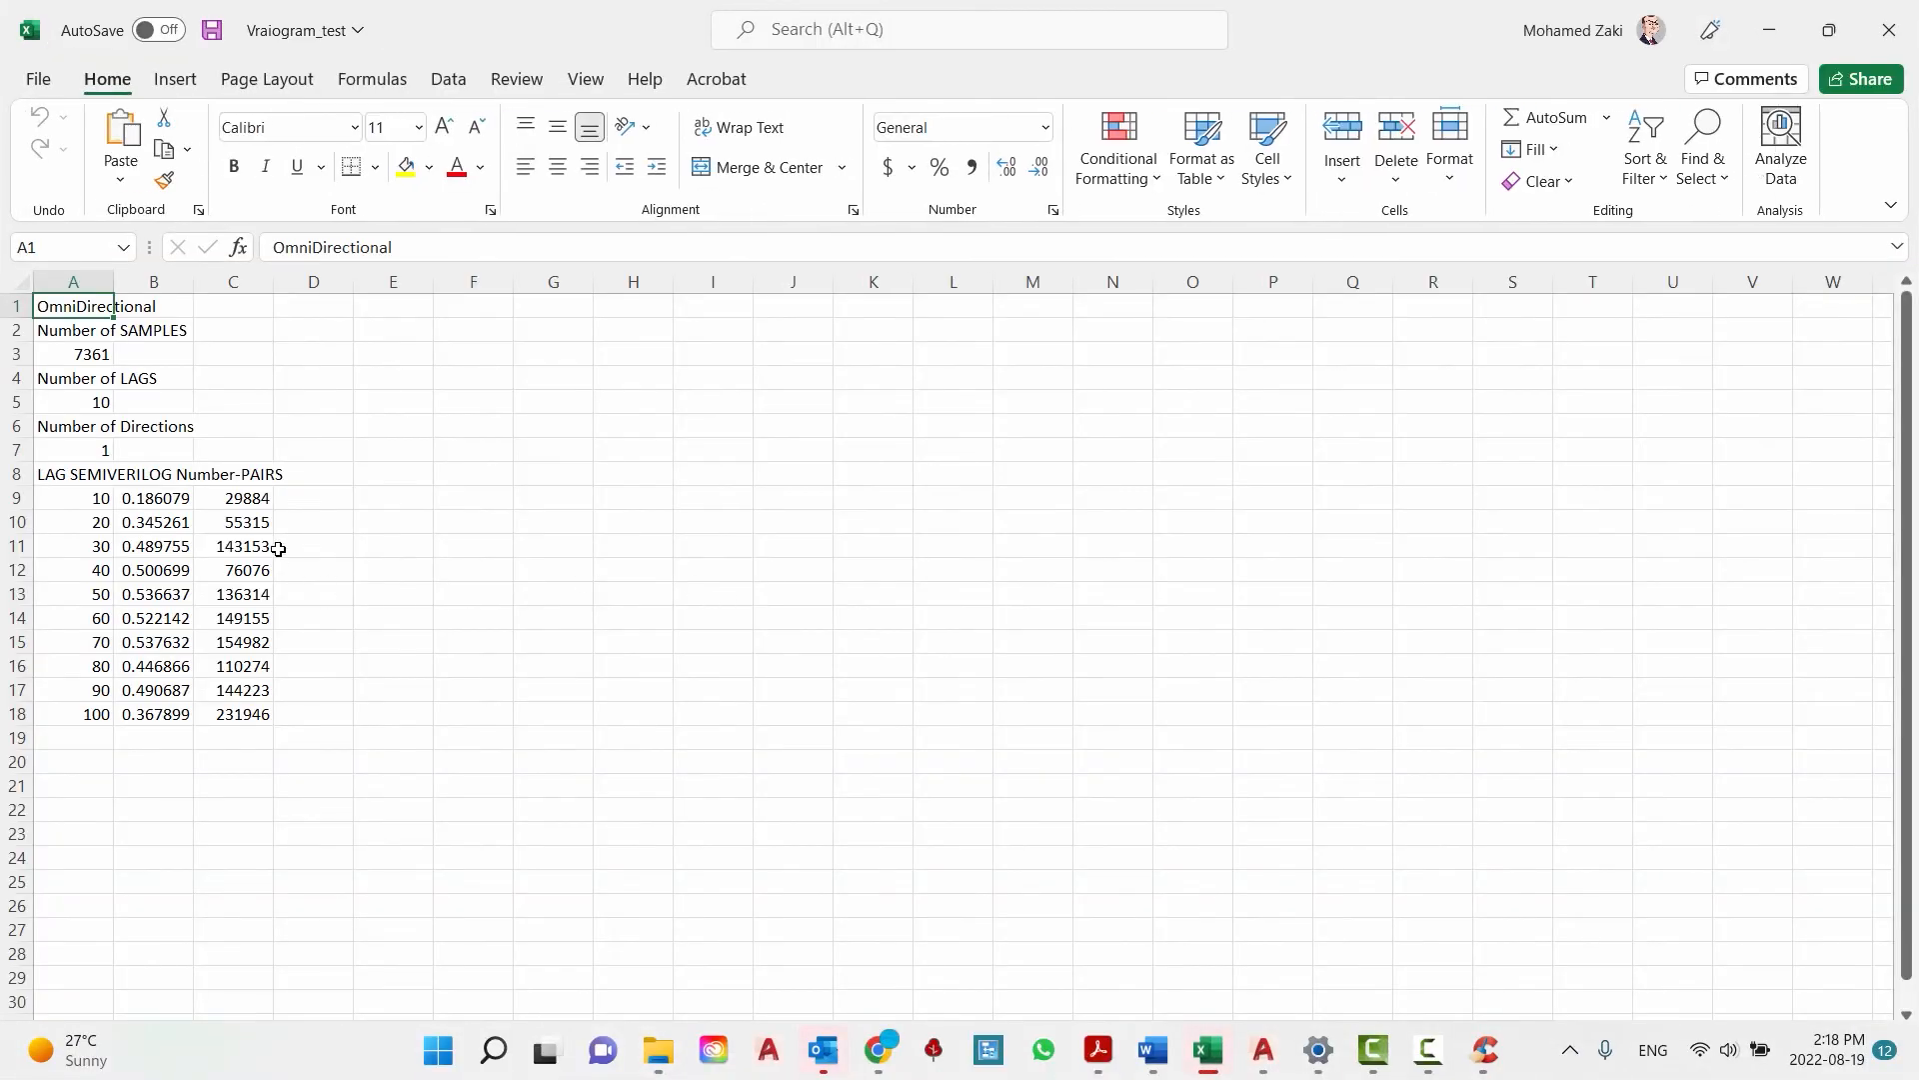
- Examine the exported variogram's direction type, number of samples, number of lags and number of directions
ctrl+scroll(245, 639, up, 6)
scroll(282, 630, down, 2)
scroll(281, 630, up, 2)
drag(159, 338, 344, 340)
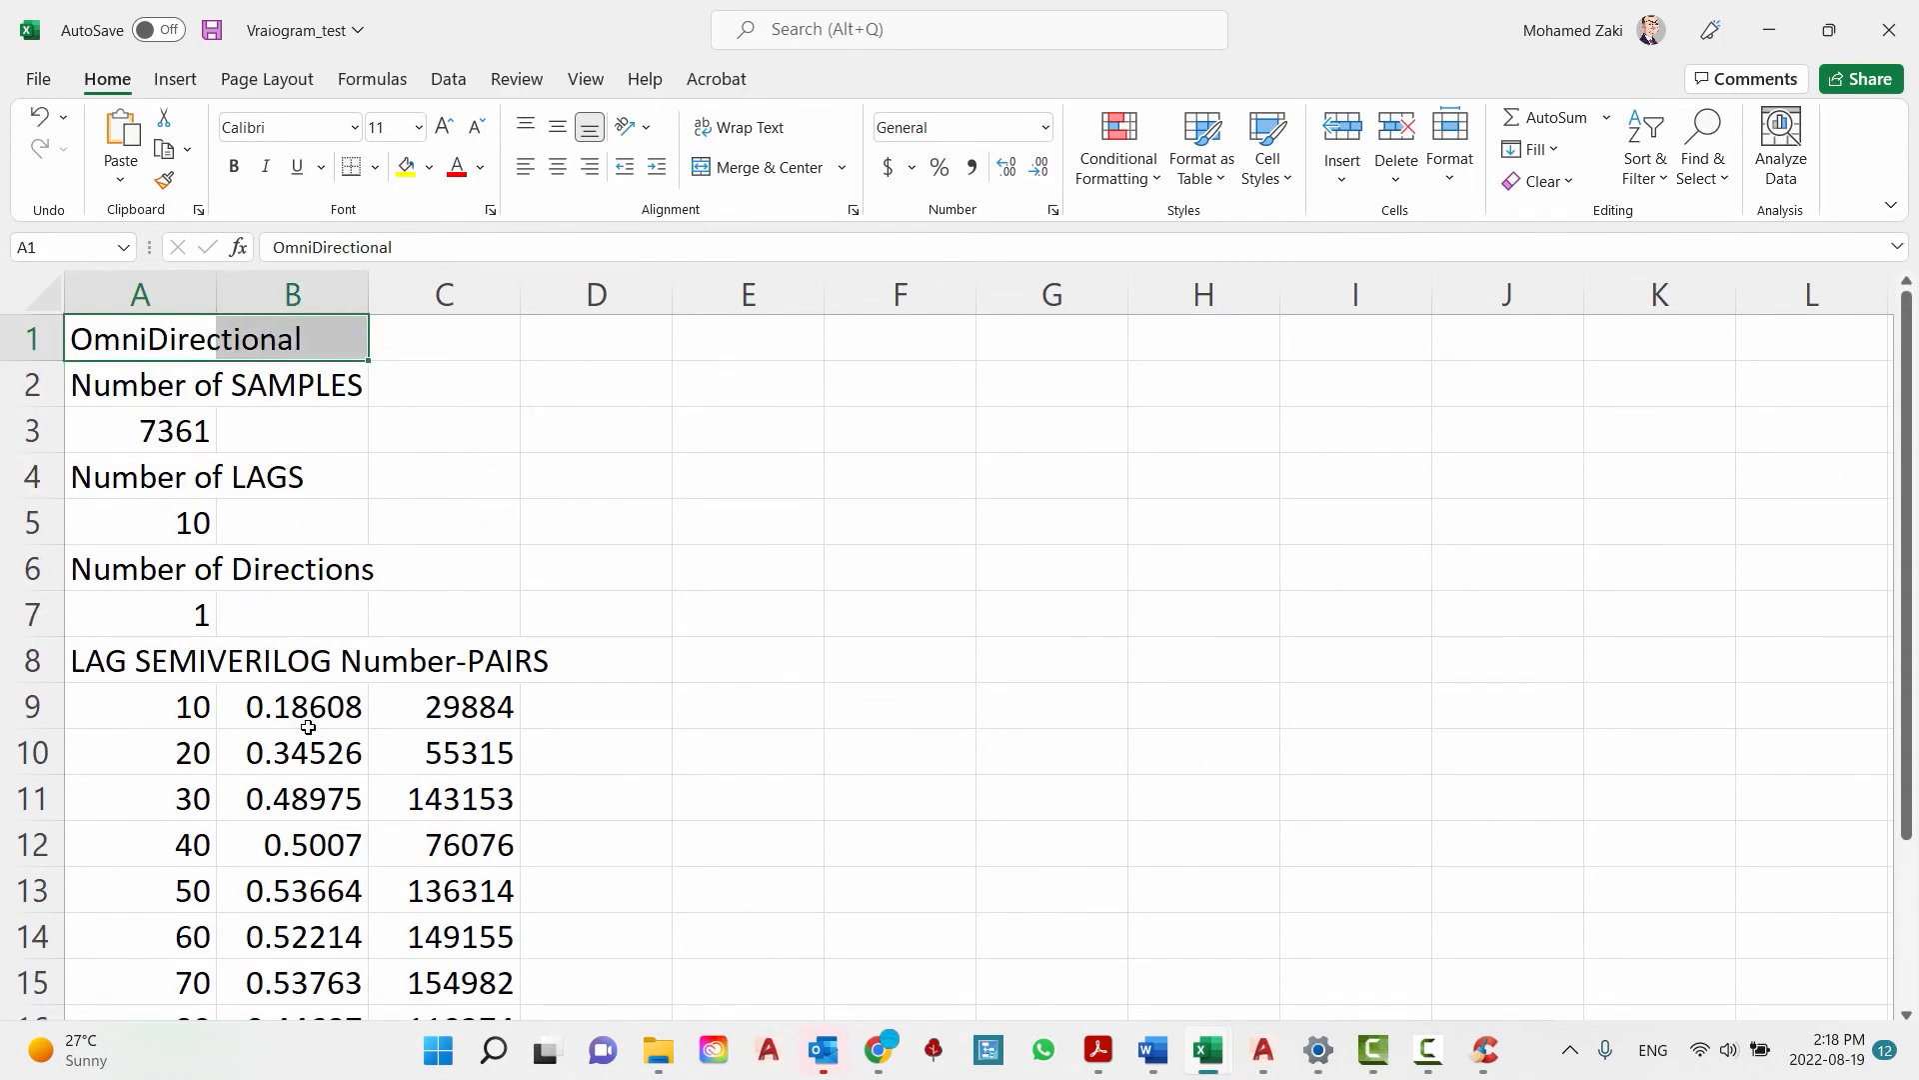
drag(159, 388, 156, 478)
scroll(169, 428, down, 1)
scroll(352, 578, down, 2)
scroll(360, 565, up, 2)
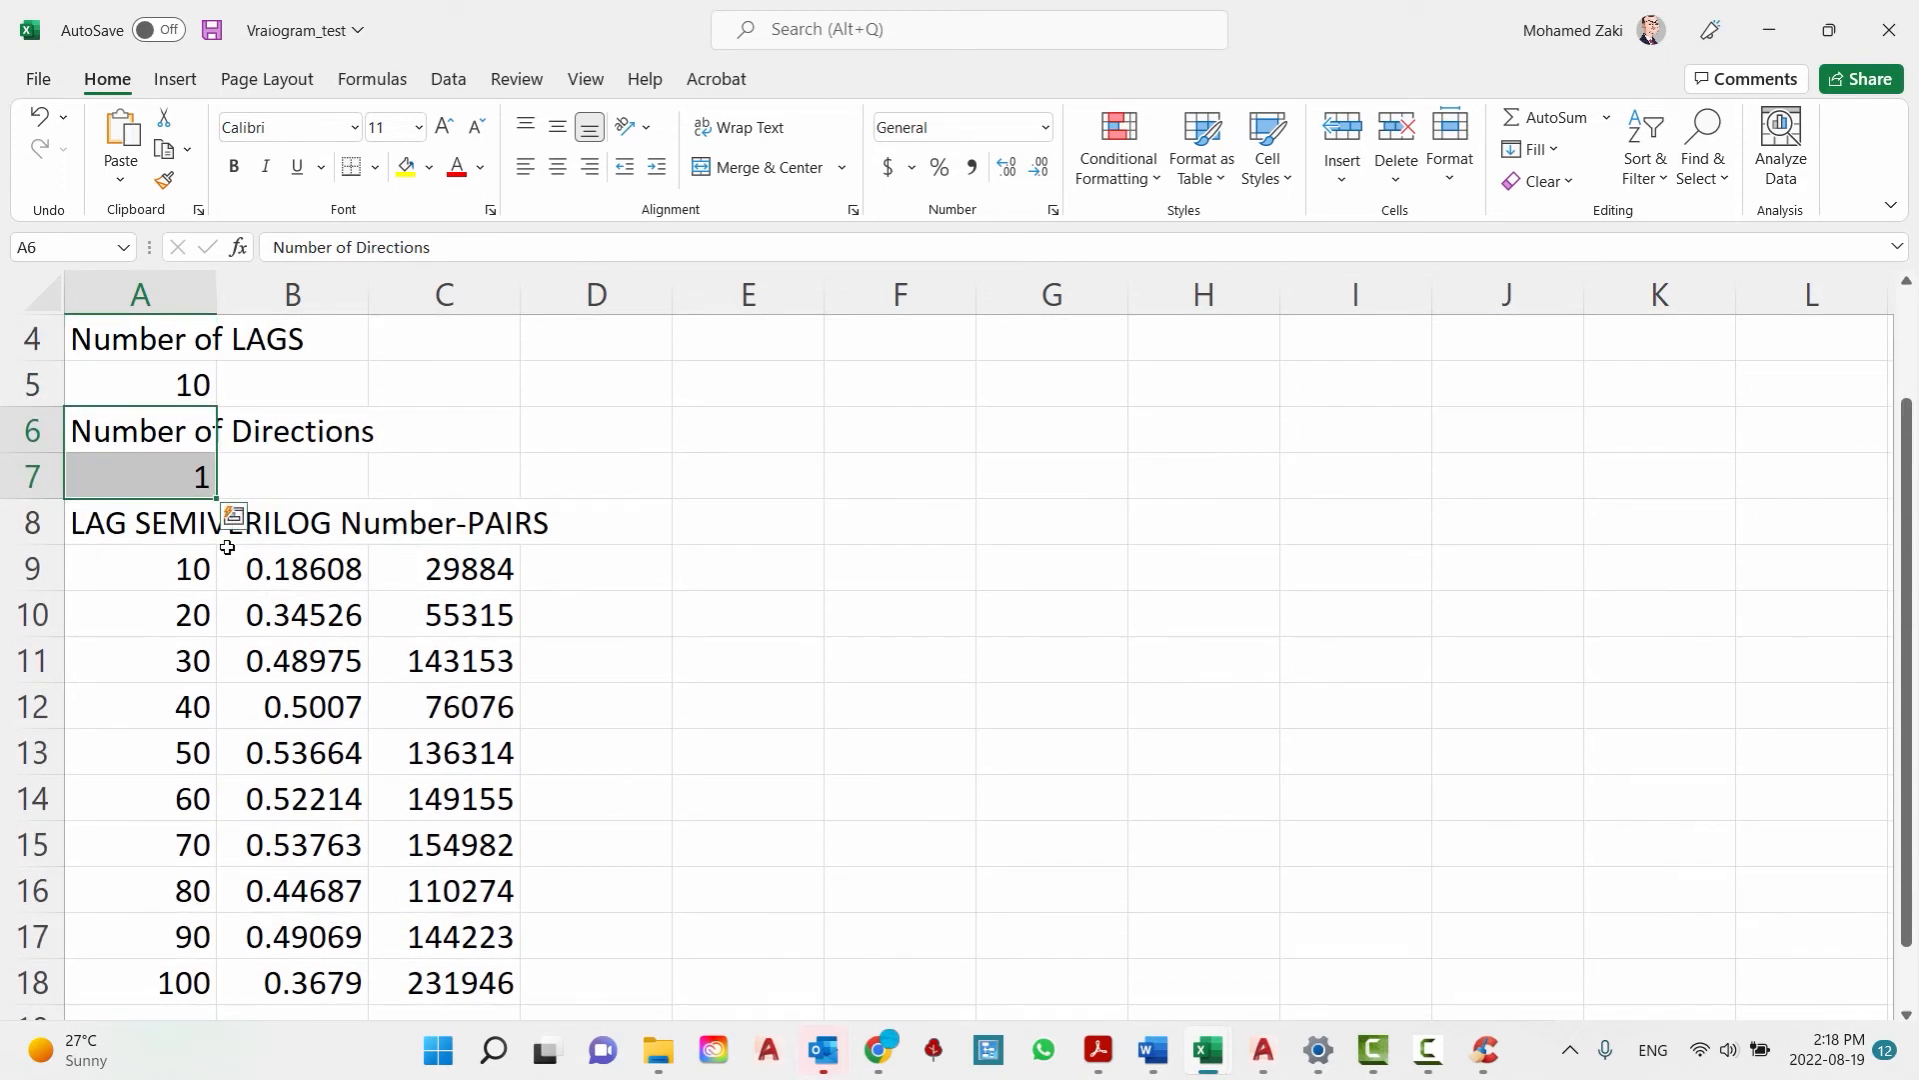
- Fit column A's width to its contents and review the lag, semivariogram and number-of-pairs values beneath the row 8 heading
click(198, 524)
double_click(217, 295)
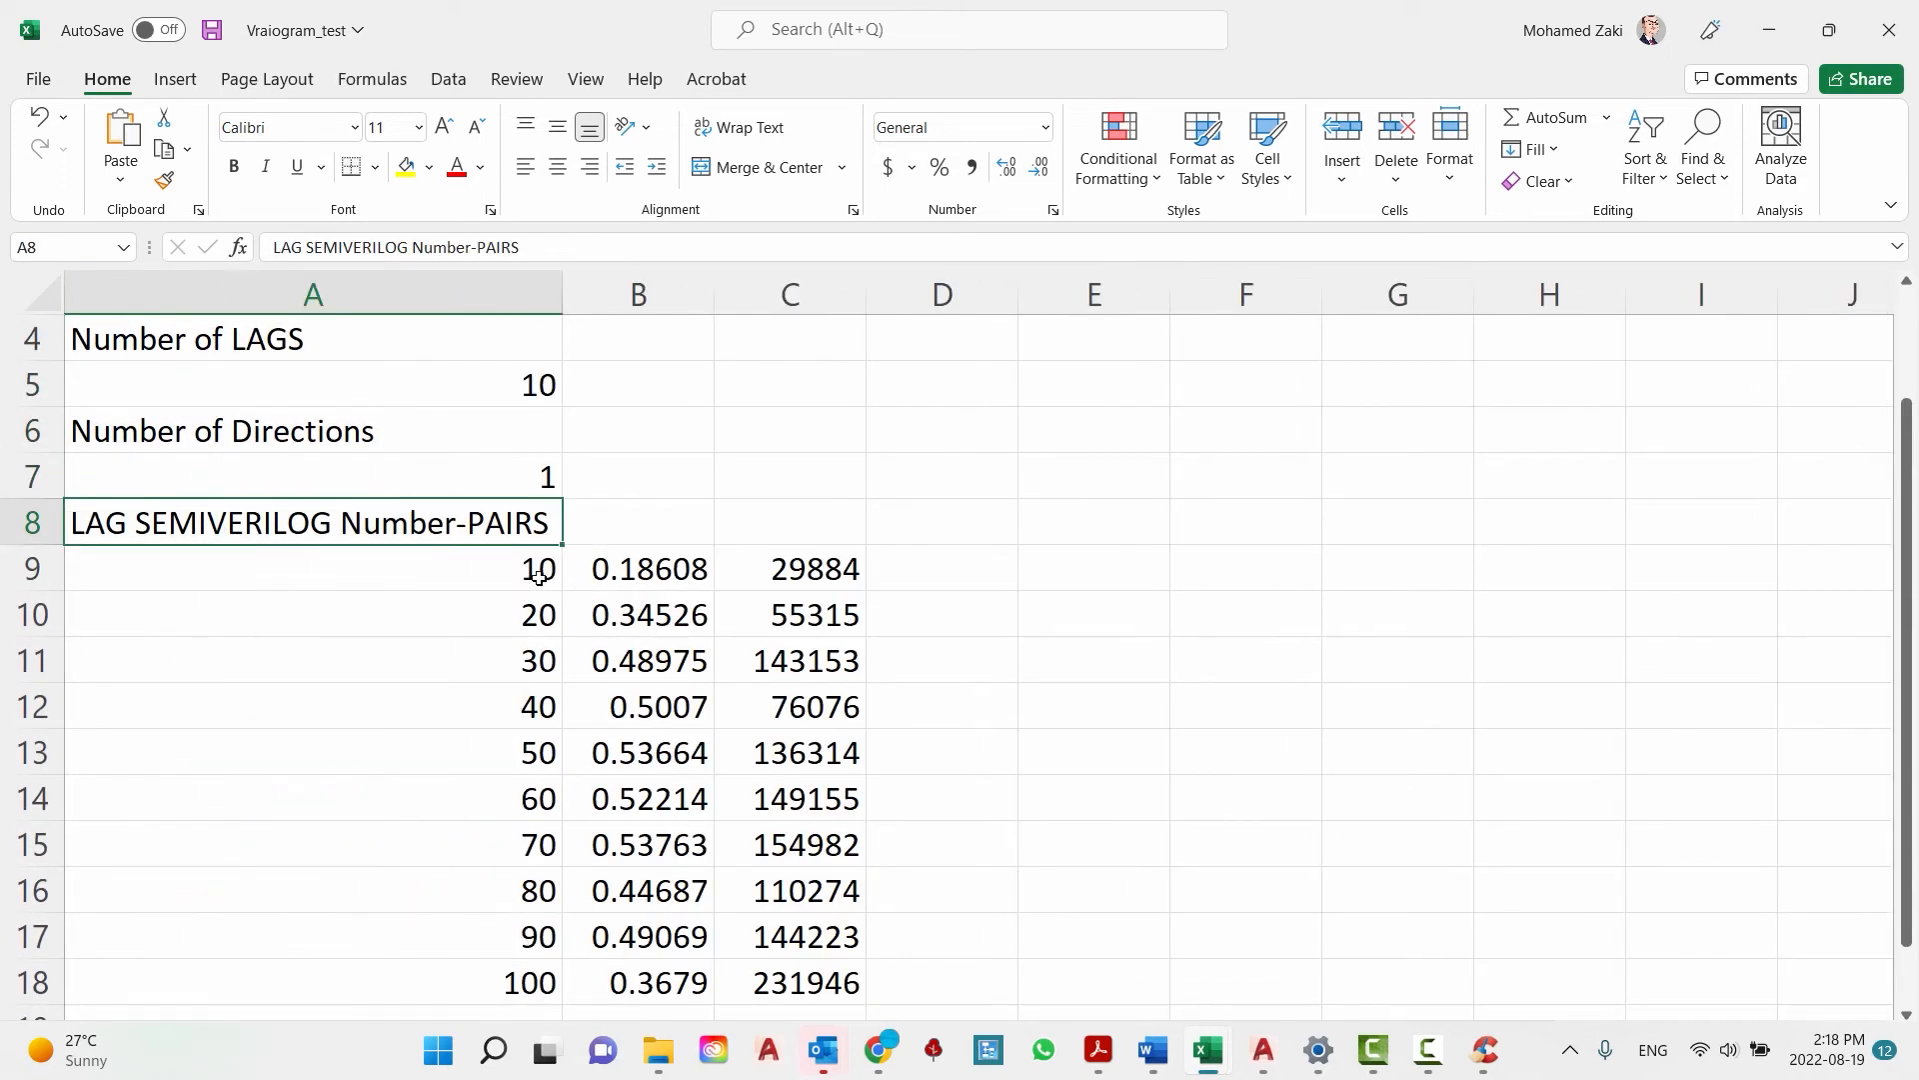
drag(538, 565, 673, 561)
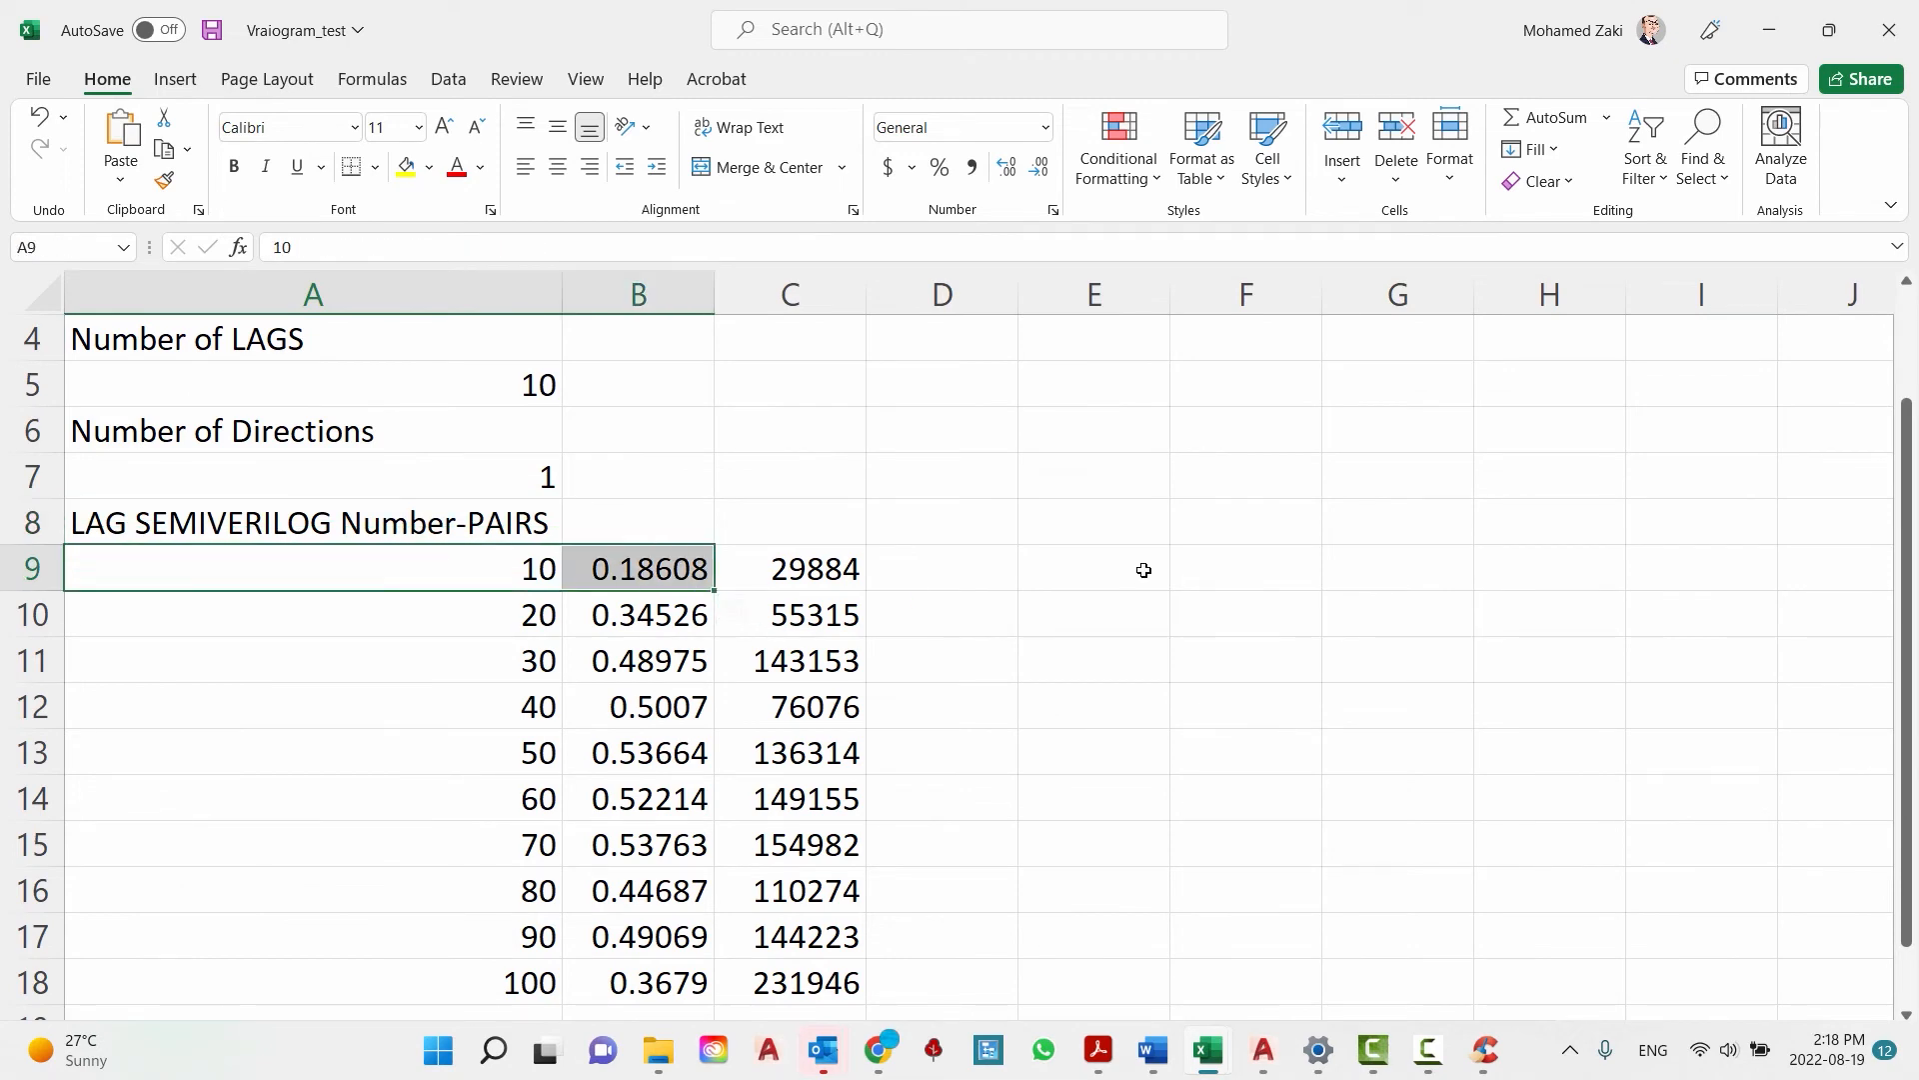
scroll(865, 566, up, 1)
scroll(860, 563, down, 4)
scroll(860, 563, up, 3)
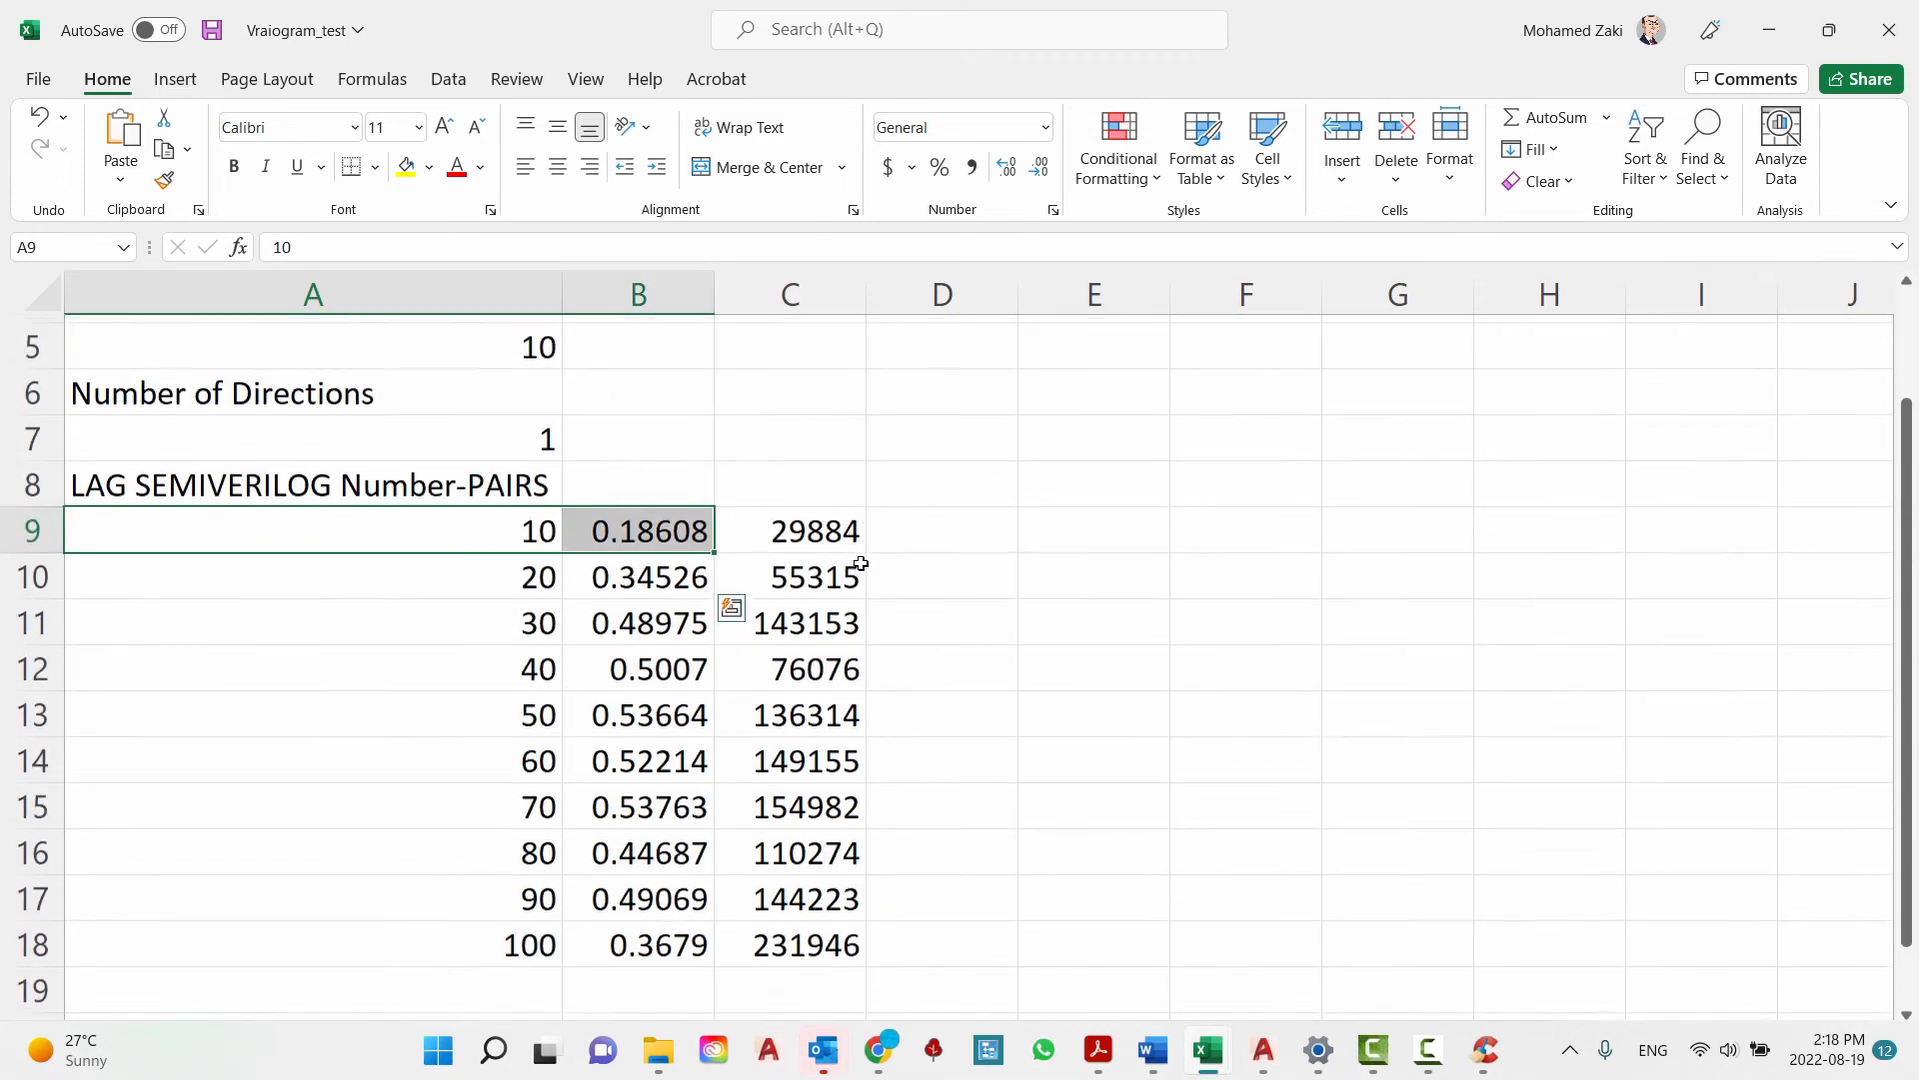
ctrl+scroll(853, 655, down, 4)
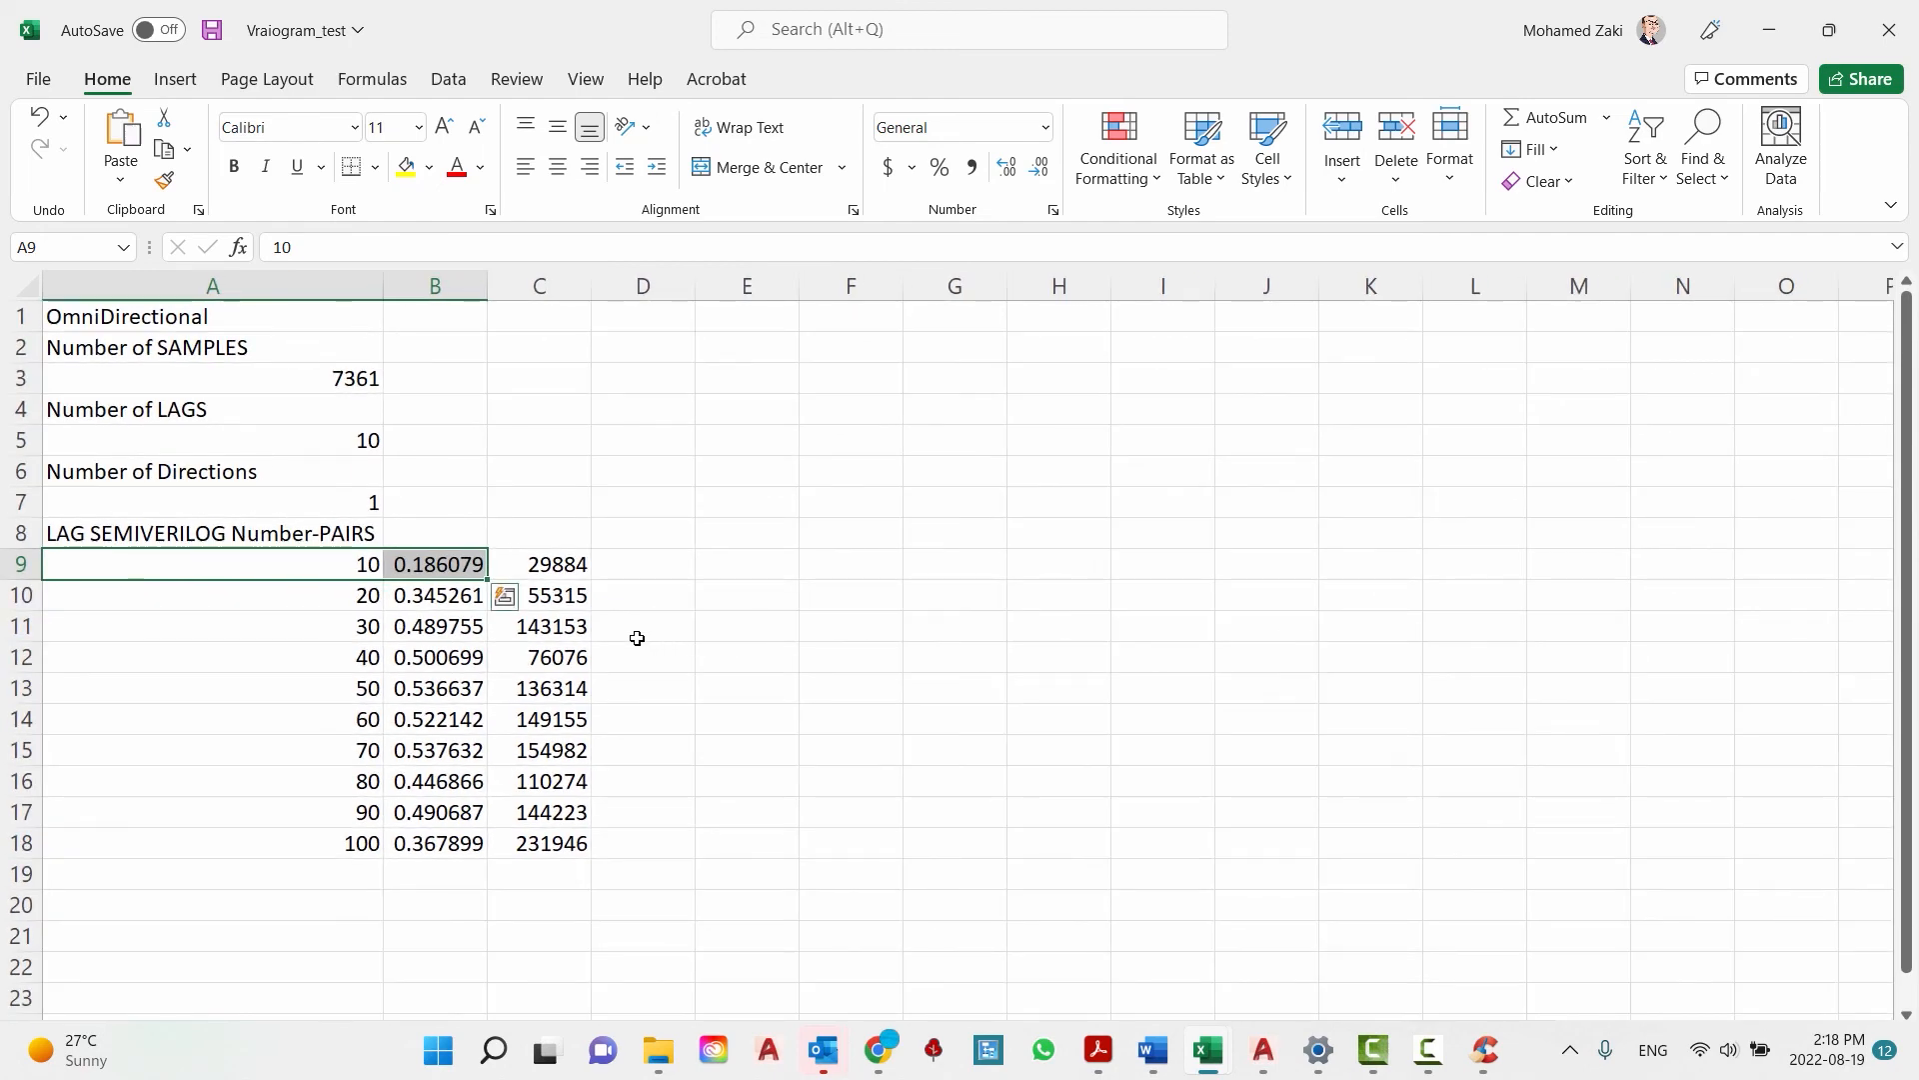
click(644, 566)
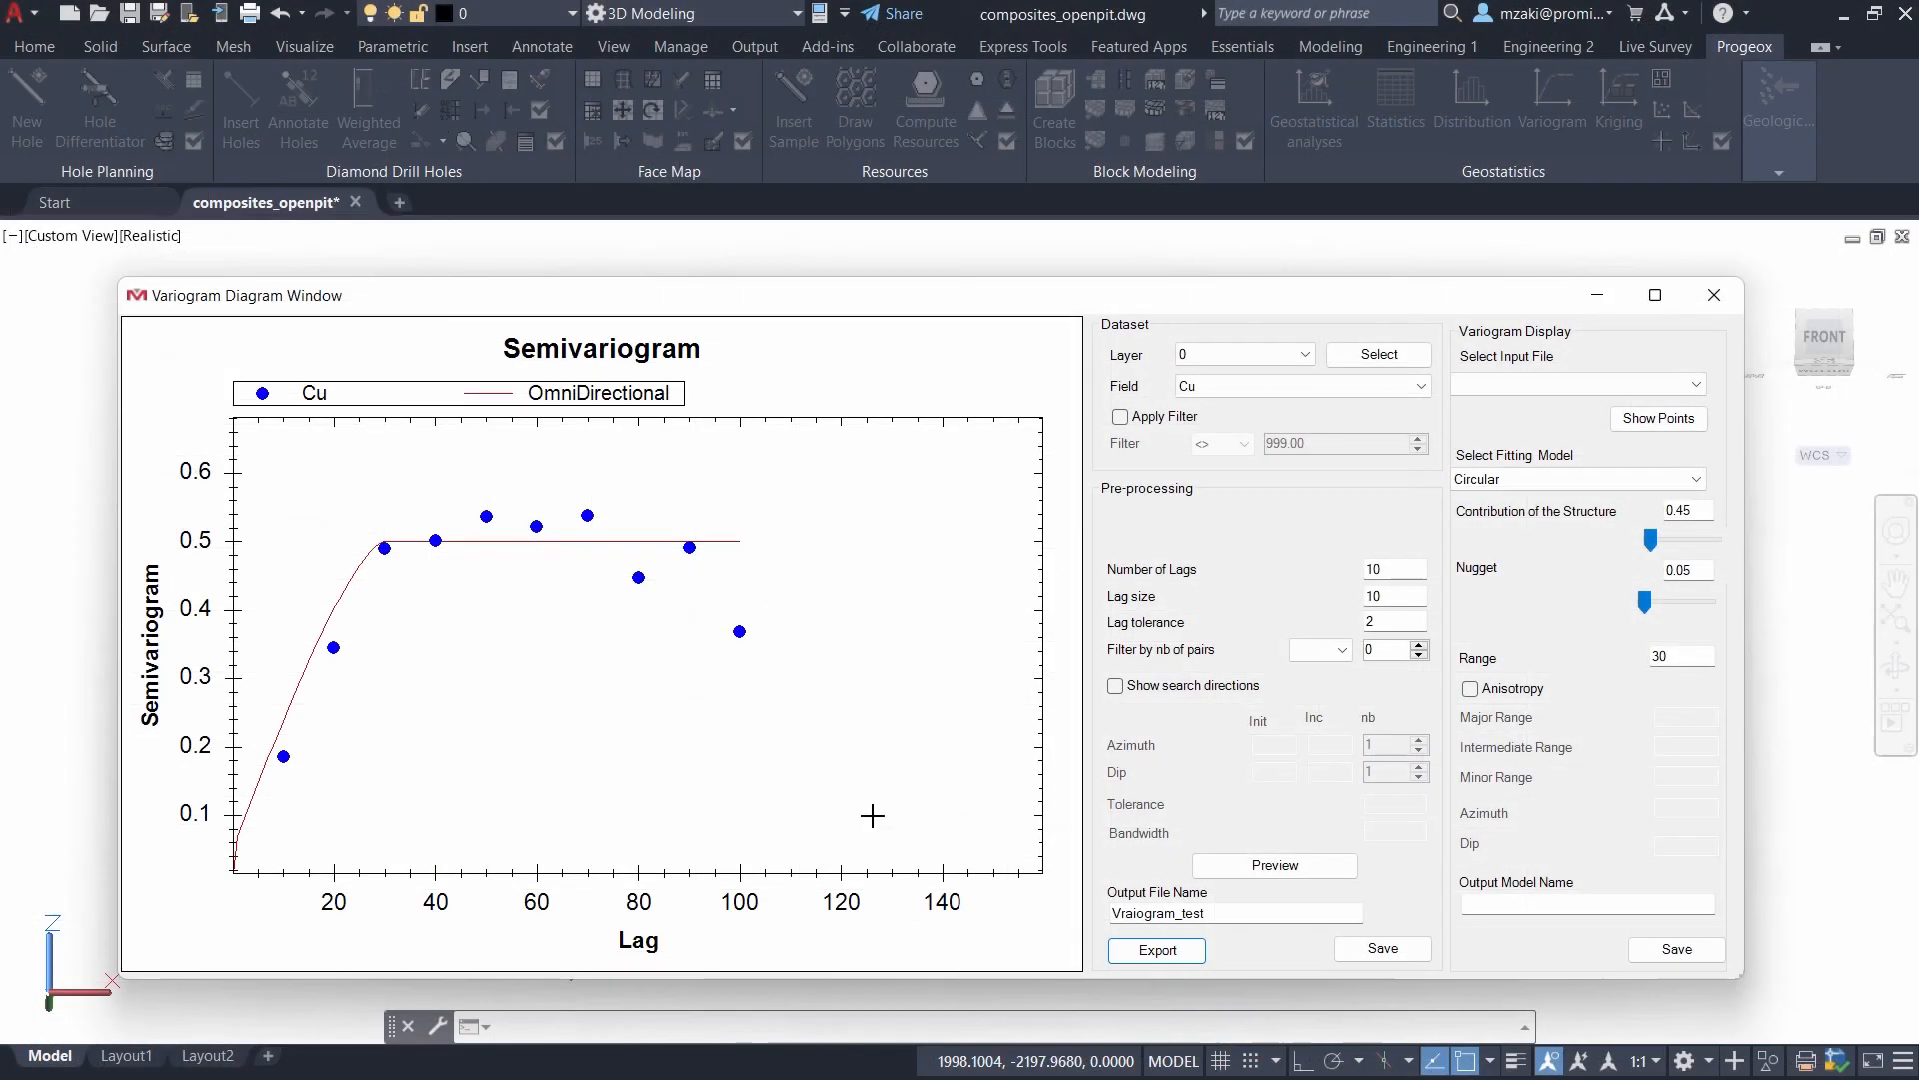
right_click(540, 590)
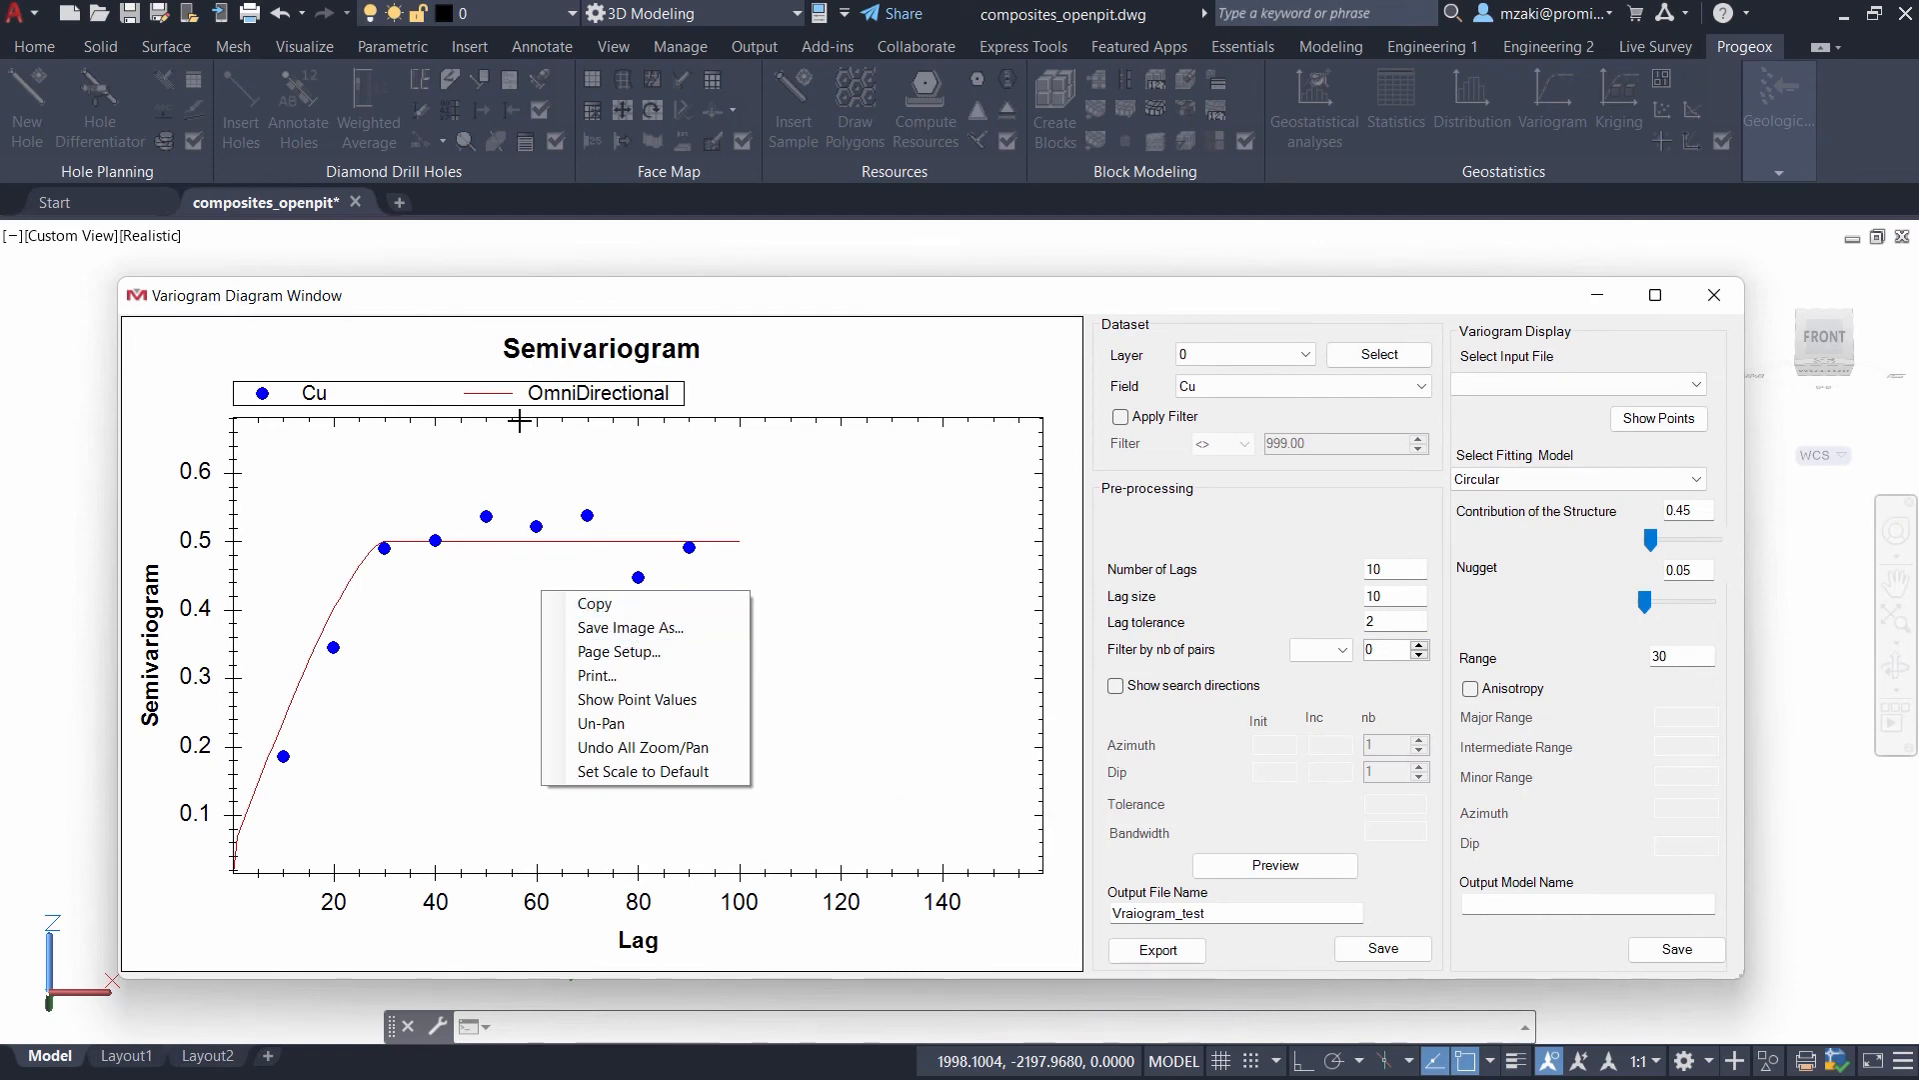
click(648, 628)
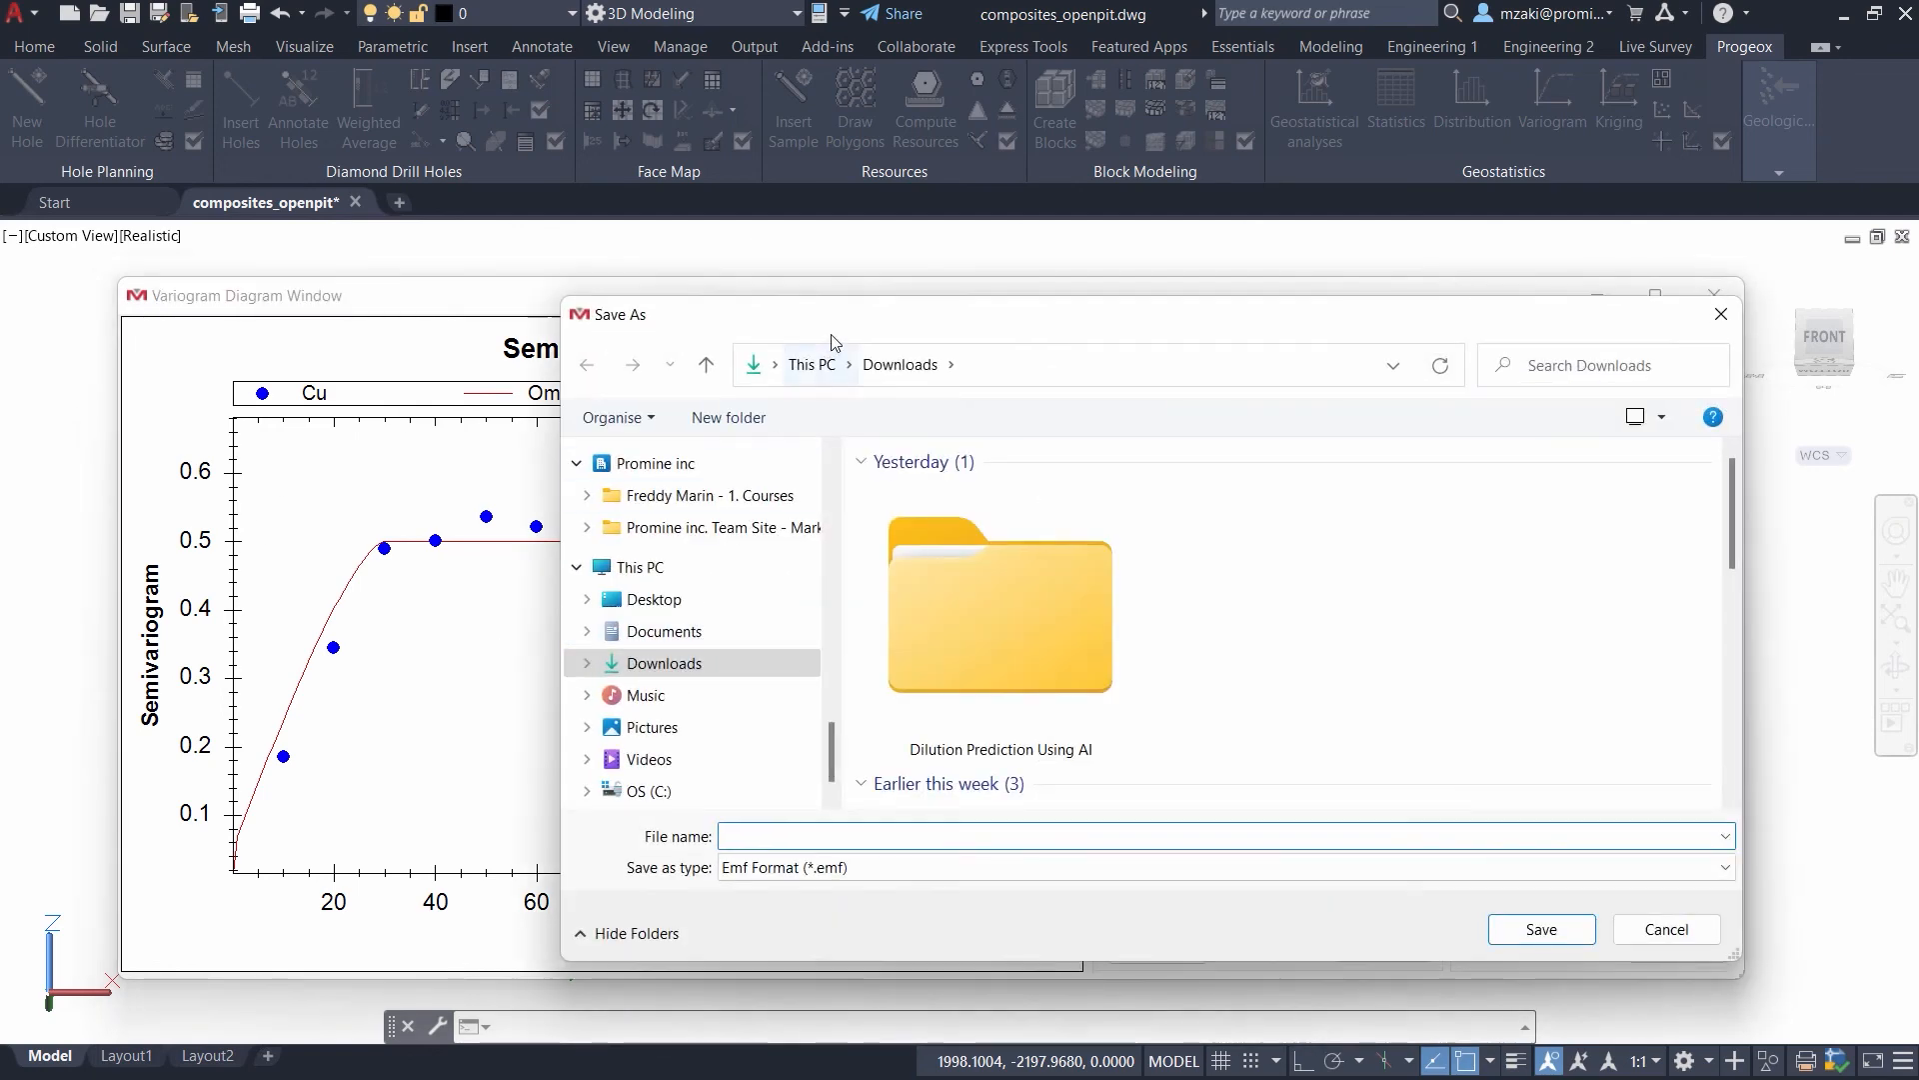
click(840, 864)
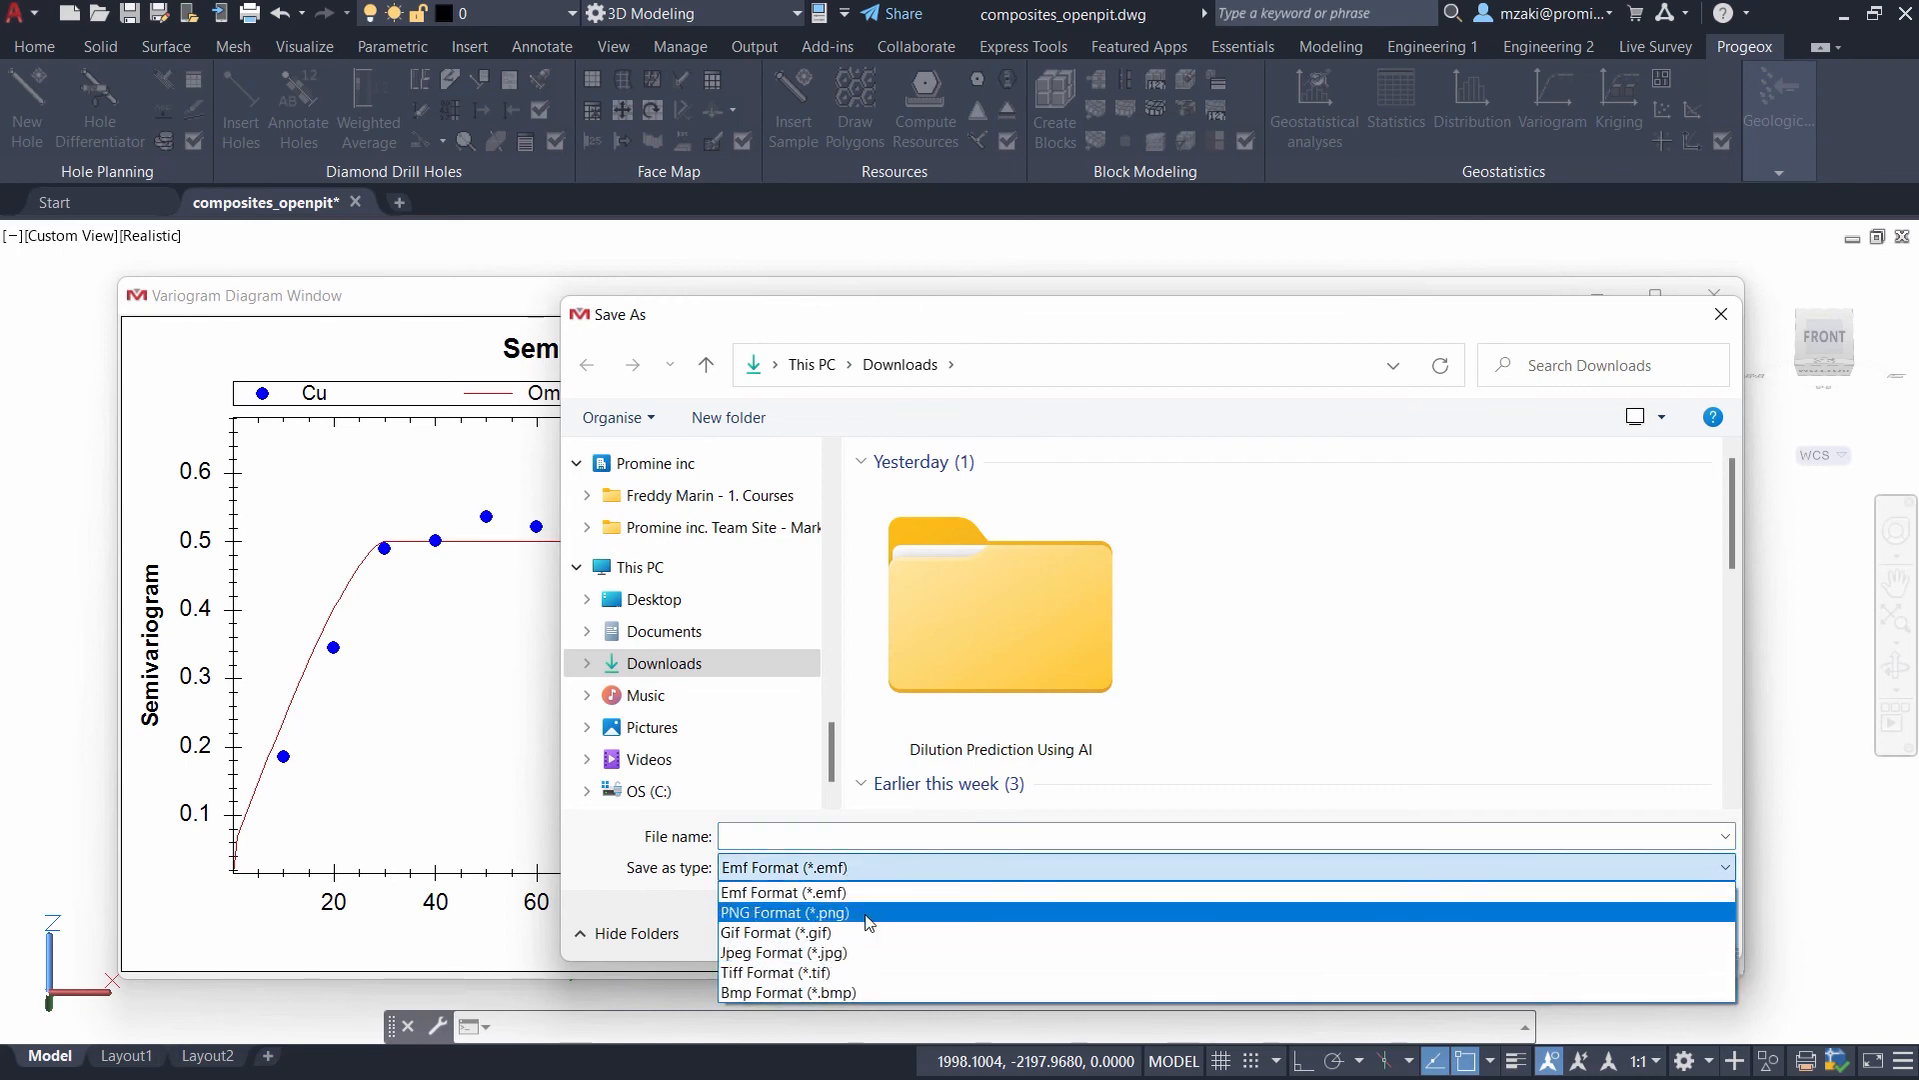
click(790, 911)
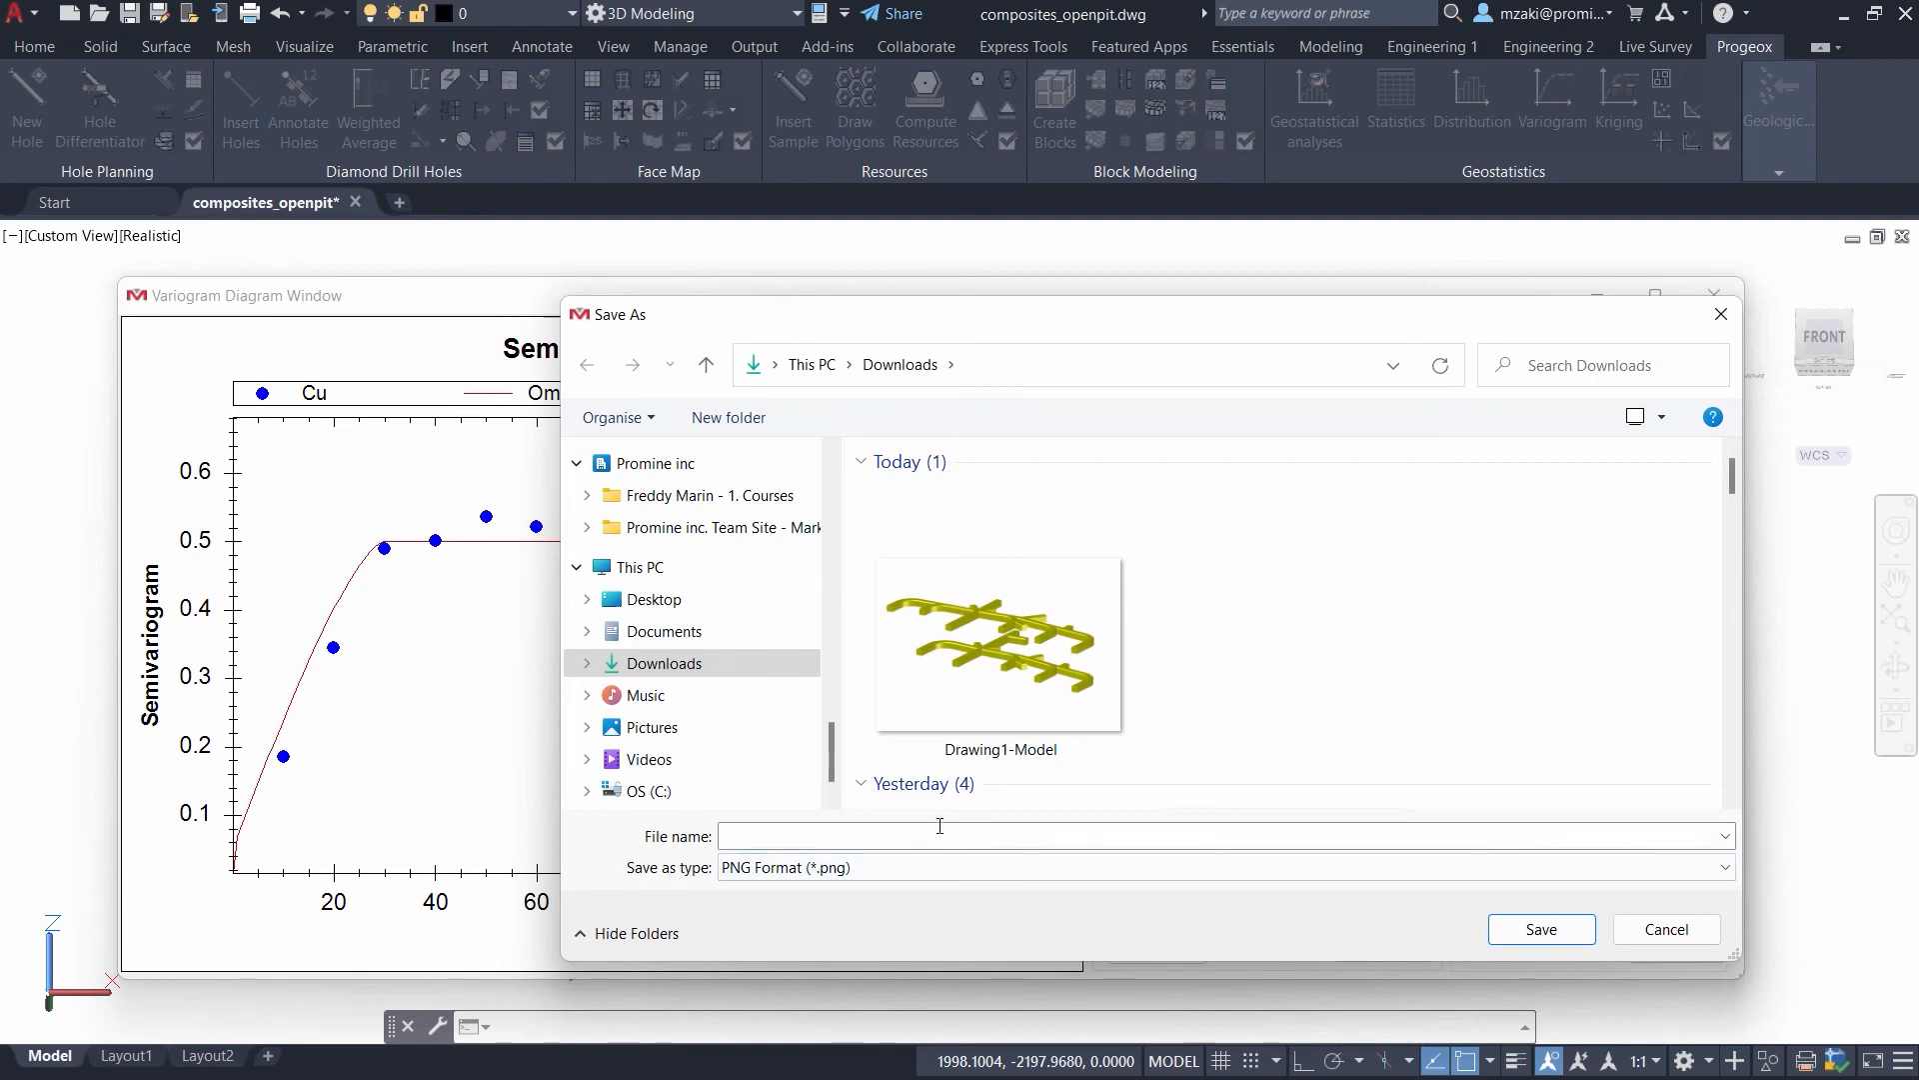
click(1665, 930)
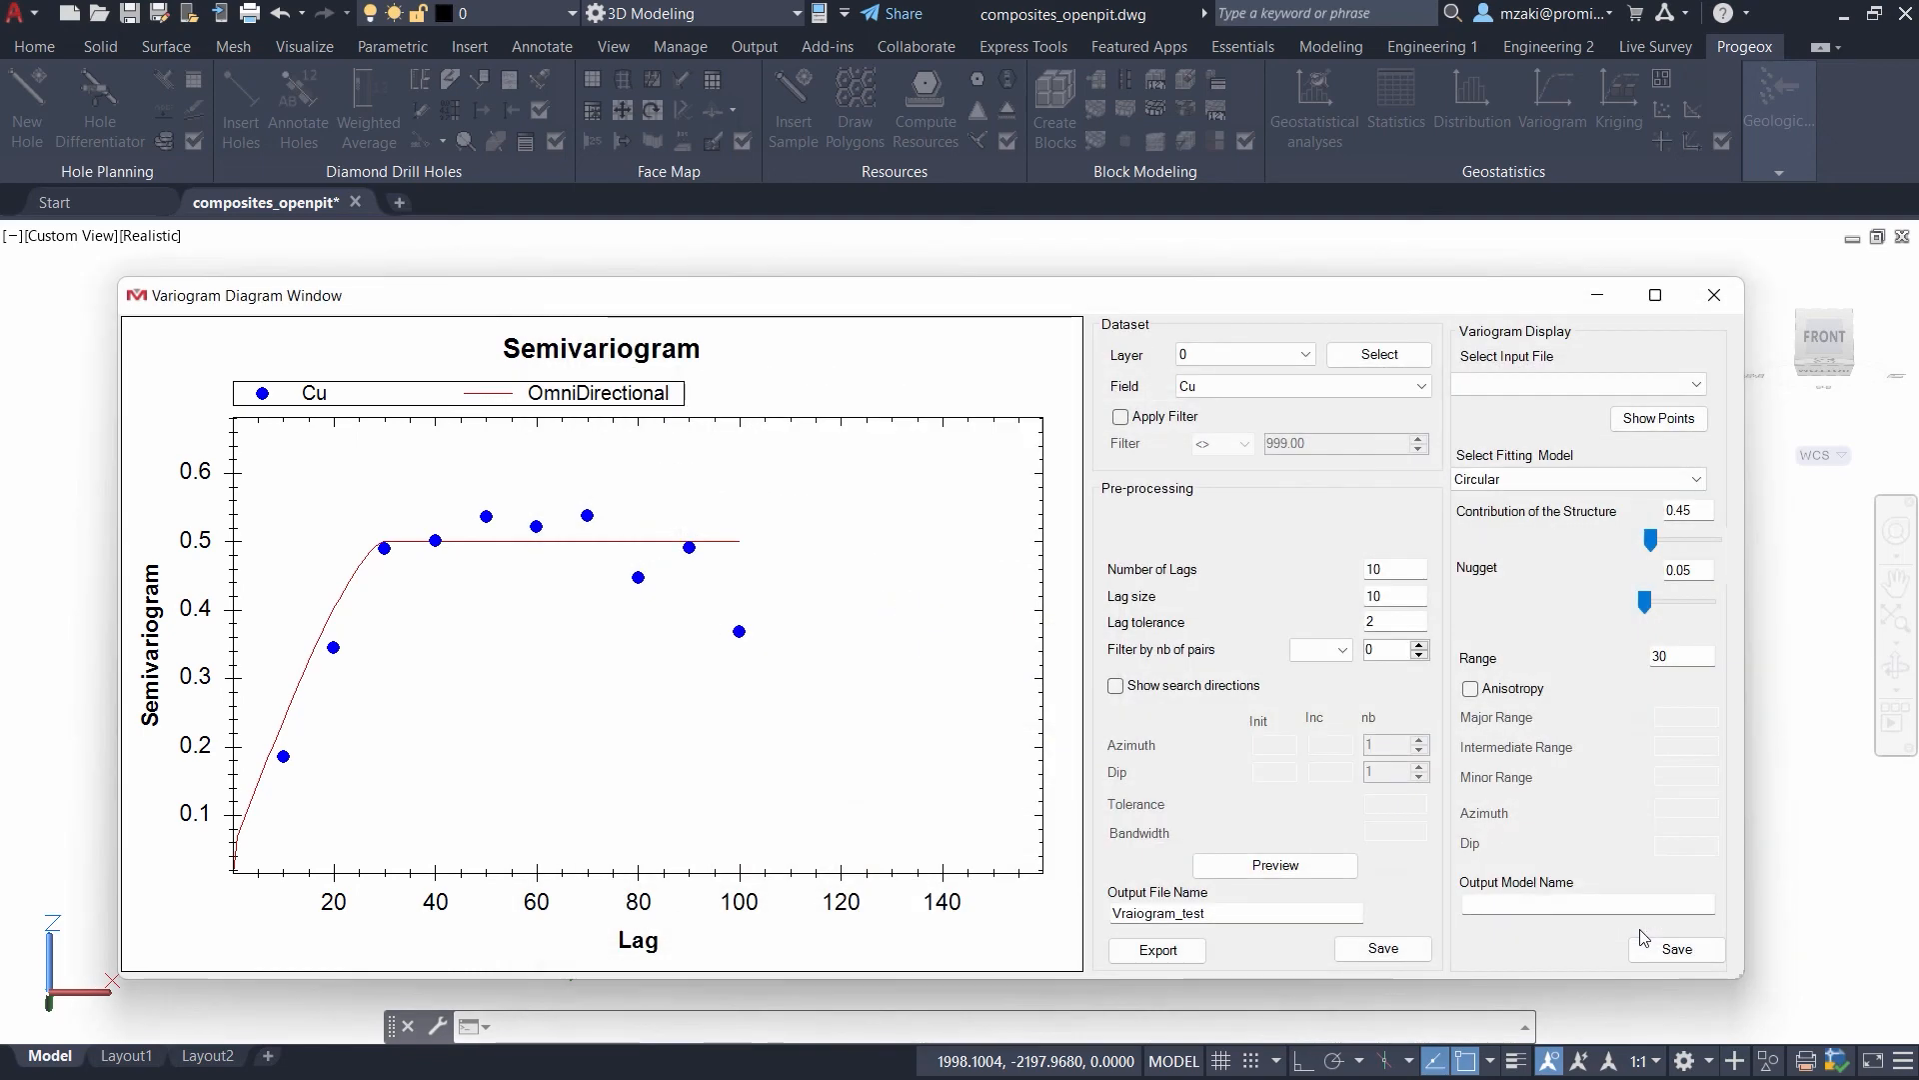